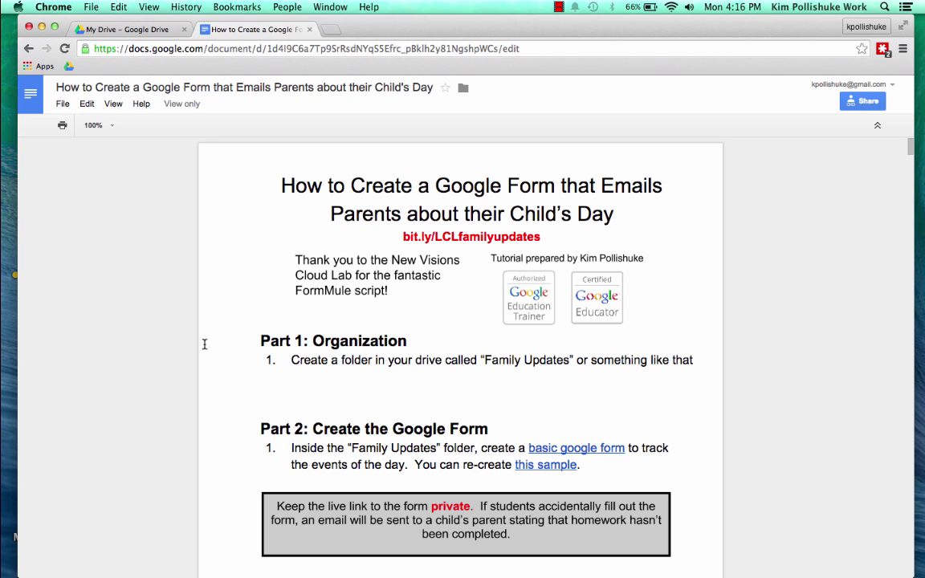
# Make a new FAMILY UPDATES folder in My Drive and open its empty contents
pyautogui.click(121, 30)
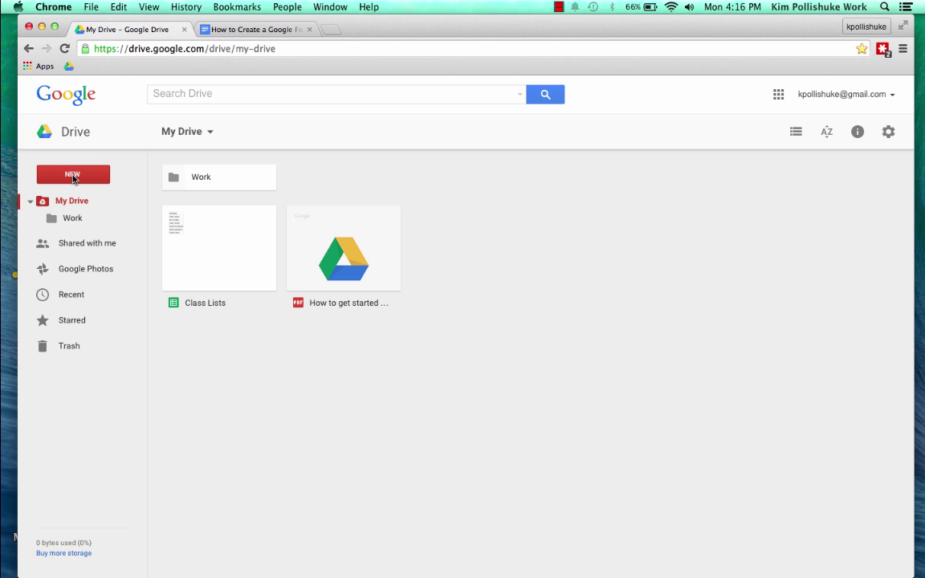
pyautogui.click(72, 175)
pyautogui.click(75, 207)
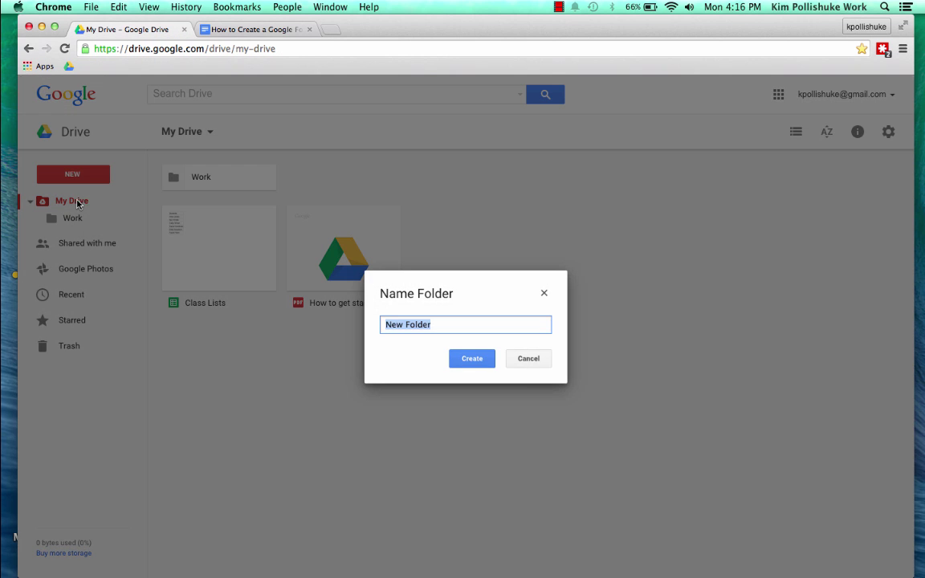
pyautogui.write('FAMILY UPDATES')
pyautogui.click(478, 360)
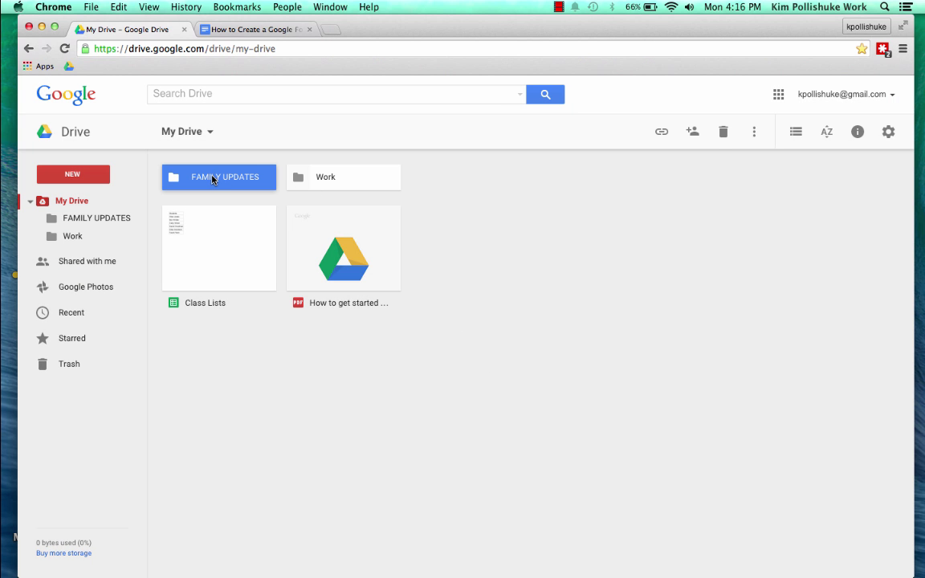
pyautogui.doubleClick(214, 178)
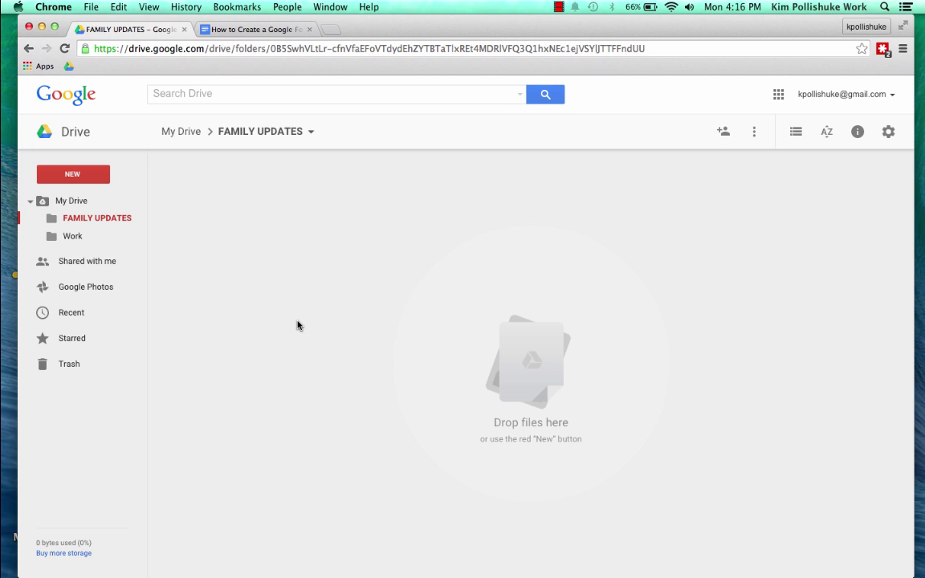
# Make a copy of the sample update form with the prefix removed from its name
pyautogui.click(255, 29)
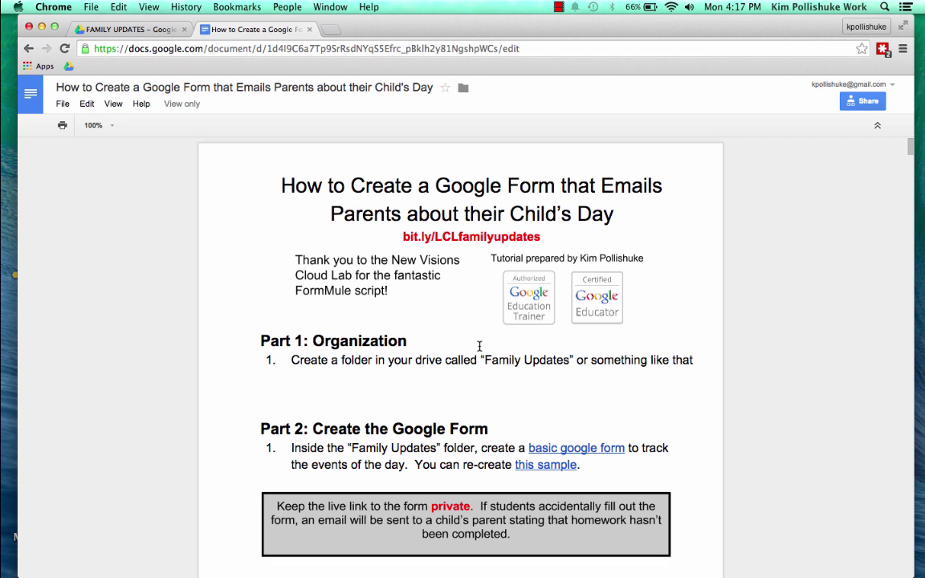
pyautogui.scroll(-5, 724, 301)
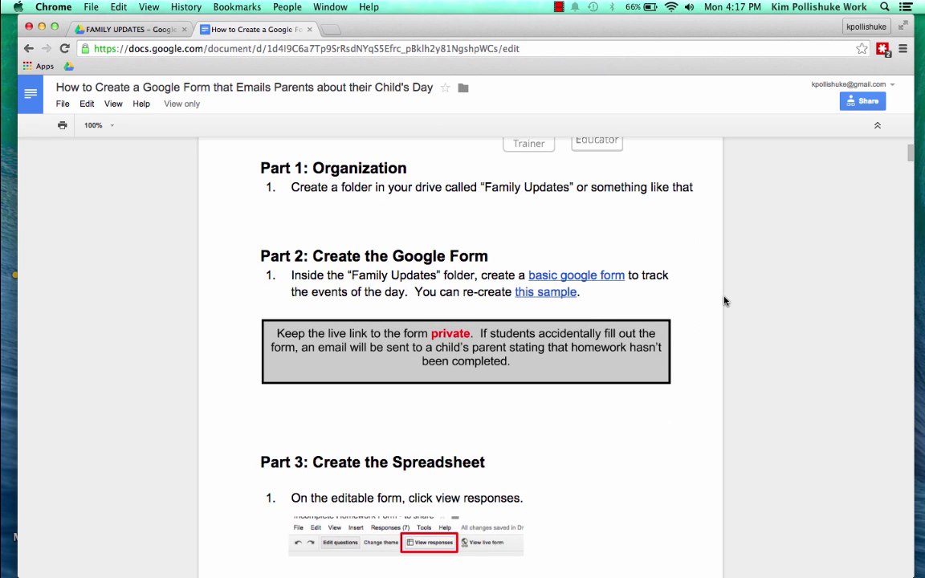
pyautogui.click(550, 294)
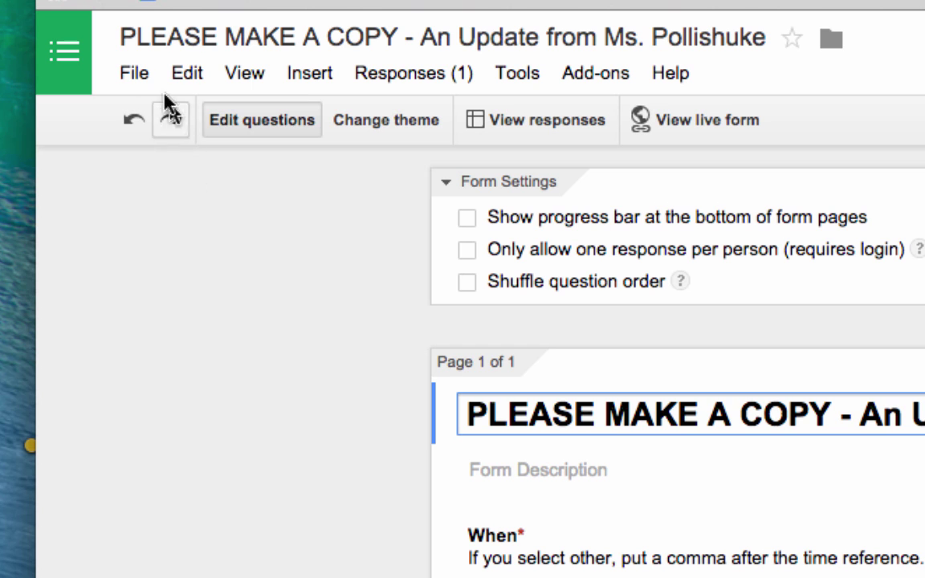
pyautogui.click(113, 82)
pyautogui.click(210, 326)
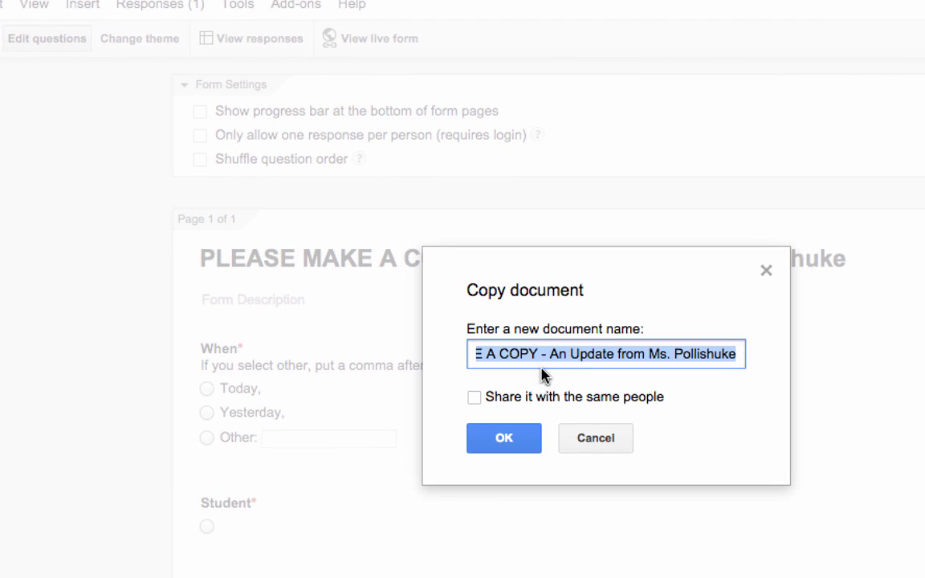
pyautogui.moveTo(542, 354); pyautogui.dragTo(384, 347)
pyautogui.press('BackSpace')
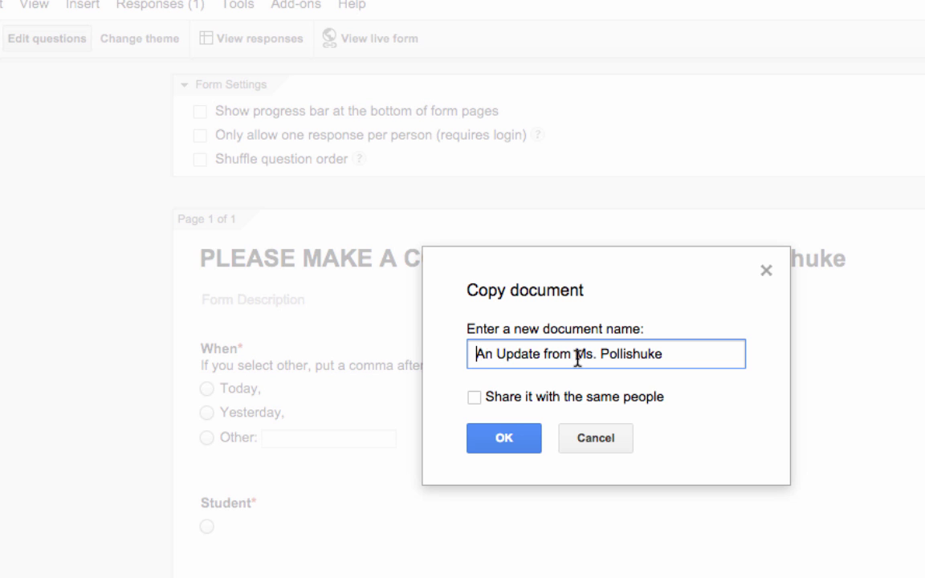
pyautogui.click(519, 438)
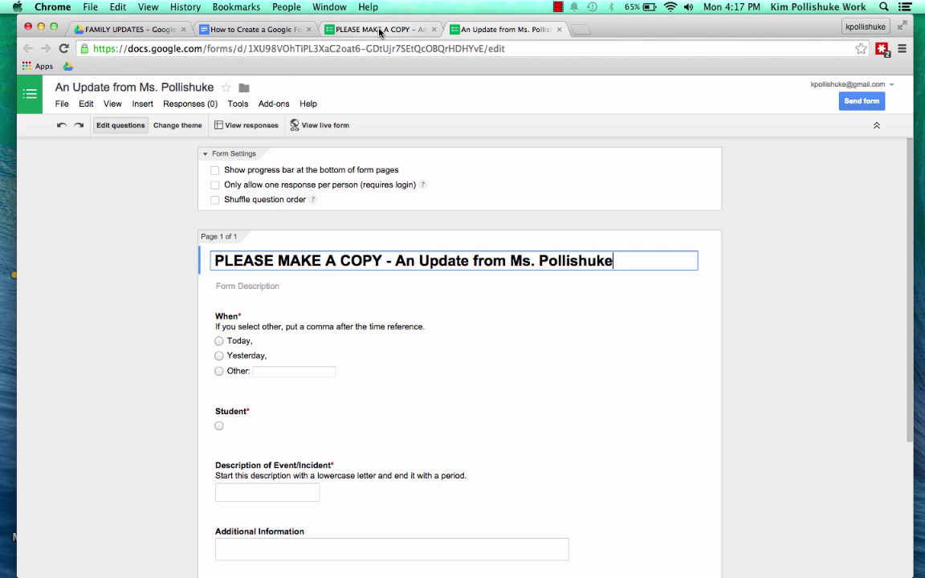
# Close the original form and delete 'PLEASE MAKE A COPY - ' from the copy's title
pyautogui.click(380, 30)
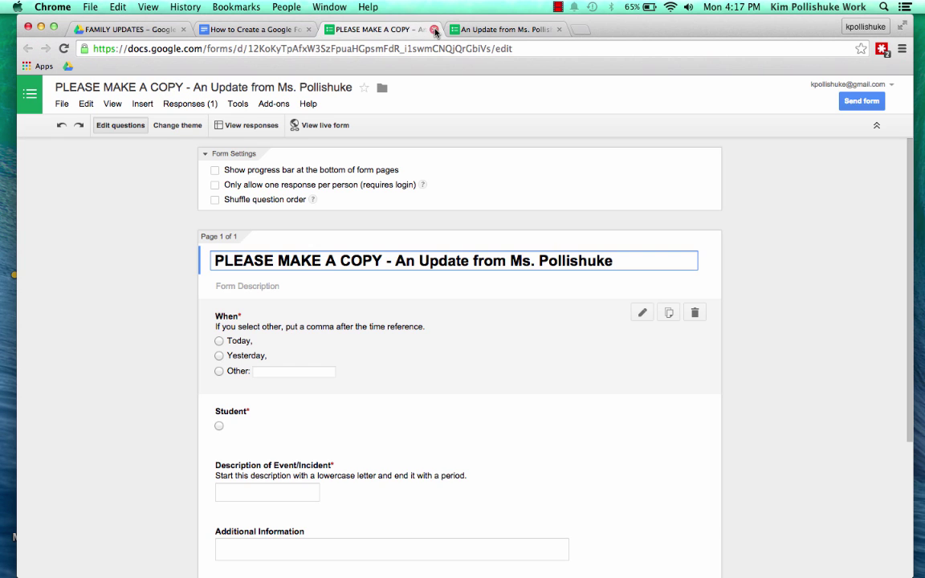
pyautogui.press('super+w')
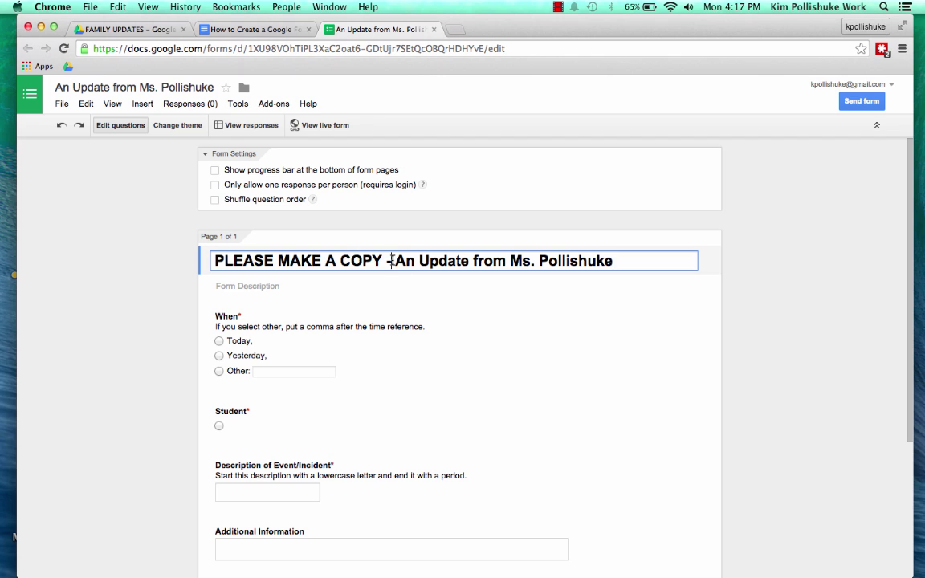
pyautogui.moveTo(395, 260); pyautogui.dragTo(208, 256)
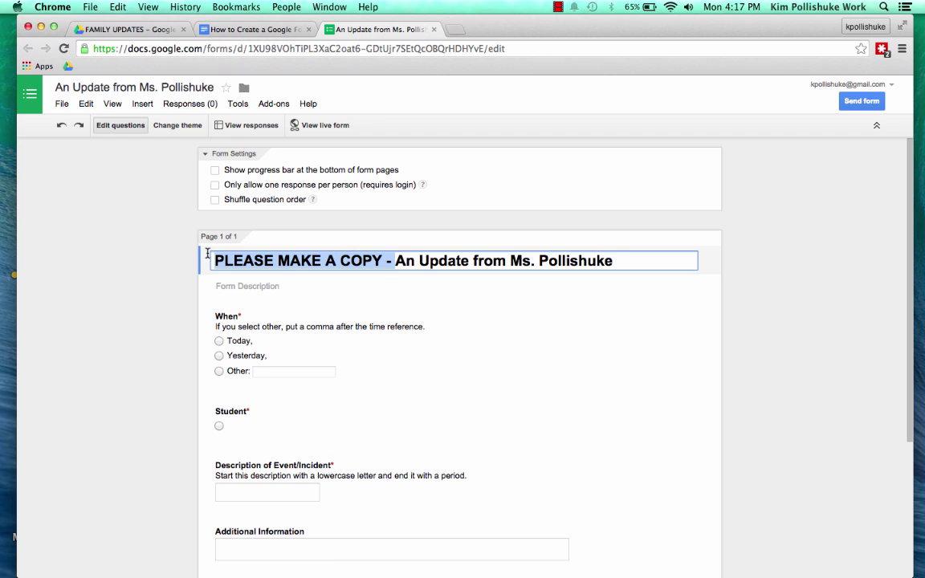
pyautogui.press('BackSpace')
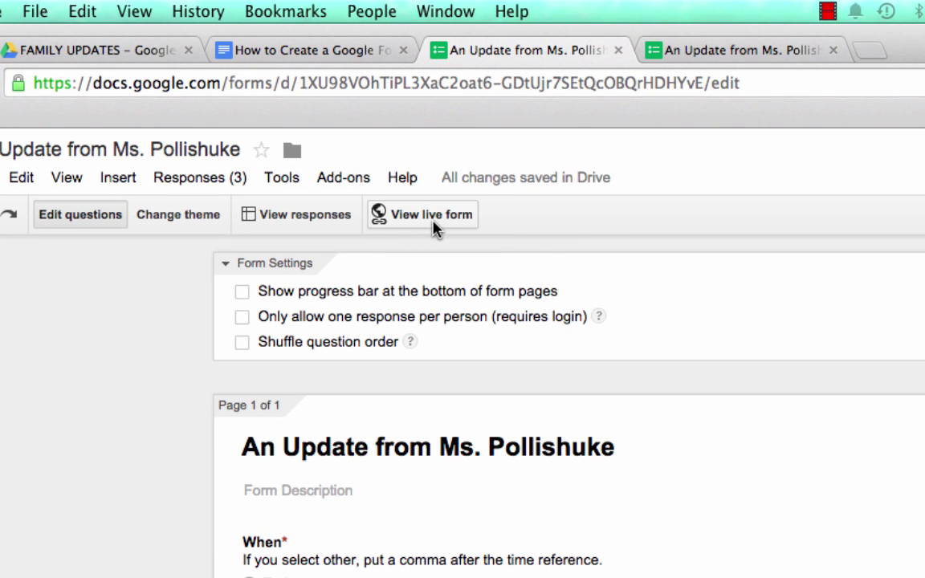
pyautogui.click(707, 50)
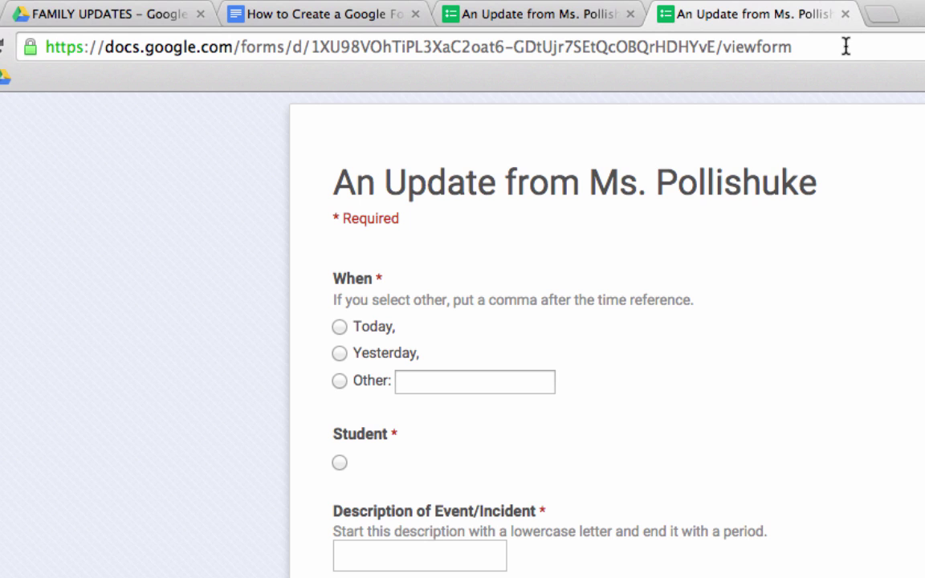
pyautogui.click(543, 13)
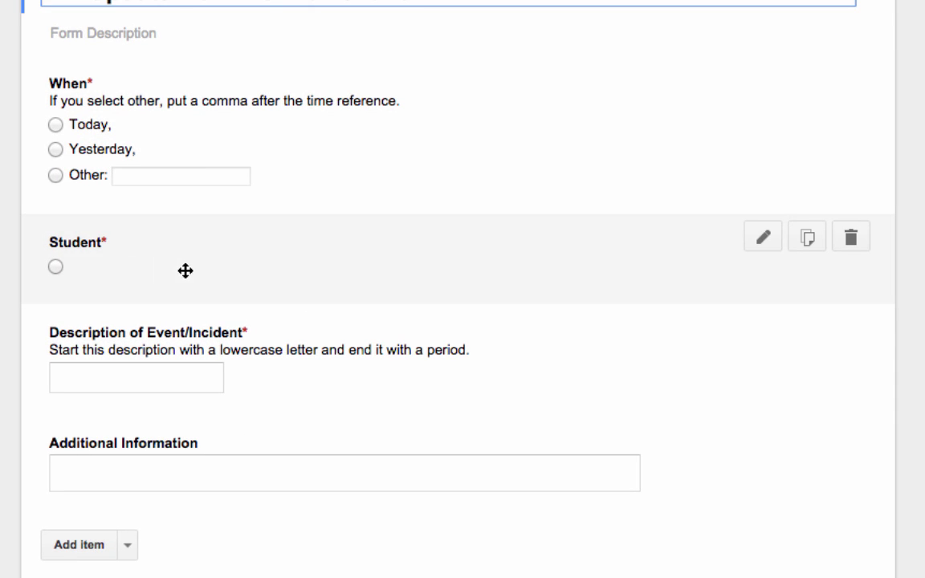
pyautogui.click(185, 271)
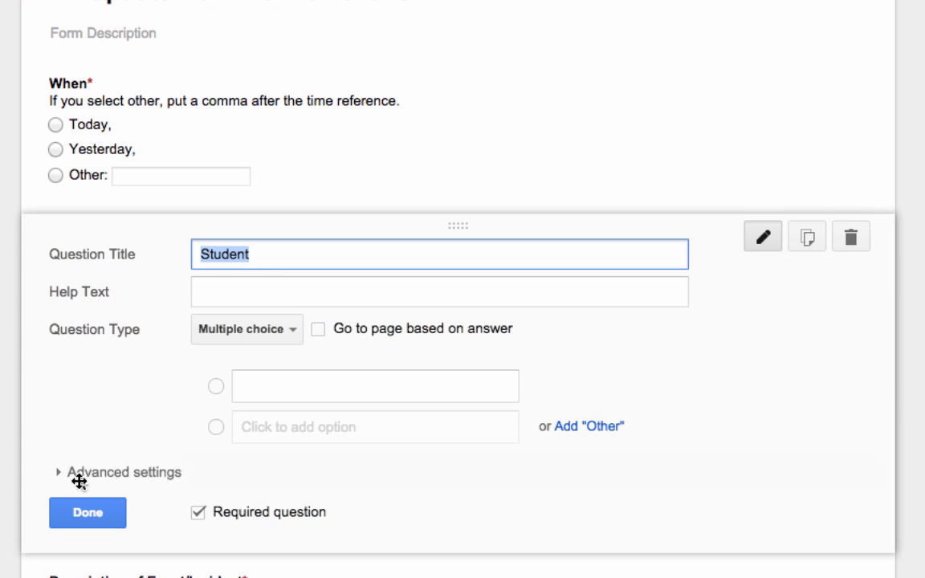
pyautogui.click(84, 514)
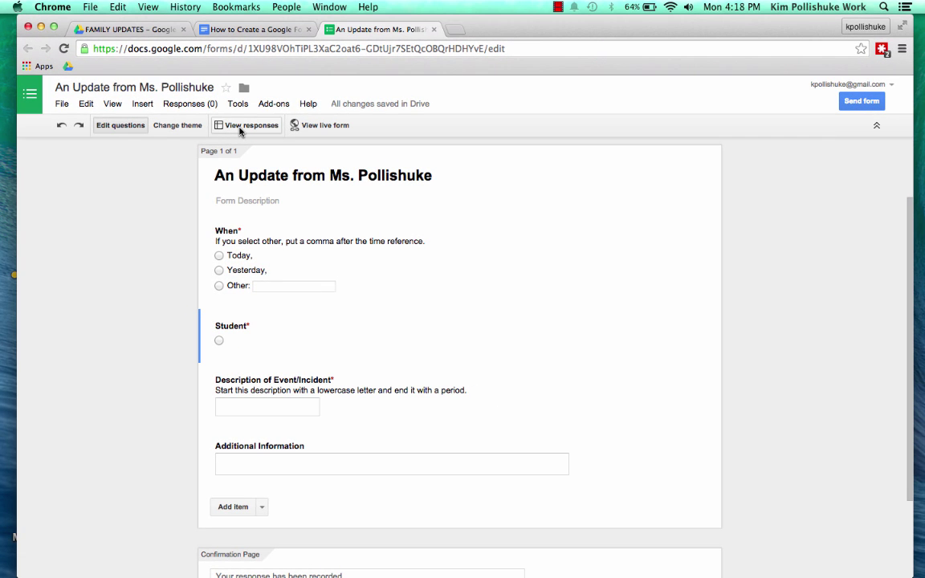
# Open the responses spreadsheet, then move the form and responses sheet into FAMILY UPDATES
pyautogui.click(239, 127)
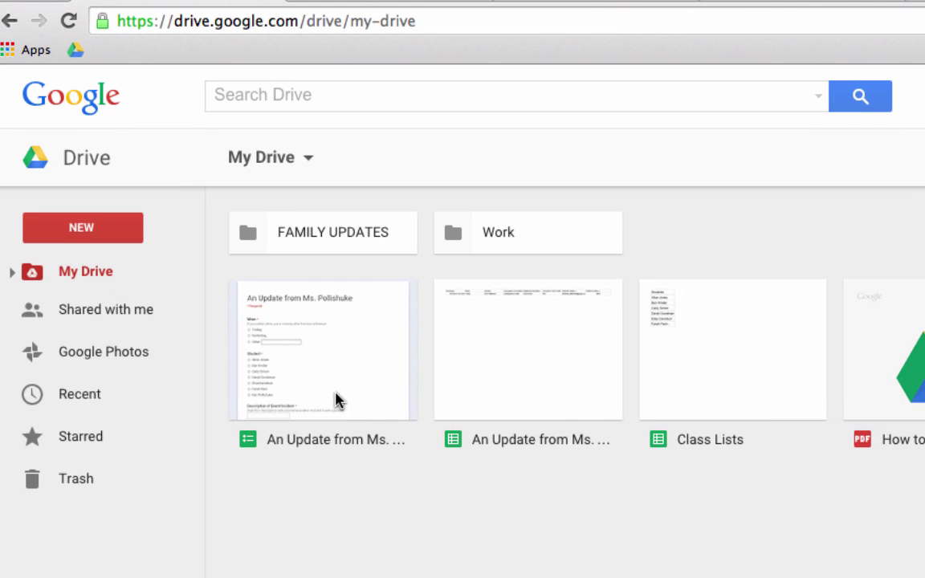
pyautogui.moveTo(226, 275); pyautogui.dragTo(226, 247)
pyautogui.moveTo(333, 345); pyautogui.dragTo(318, 242)
pyautogui.moveTo(314, 382); pyautogui.dragTo(290, 334)
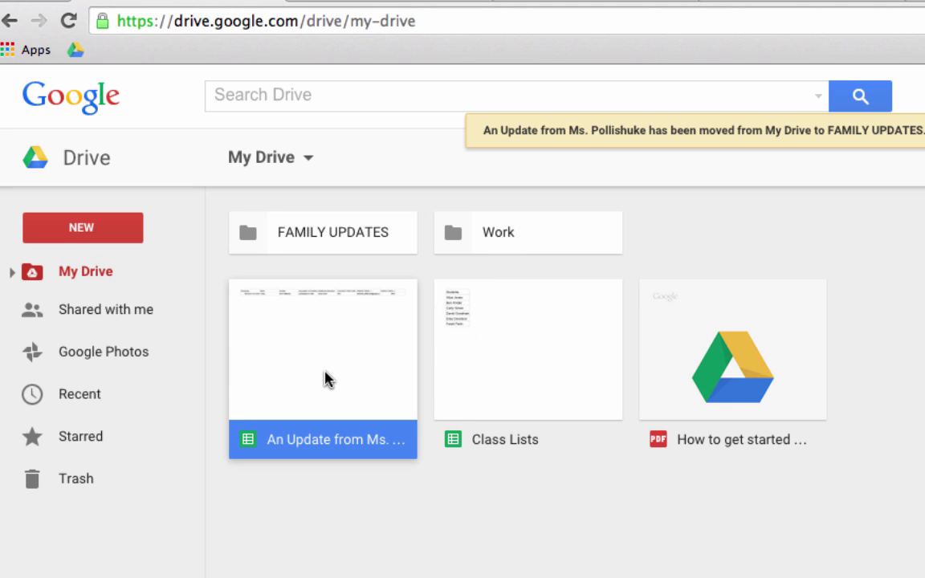
pyautogui.moveTo(324, 378); pyautogui.dragTo(296, 238)
pyautogui.doubleClick(286, 238)
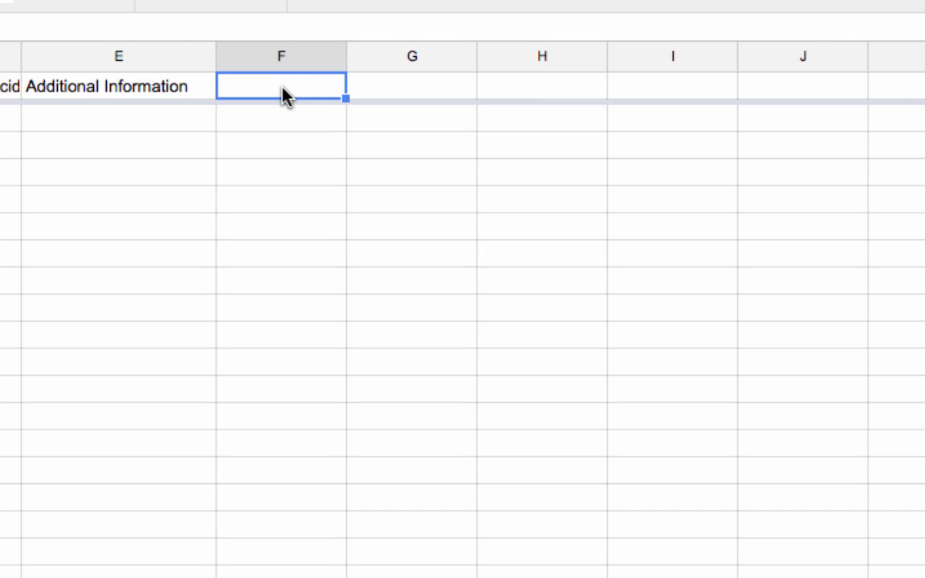
# Add headers STUDENT FIRST NAME, PARENT EMAIL 1 and PARENT EMAIL 2 in F1:H1
pyautogui.write('ST')
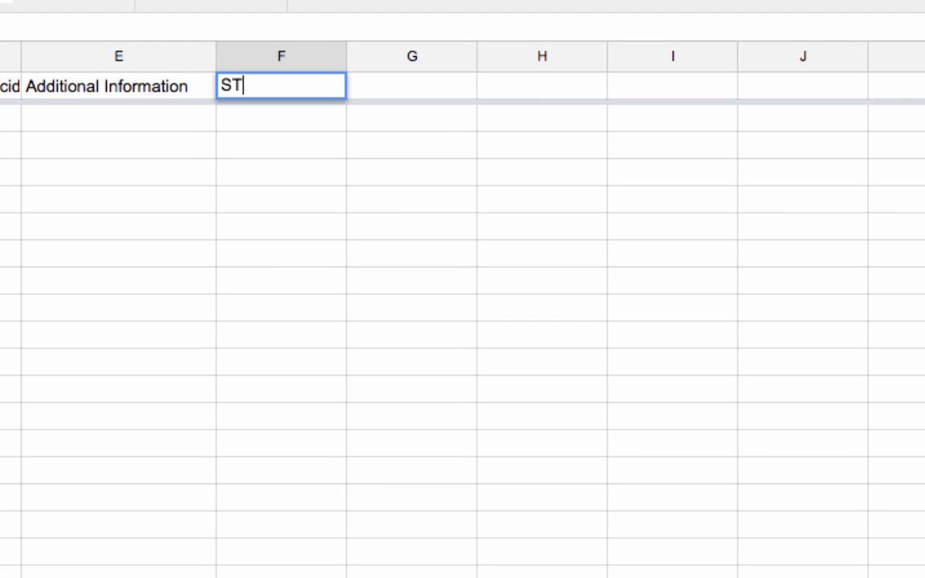
pyautogui.write('UDENT FIRST NAME')
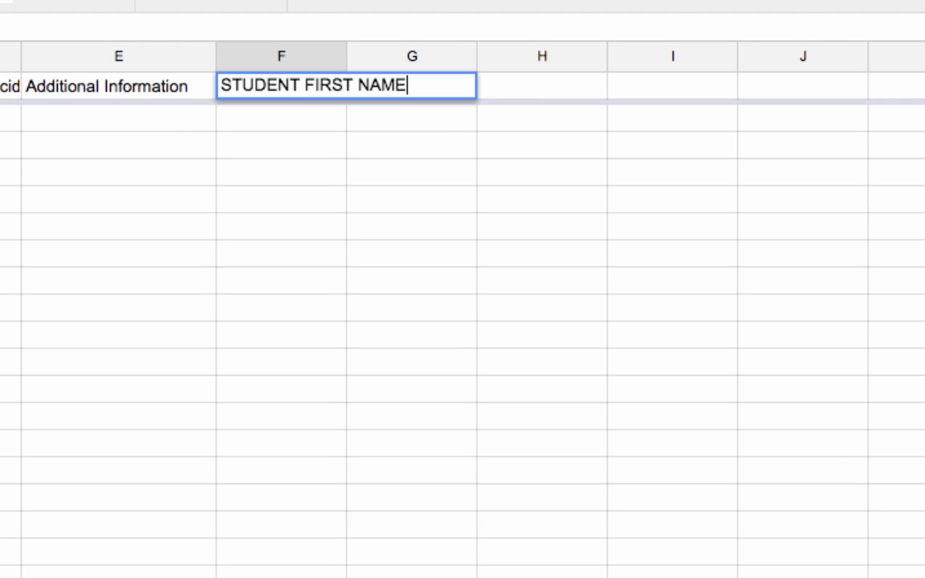
pyautogui.press('Return')
pyautogui.click(442, 94)
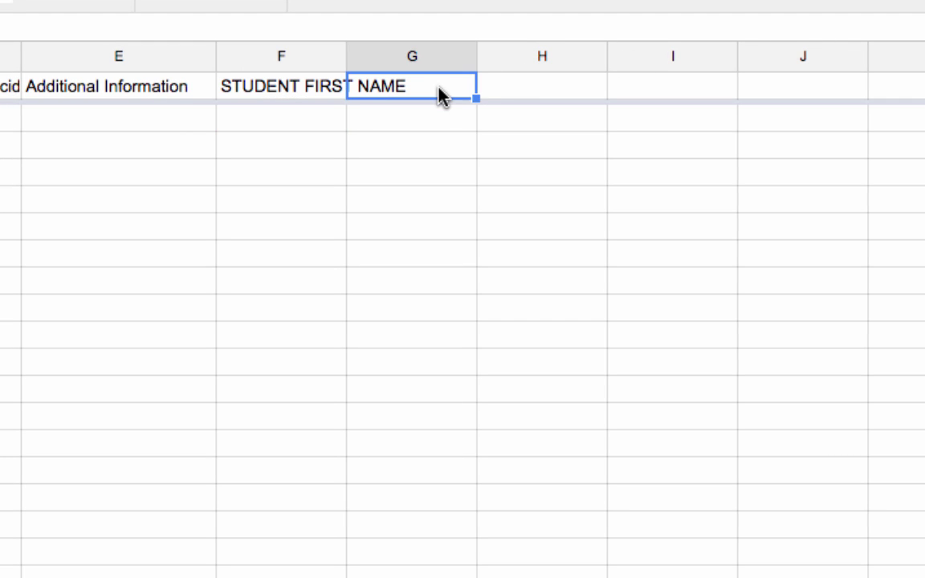
pyautogui.write('PARENT EMAIL 1')
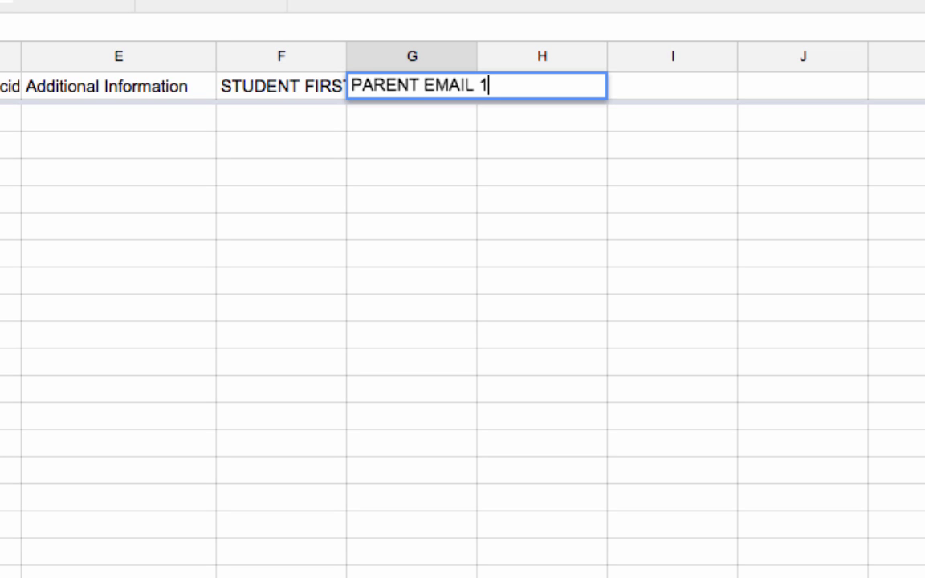
pyautogui.press('Return')
pyautogui.click(550, 84)
pyautogui.write('PARENT EMAIL 2')
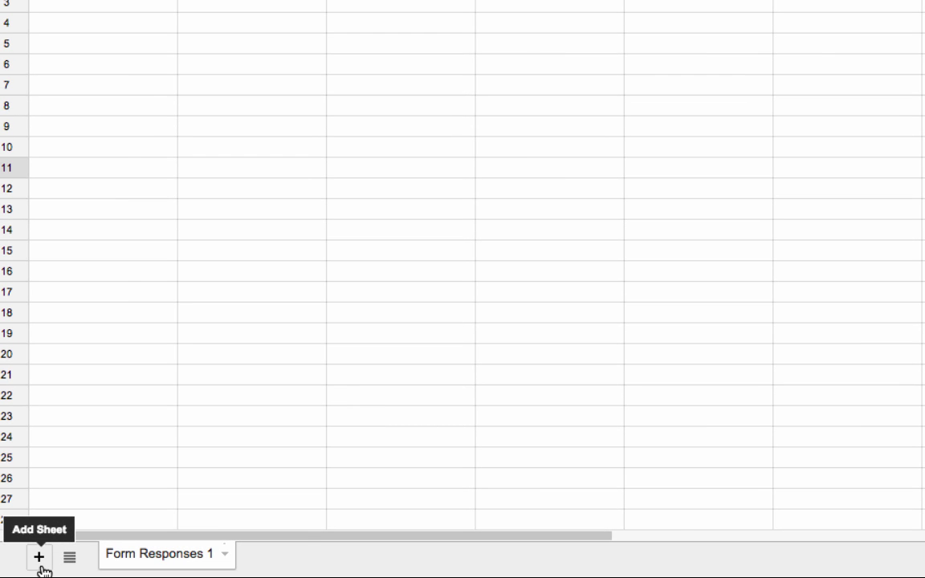
# Add and rename a new sheet, then paste the six student full names into A2:A7
pyautogui.click(38, 557)
pyautogui.rightClick(268, 556)
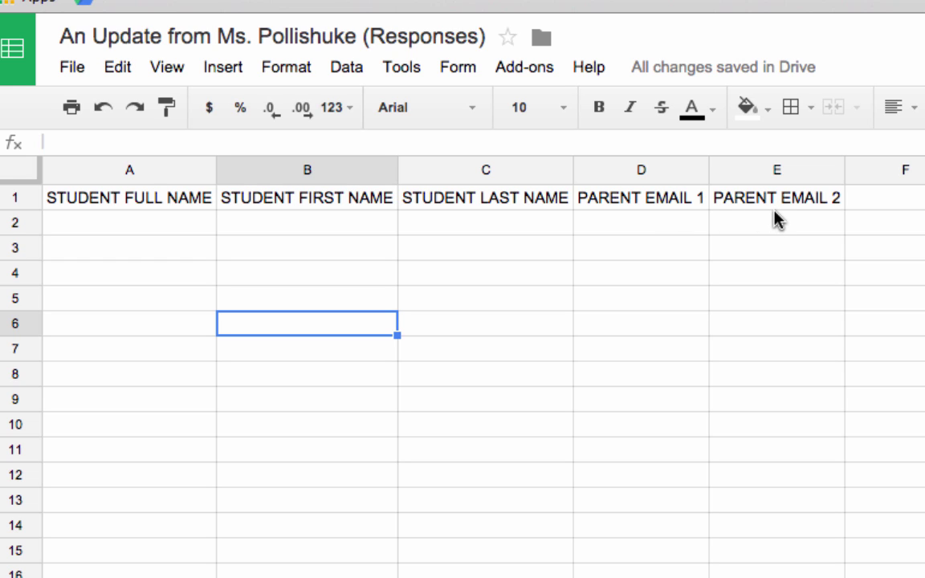
pyautogui.click(114, 227)
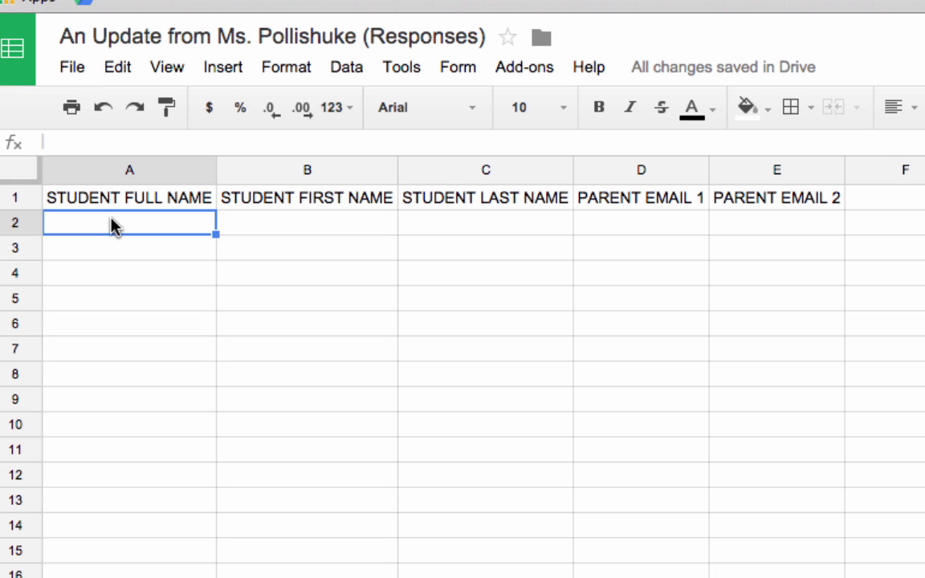
pyautogui.click(318, 224)
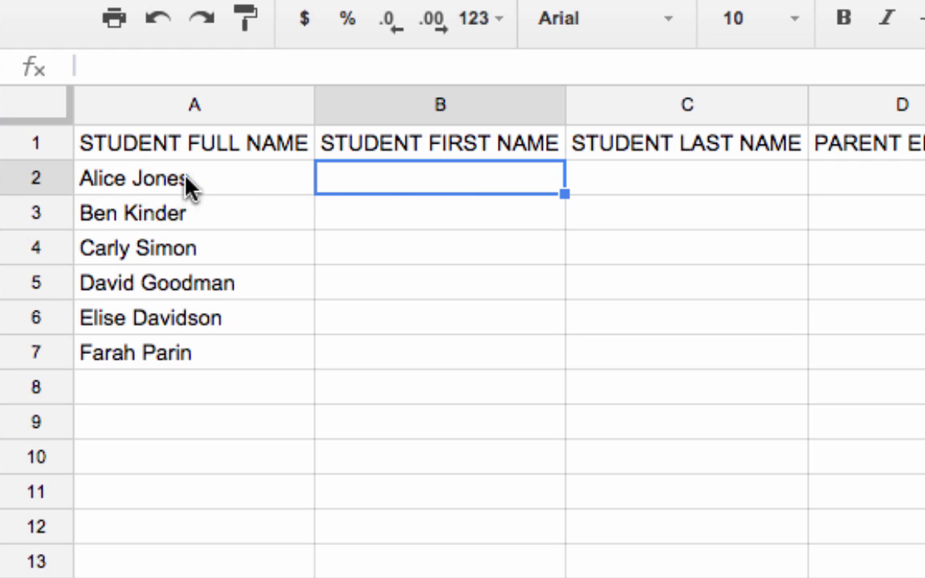
# Enter =SPLIT(A2," ") in B2 and fill it down through row 7
pyautogui.write('=SPLIT')
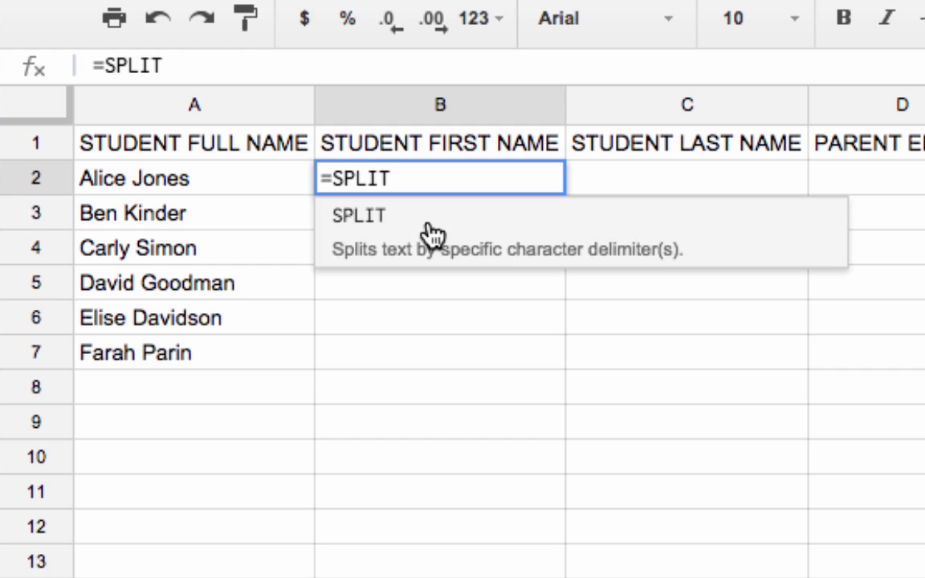
pyautogui.write('(')
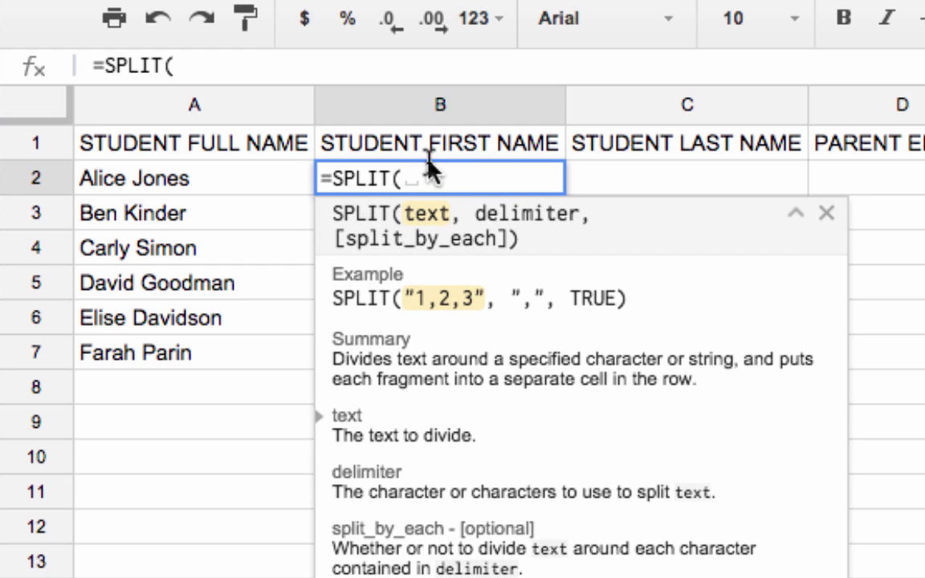
pyautogui.click(207, 178)
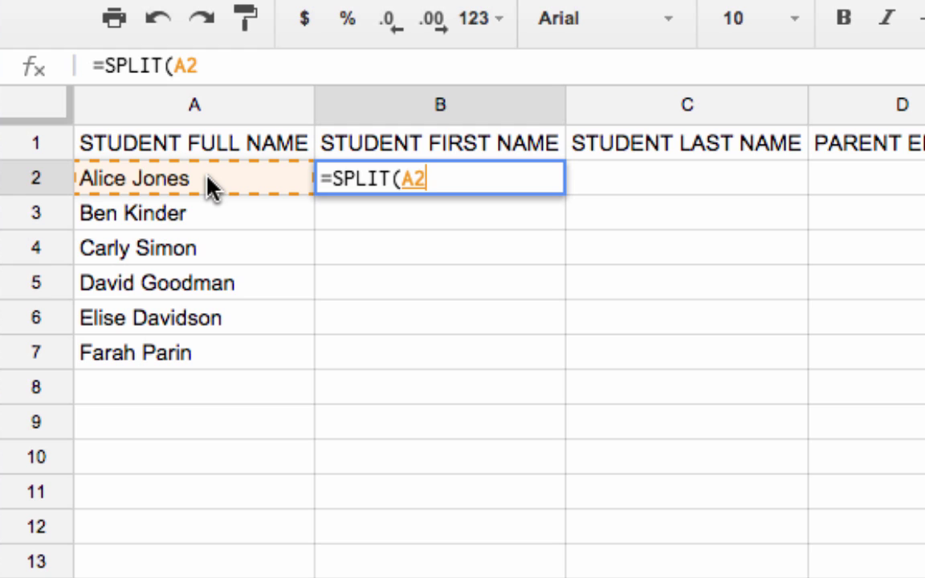
pyautogui.write(',')
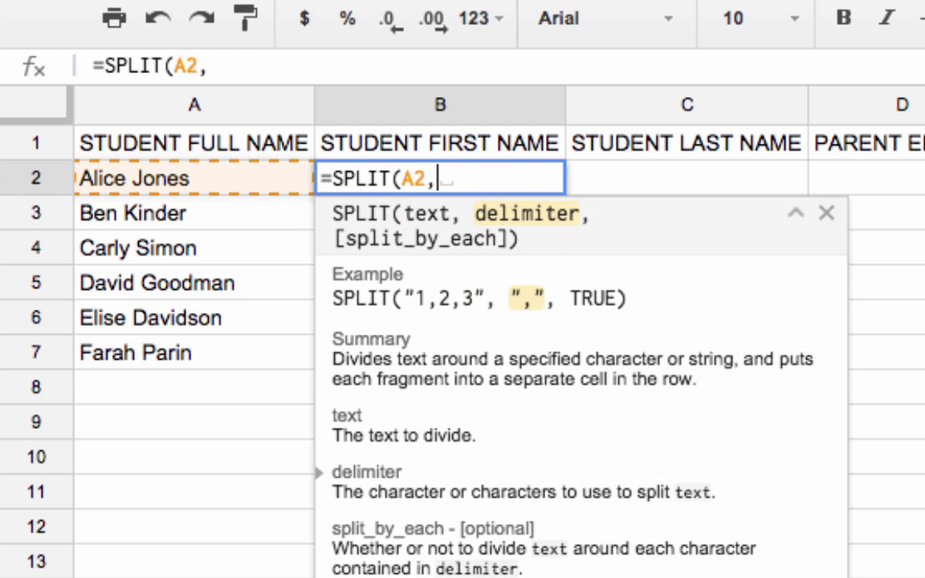
pyautogui.write('" ")')
pyautogui.press('Return')
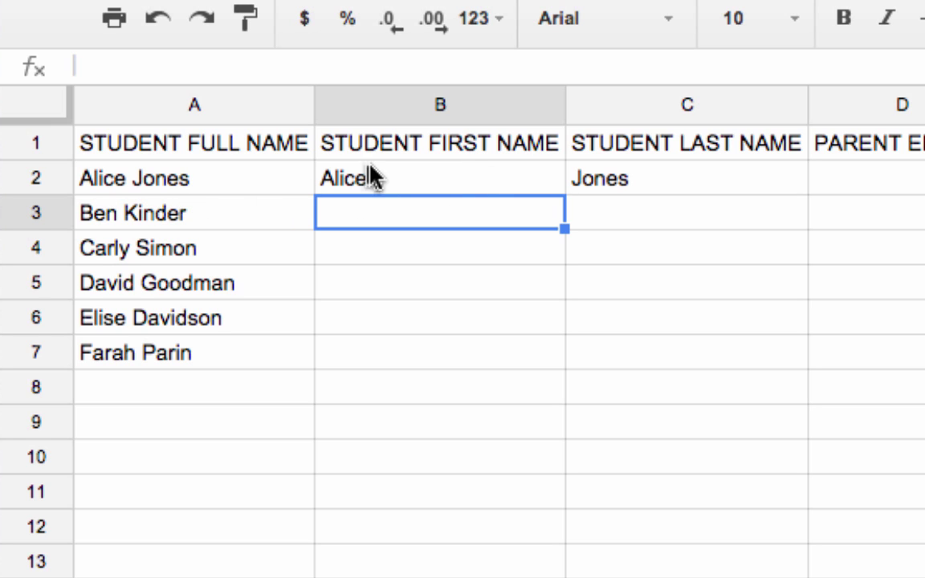
pyautogui.click(506, 181)
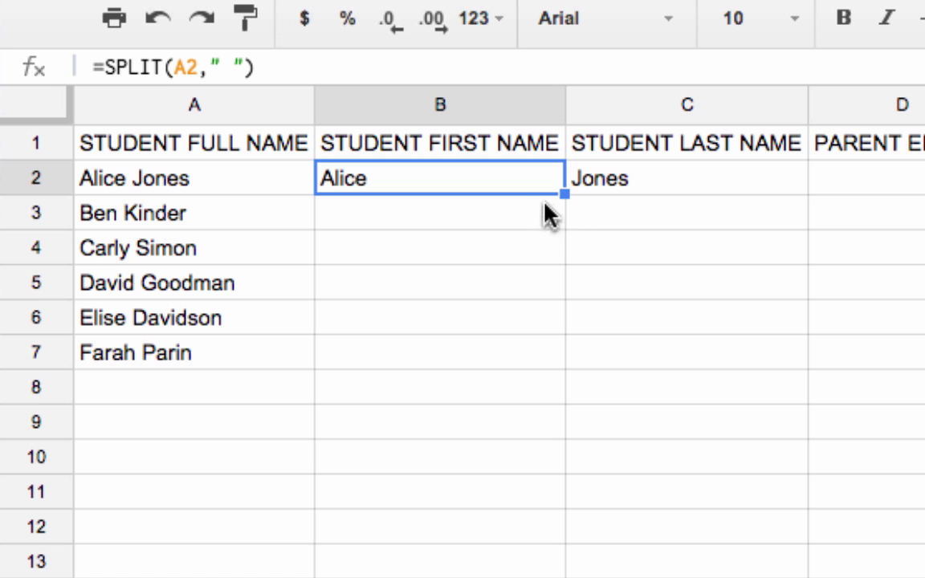
pyautogui.moveTo(563, 196); pyautogui.dragTo(547, 357)
pyautogui.click(661, 477)
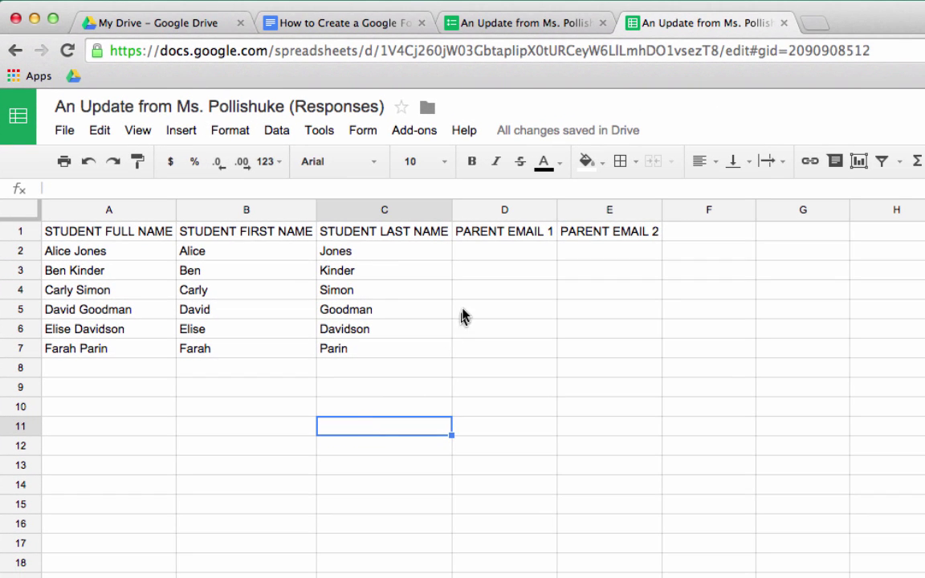
pyautogui.click(511, 254)
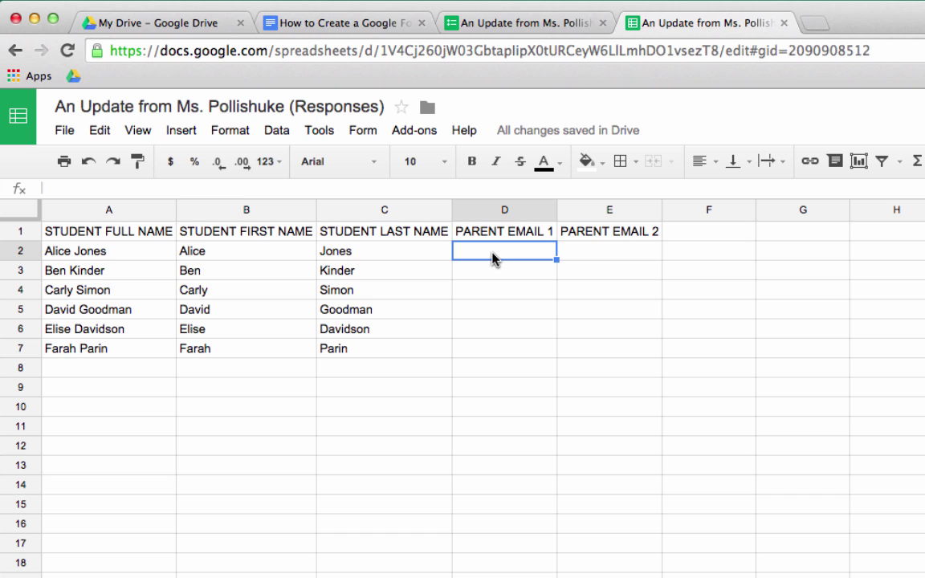
# Paste the parent emails into D2:E7 and enter a seventh student's full name in A8
pyautogui.hotkey('ctrl', 'v')
pyautogui.click(382, 564)
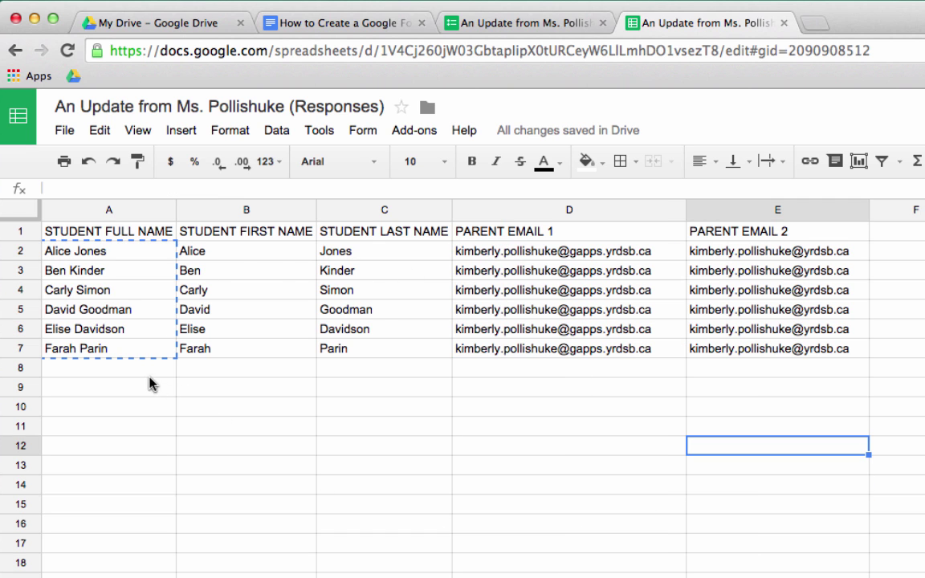
pyautogui.click(136, 370)
pyautogui.write('KIM')
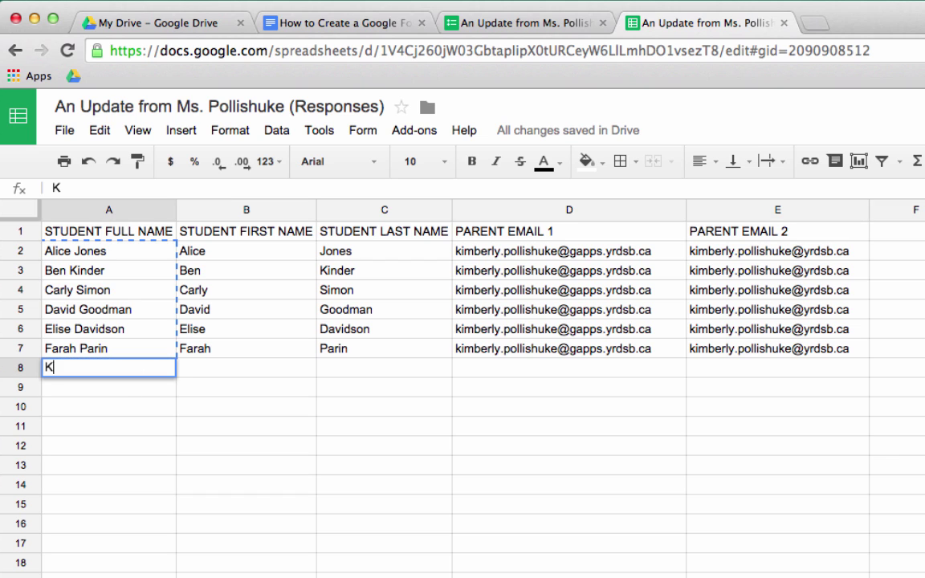
pyautogui.press('BackSpace')
pyautogui.press('BackSpace')
pyautogui.click(256, 368)
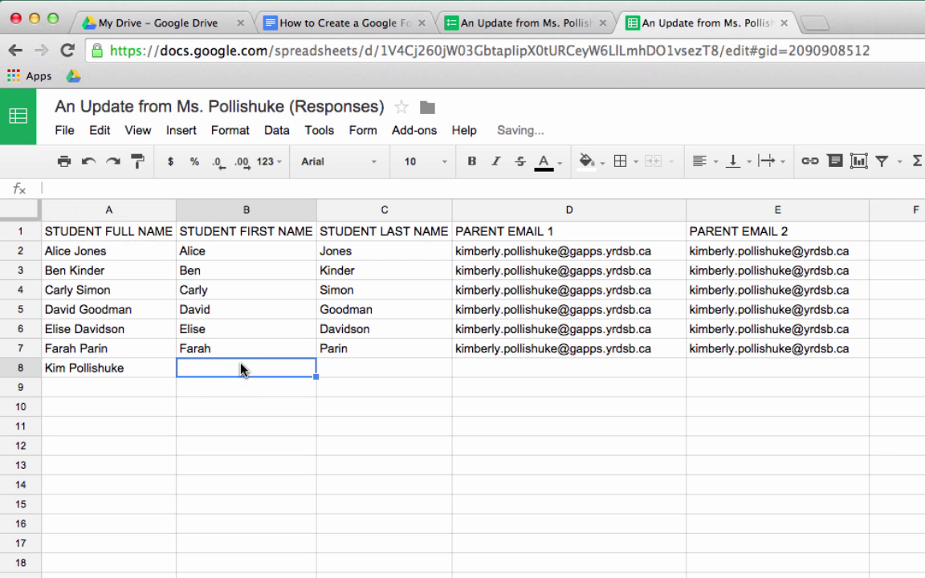
# Extend the name split and both email columns to row 8, then select names A2:A8
pyautogui.click(255, 349)
pyautogui.moveTo(319, 380); pyautogui.dragTo(315, 376)
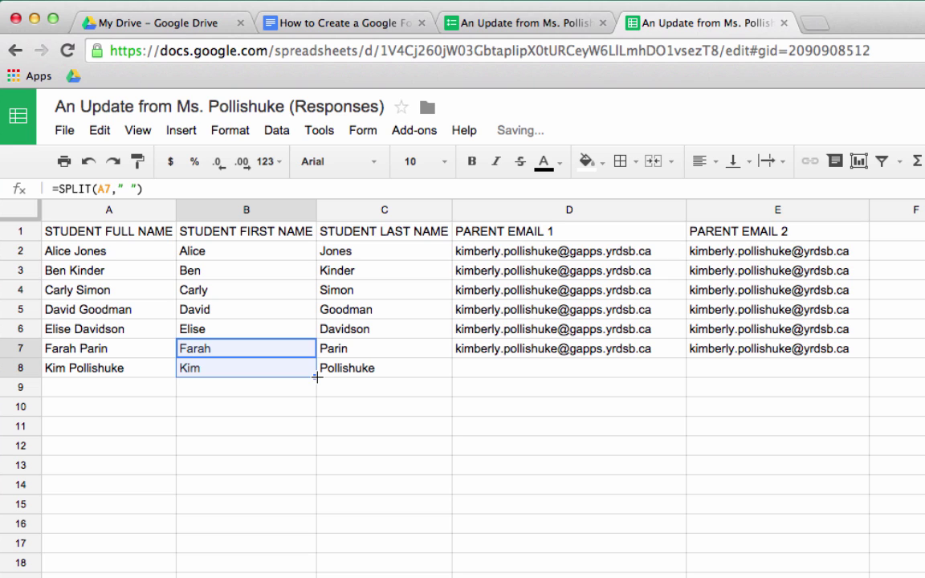
pyautogui.click(659, 350)
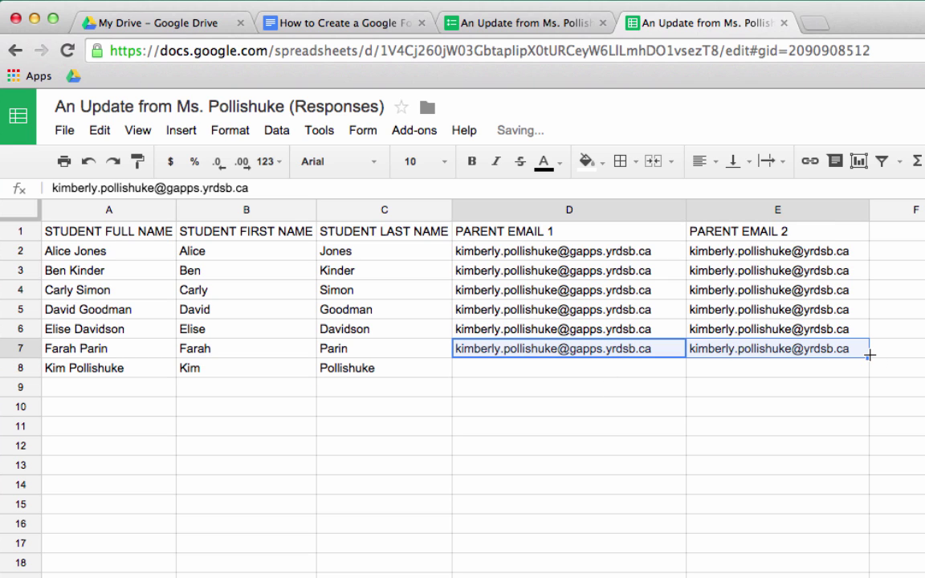
pyautogui.moveTo(869, 358); pyautogui.dragTo(870, 374)
pyautogui.click(815, 448)
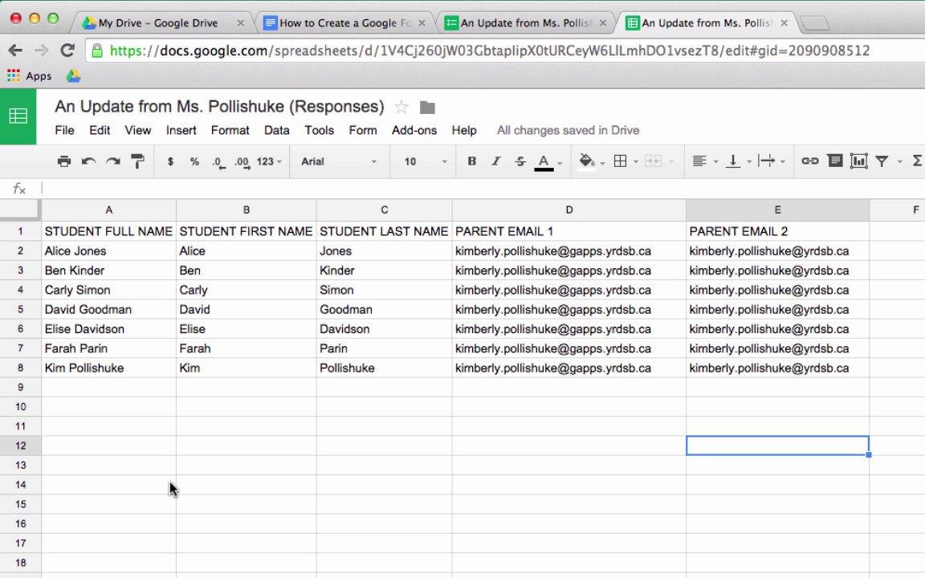
pyautogui.moveTo(127, 256); pyautogui.dragTo(129, 293)
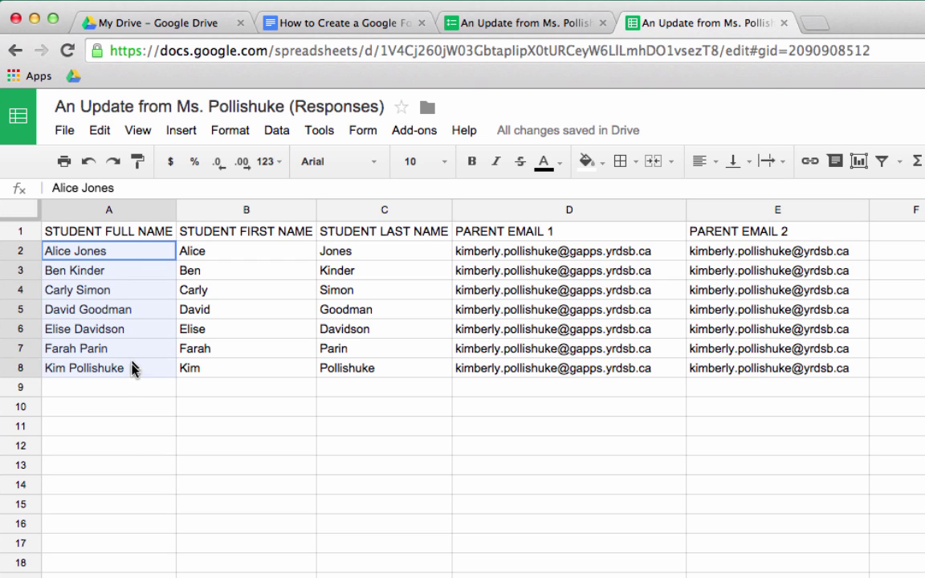
pyautogui.moveTo(133, 371); pyautogui.dragTo(133, 371)
pyautogui.hotkey('ctrl', 'c')
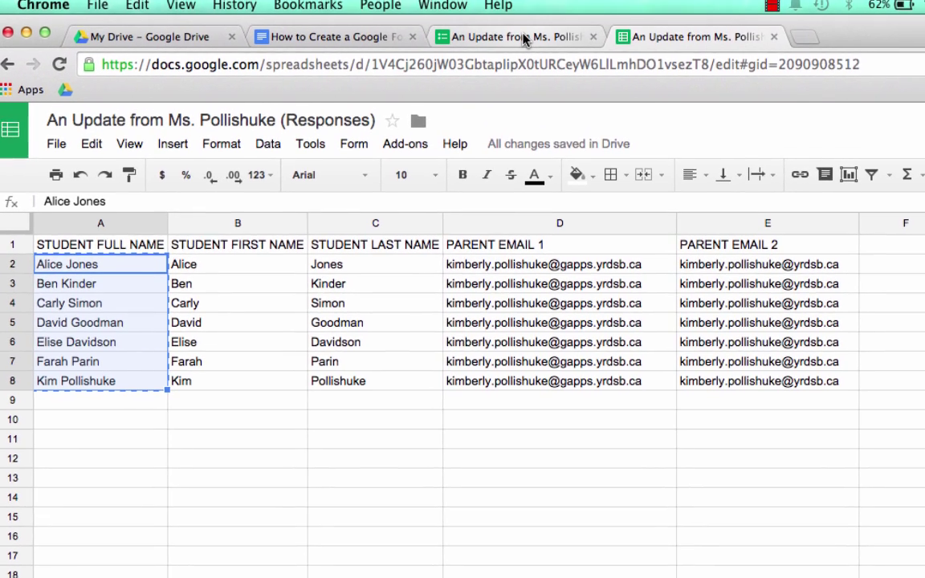
# Paste the seven student names as answer choices of the Student question and finish editing
pyautogui.click(530, 22)
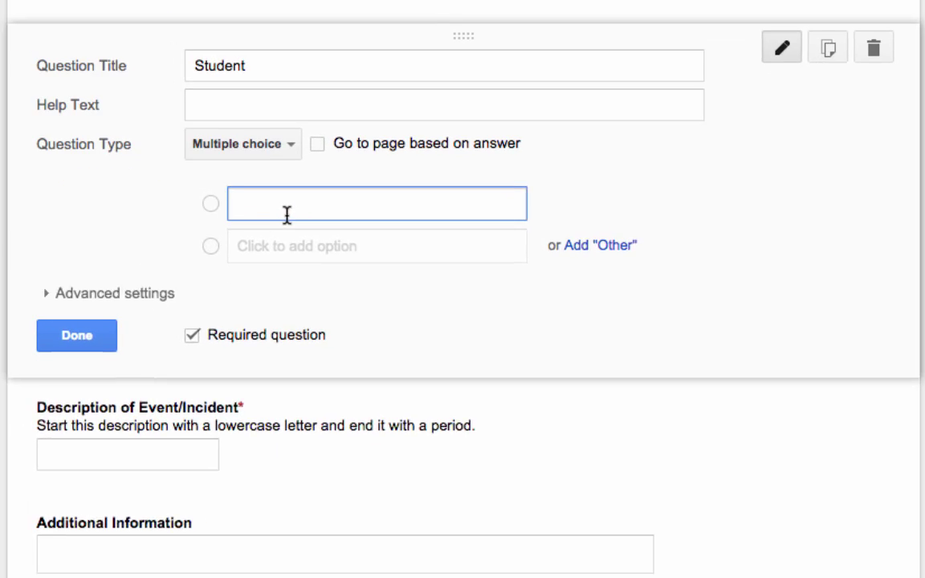
pyautogui.hotkey('ctrl', 'v')
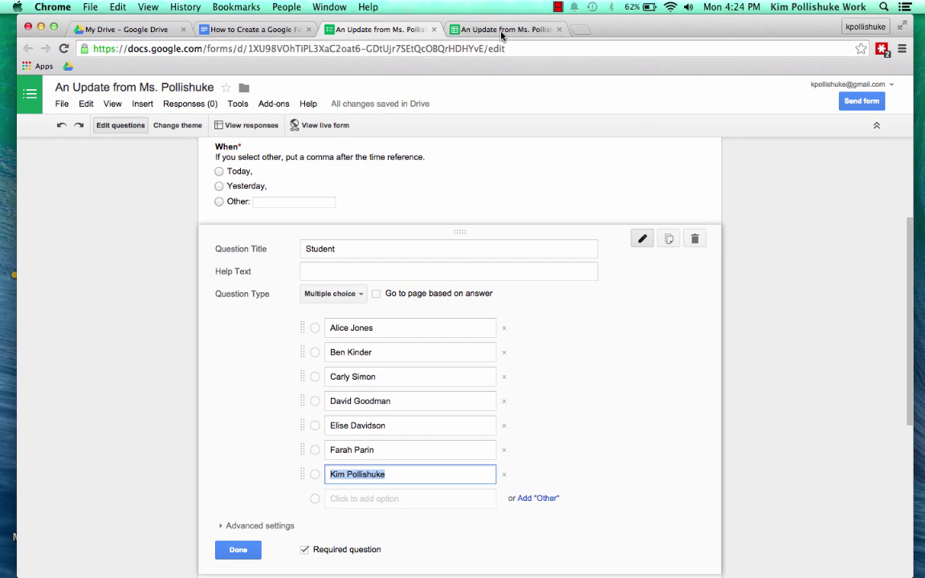
pyautogui.click(502, 30)
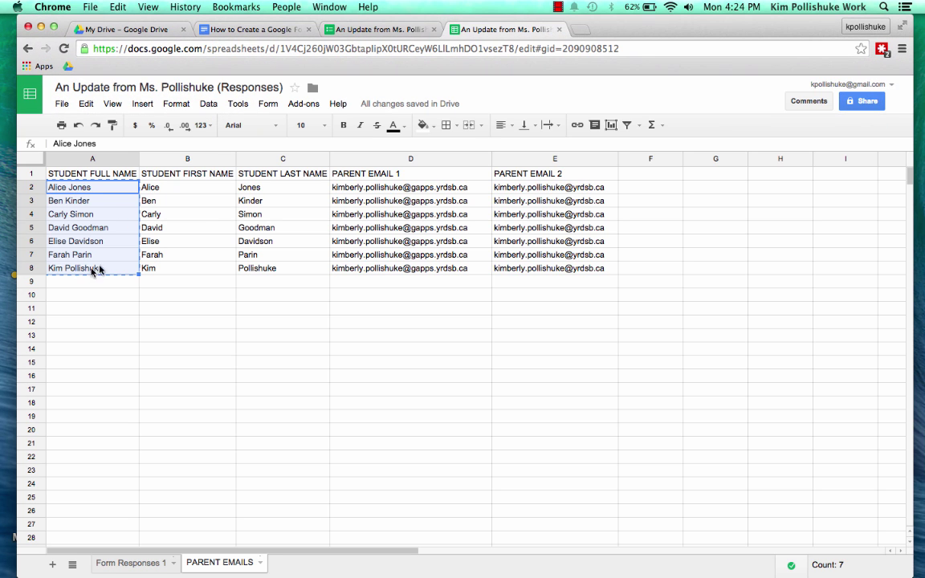
pyautogui.click(393, 32)
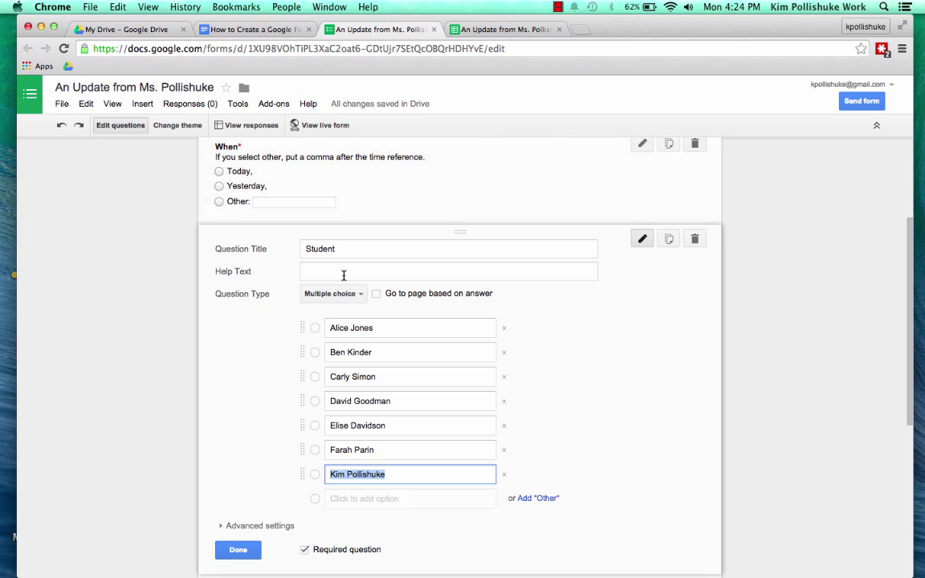
pyautogui.click(238, 551)
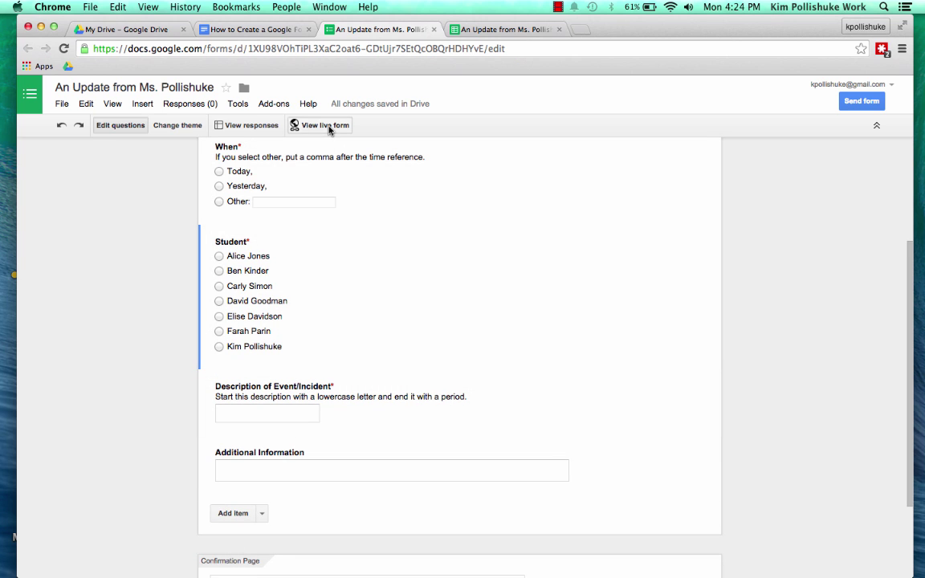
# Submit a test response on the live form with description 'participated in math.'
pyautogui.click(328, 130)
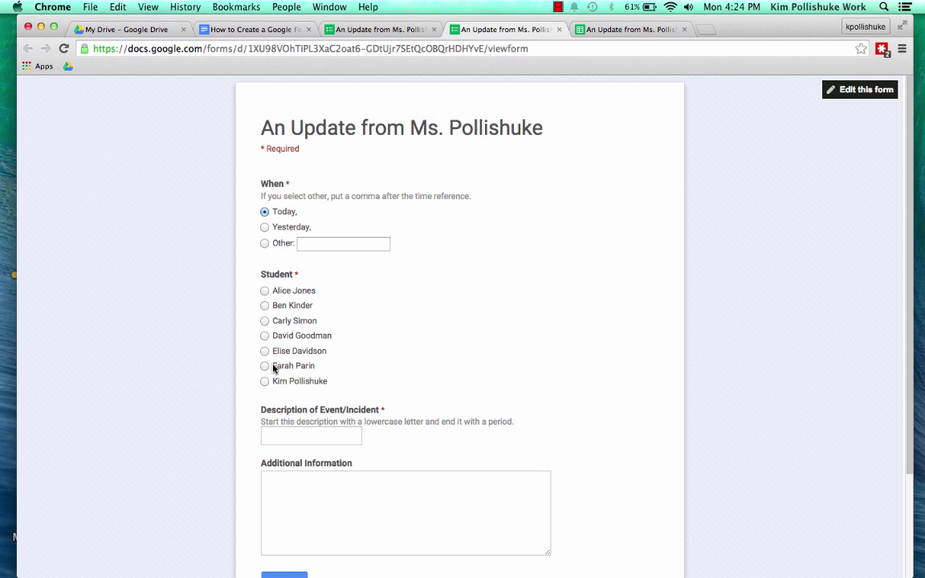
pyautogui.click(280, 436)
pyautogui.write('participated in math.')
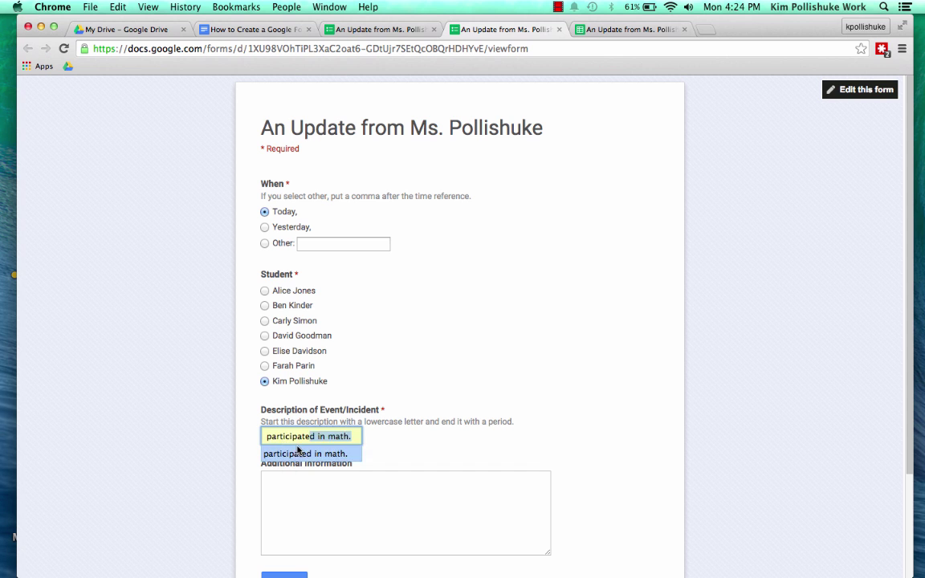
pyautogui.click(294, 454)
pyautogui.click(298, 519)
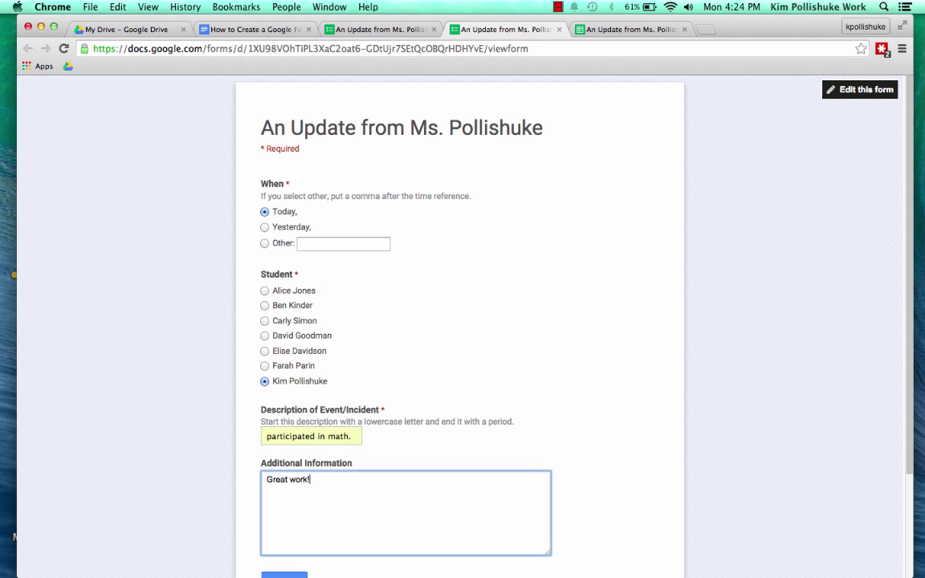
pyautogui.scroll(-3, 307, 489)
pyautogui.click(293, 476)
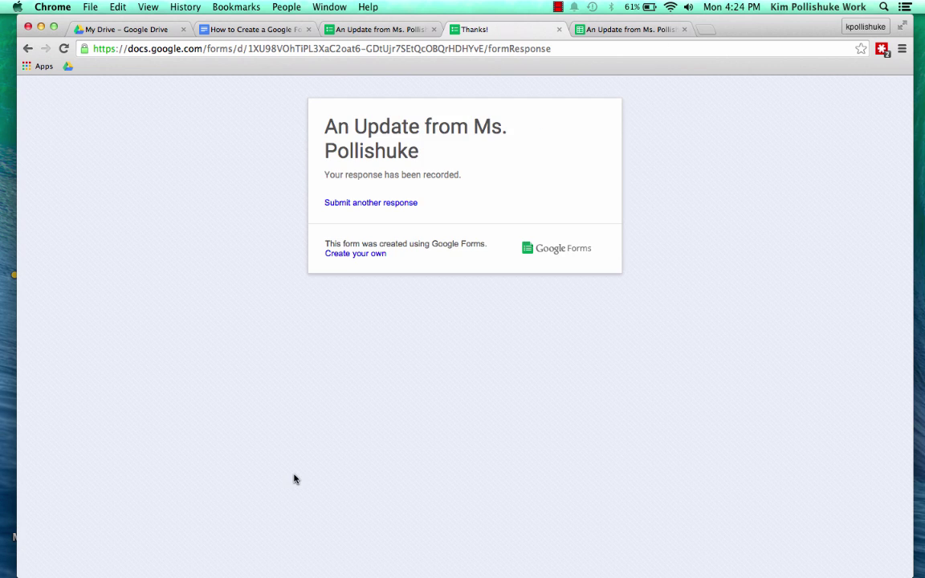
# Write a VLOOKUP in F2 searching C2 against the PARENT EMAILS table
pyautogui.click(643, 30)
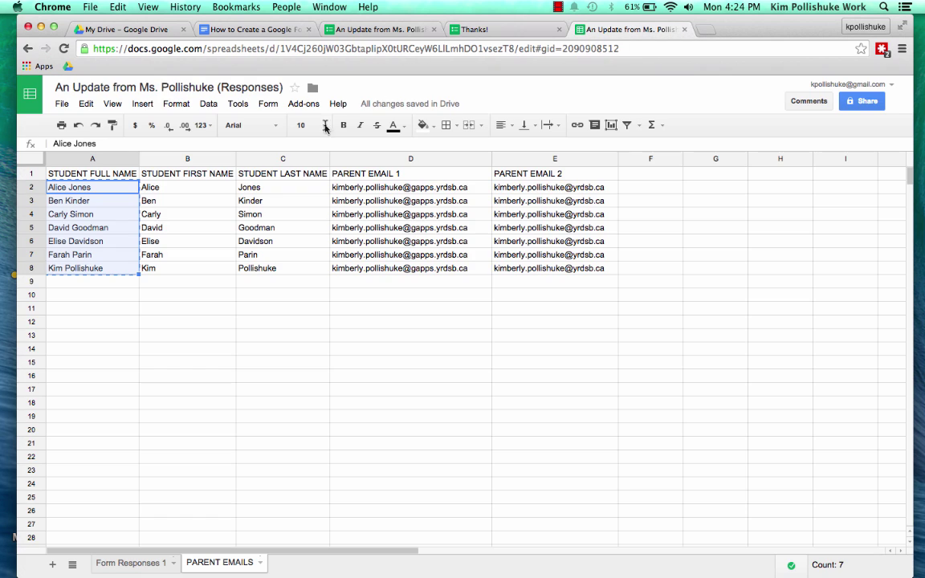
pyautogui.click(132, 566)
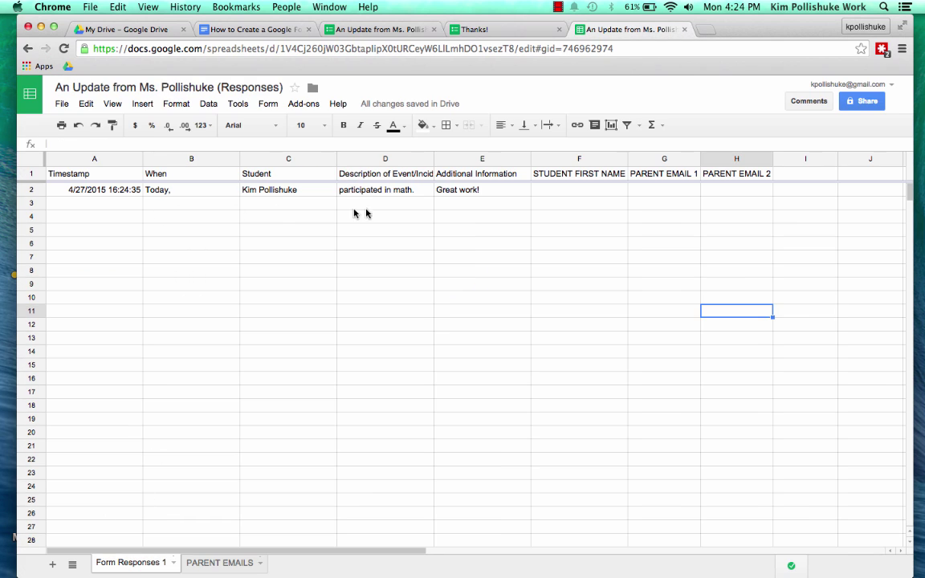
pyautogui.click(565, 193)
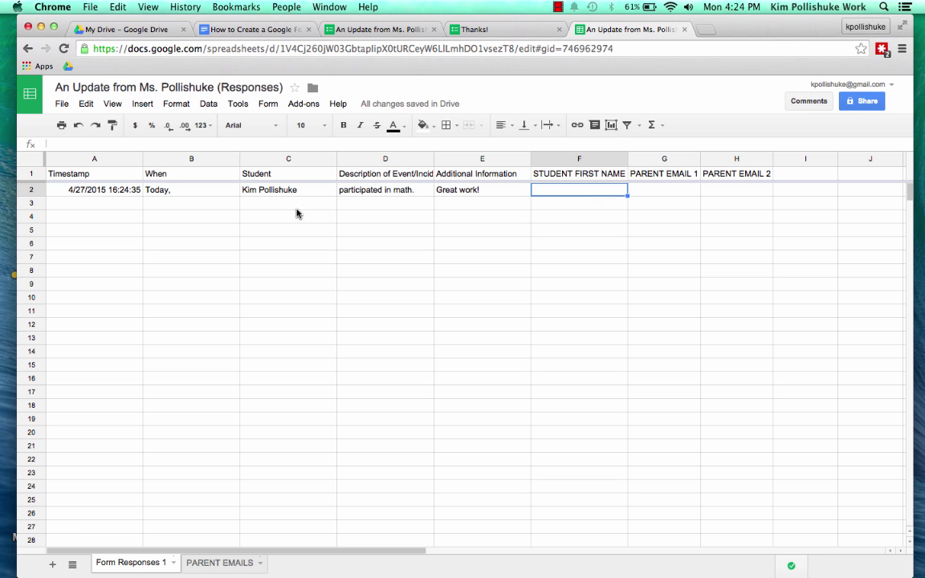
pyautogui.click(259, 194)
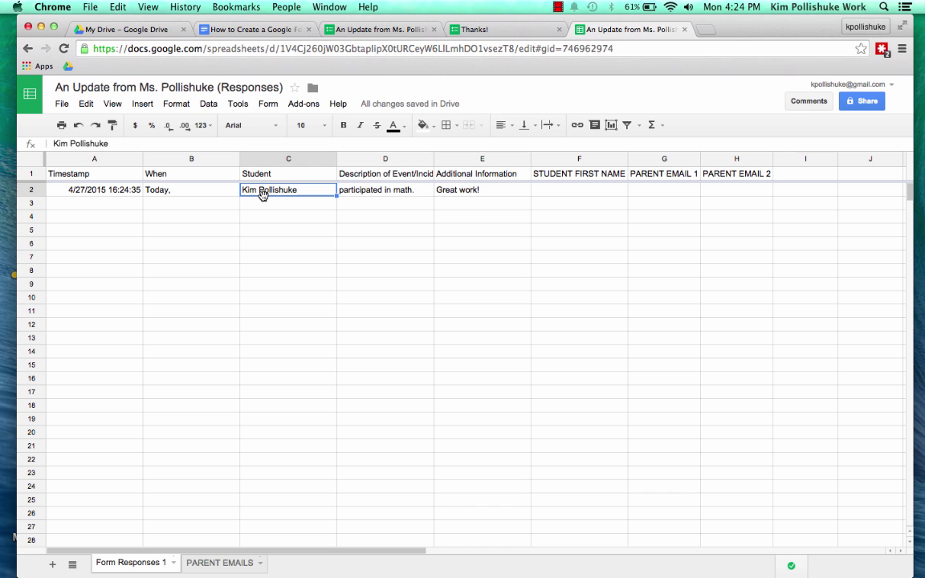
pyautogui.click(570, 192)
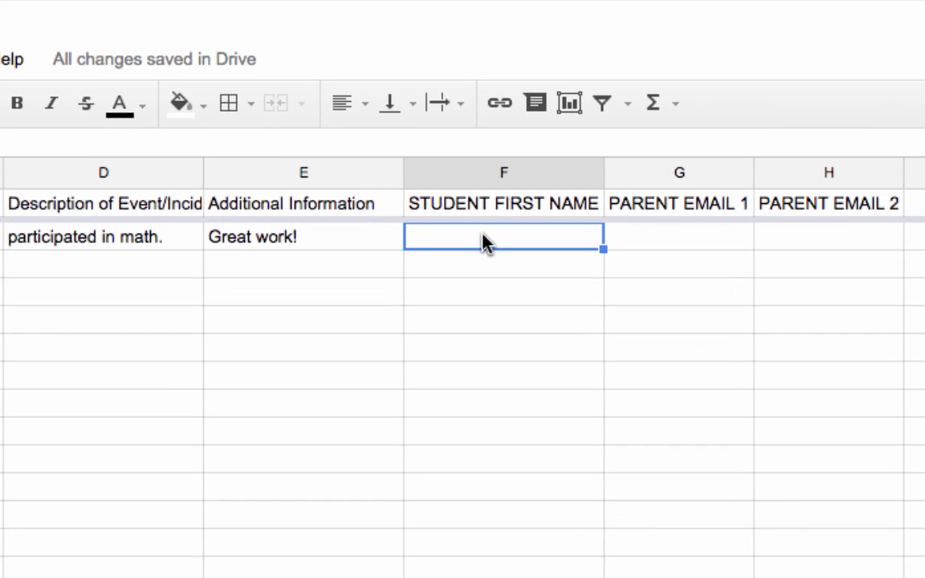
pyautogui.write('=v')
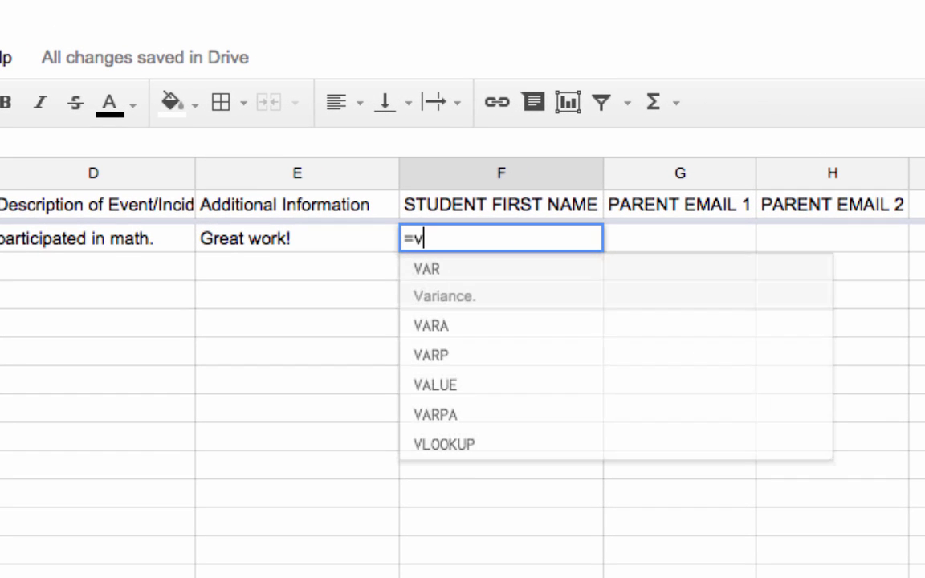
pyautogui.click(533, 432)
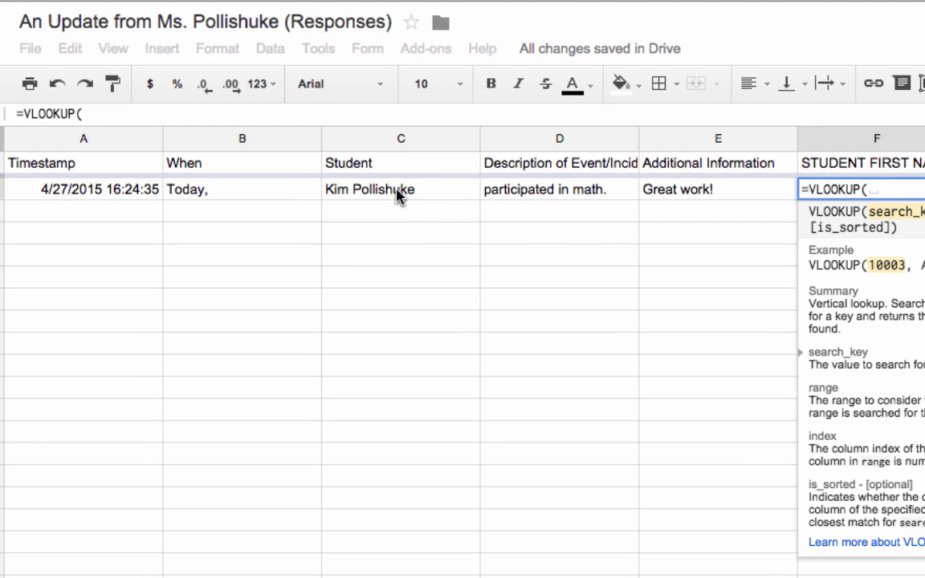
pyautogui.click(400, 196)
pyautogui.write(',')
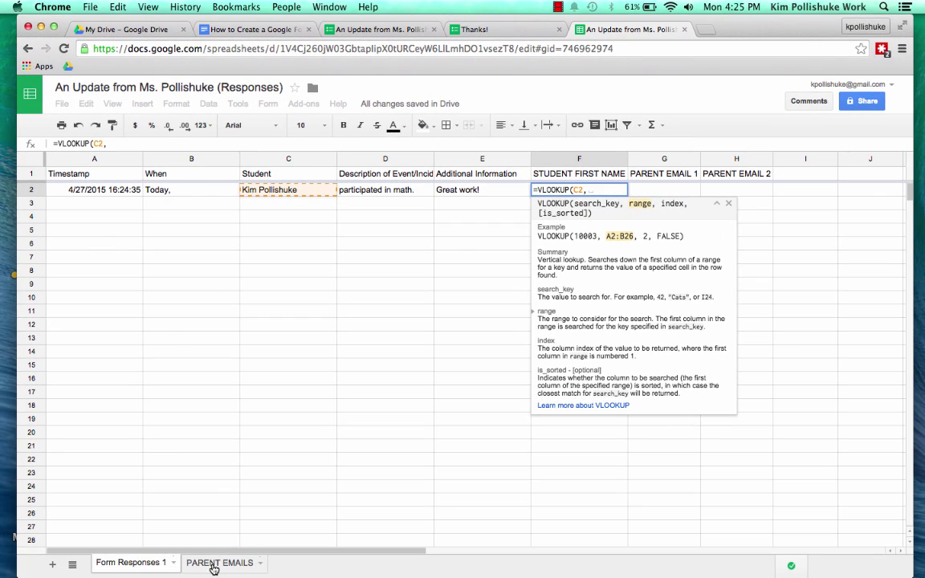
pyautogui.click(219, 564)
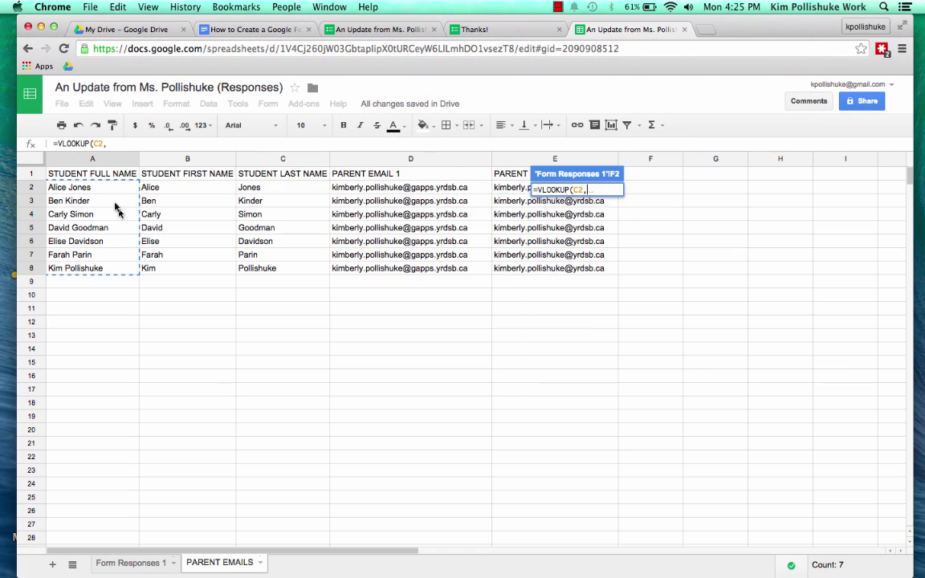
pyautogui.moveTo(80, 174); pyautogui.dragTo(555, 530)
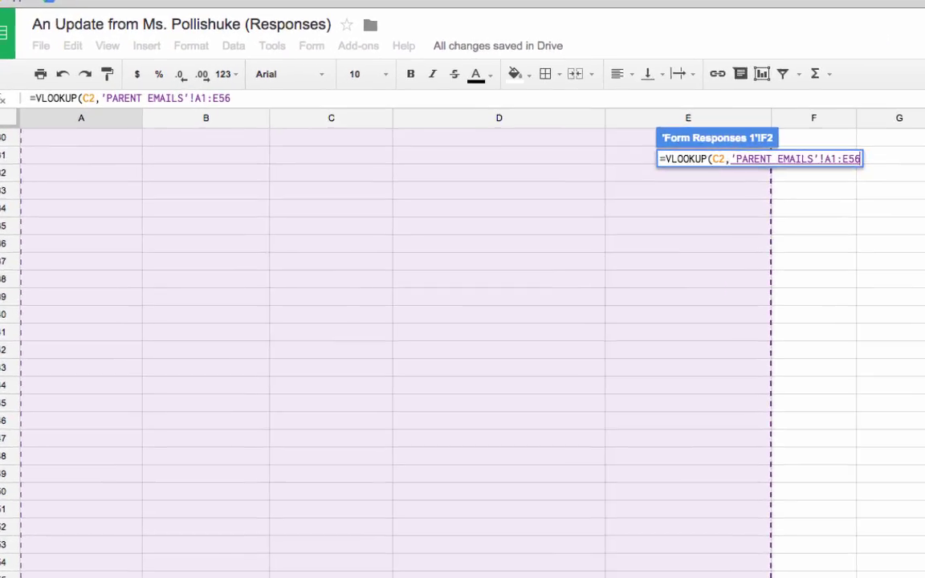
pyautogui.press('Return')
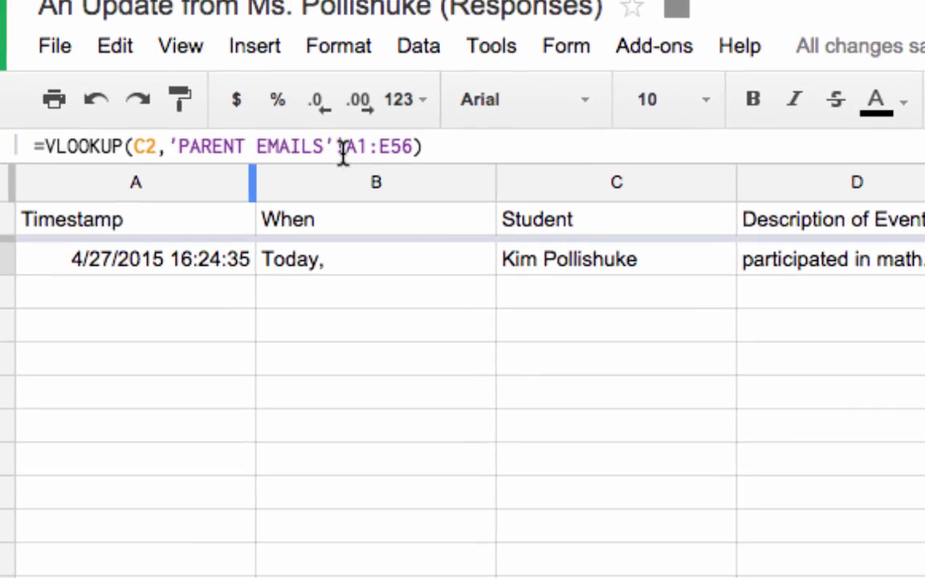
# Lock the F2 lookup range to $A$1:$E$56 with index 2 and false, then view PARENT EMAILS
pyautogui.click(225, 83)
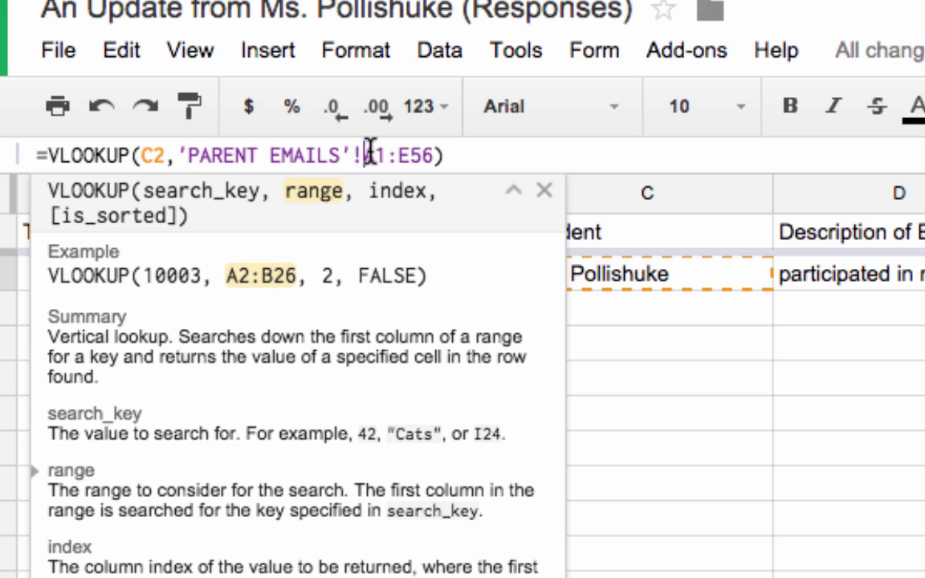
pyautogui.click(367, 153)
pyautogui.write('$A')
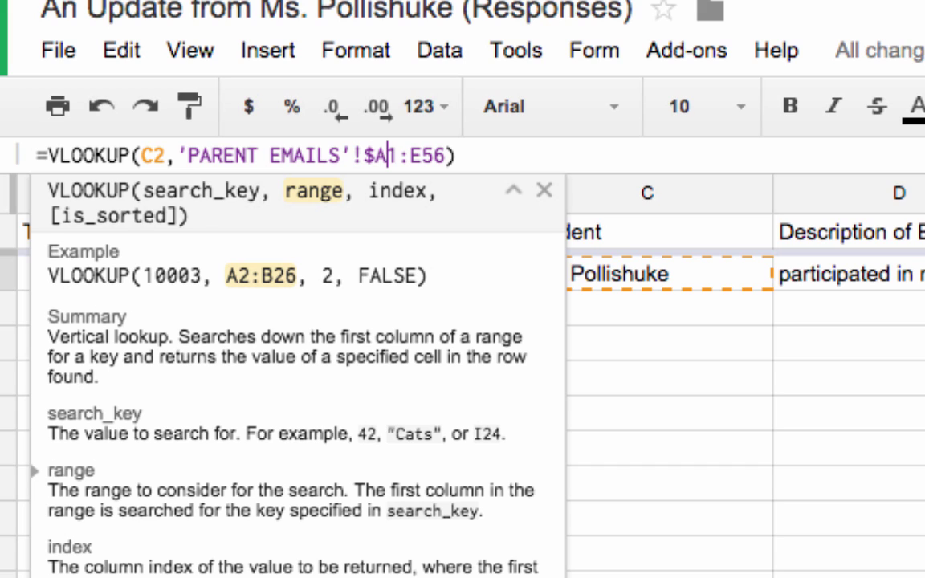
pyautogui.write('$')
pyautogui.click(423, 154)
pyautogui.write('$')
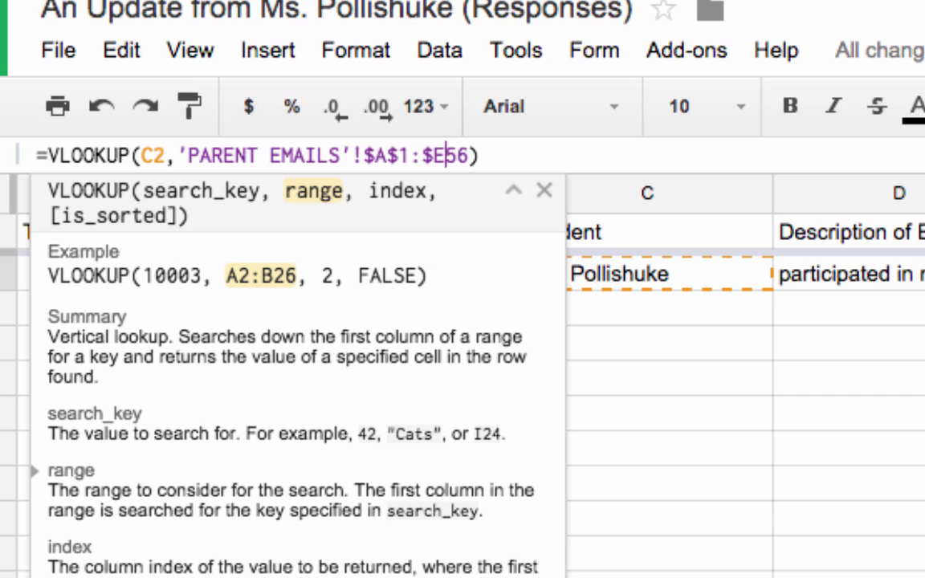
pyautogui.write('$')
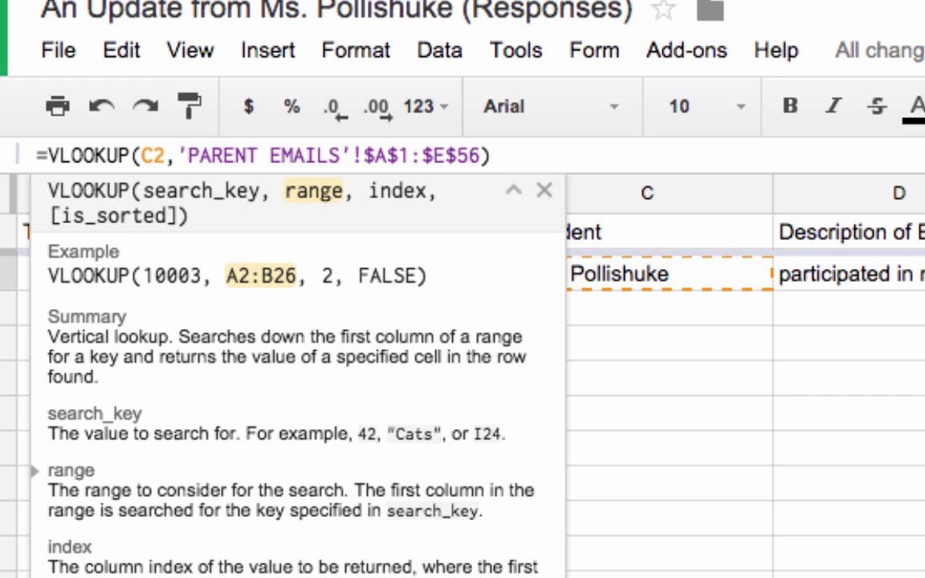
pyautogui.write(',2,false')
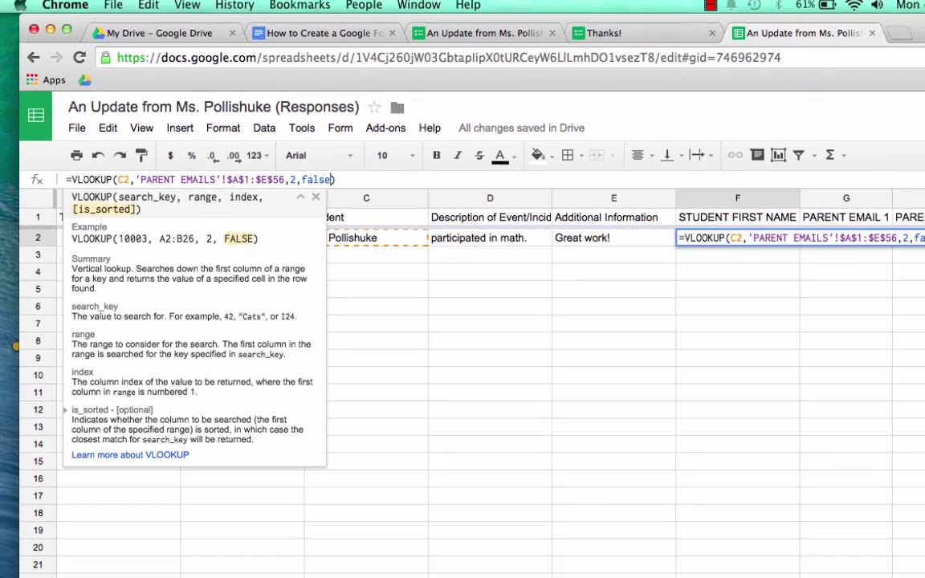
pyautogui.press('Return')
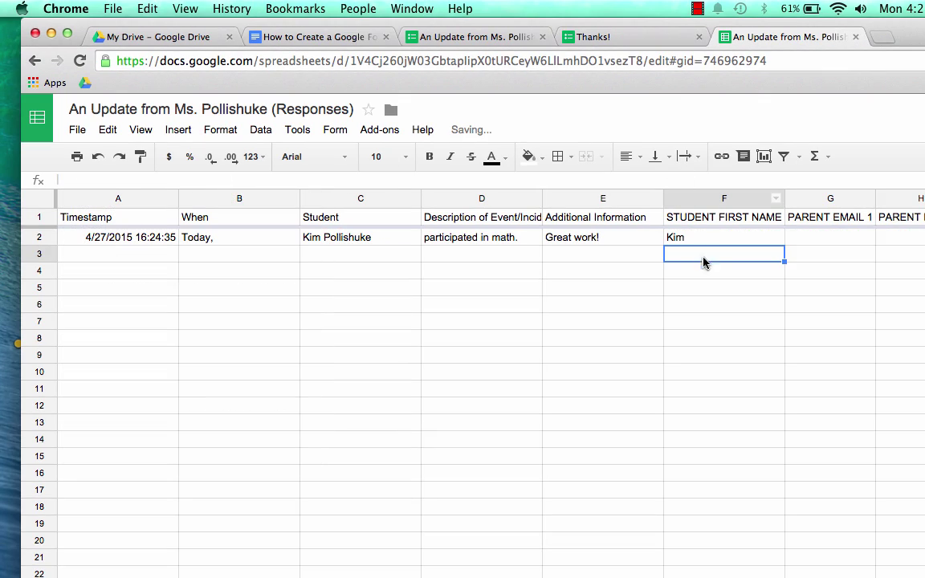
pyautogui.click(710, 237)
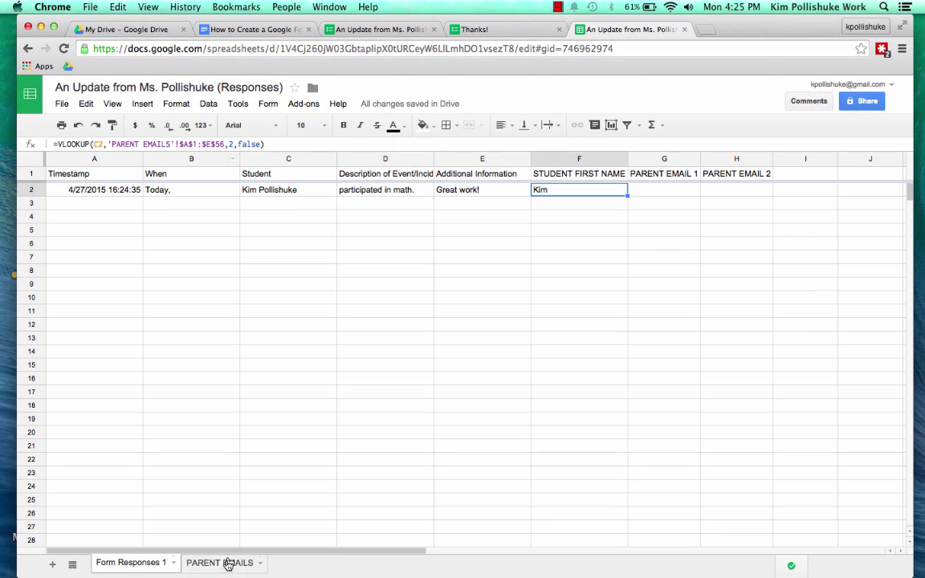
pyautogui.click(223, 564)
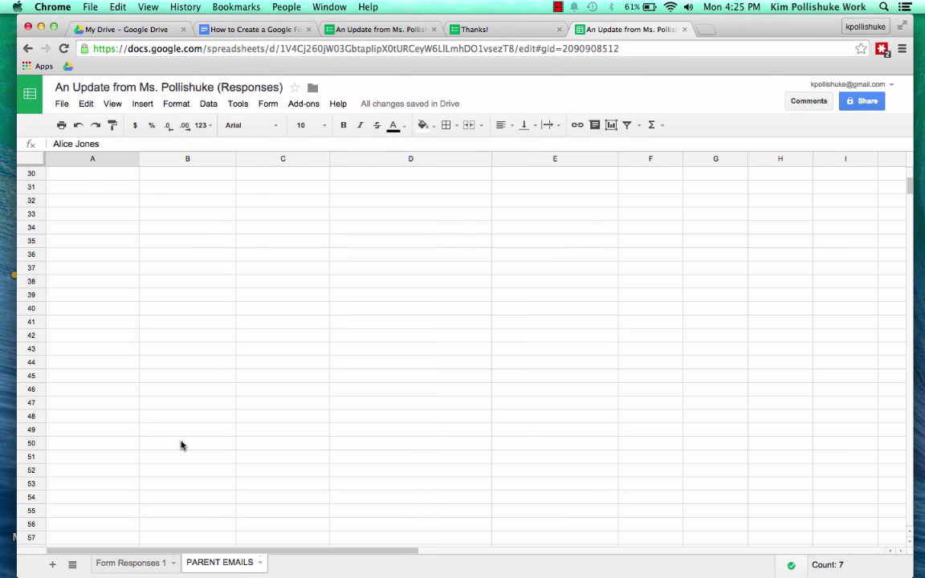
pyautogui.scroll(10, 181, 445)
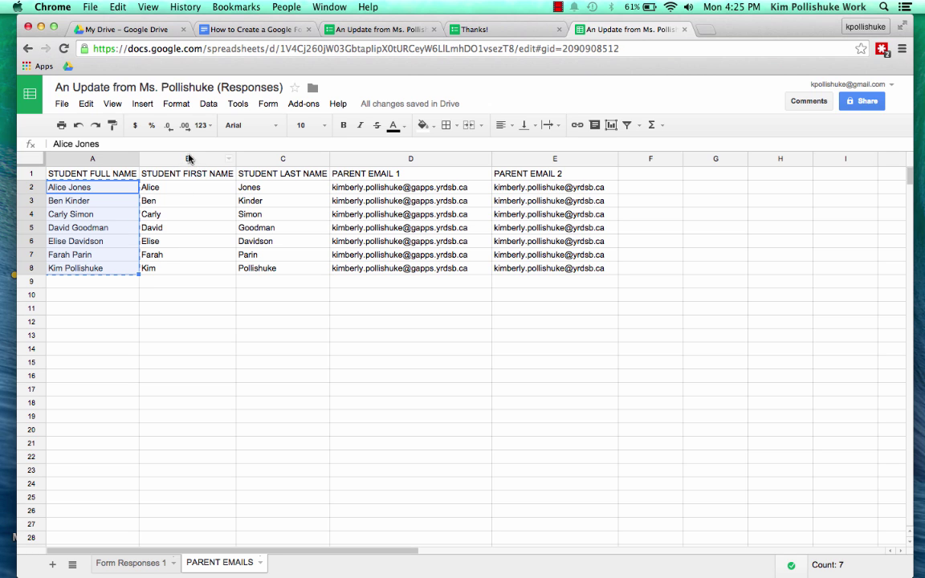
# Copy the F2 lookup into G2 and H2 and widen columns G and H
pyautogui.click(124, 564)
pyautogui.click(667, 341)
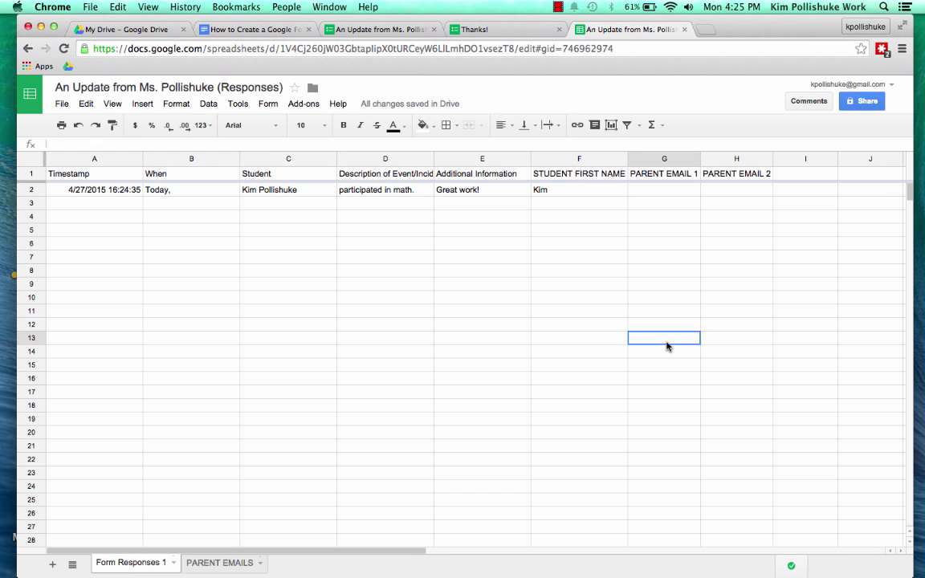
pyautogui.click(566, 192)
pyautogui.click(655, 192)
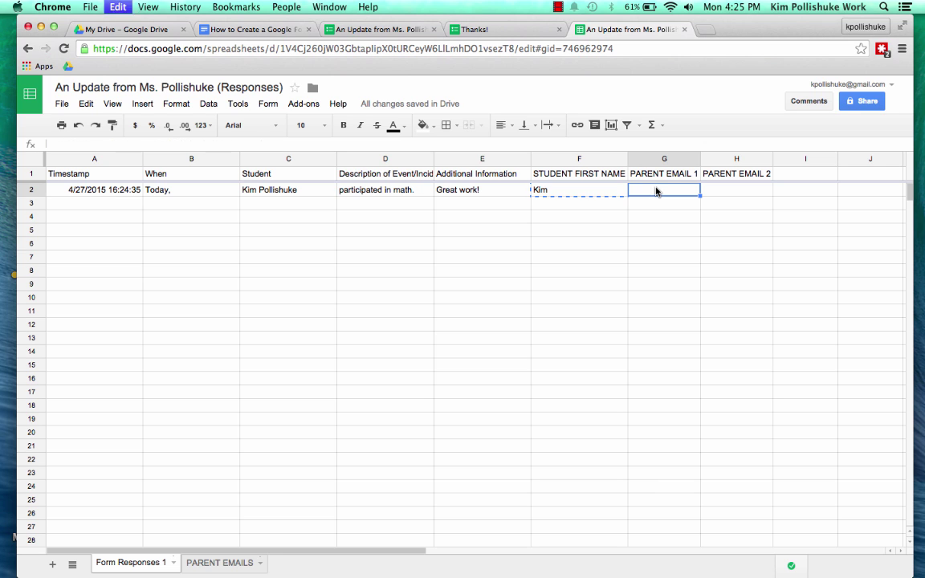
pyautogui.write("=VLOOKUP(D2,'PARENT EMAILS'!$A$1:$E$56,2,false)")
pyautogui.click(737, 190)
pyautogui.write("=VLOOKUP(E2,'PARENT EMAILS'!$A$1:$E$56,2,false)")
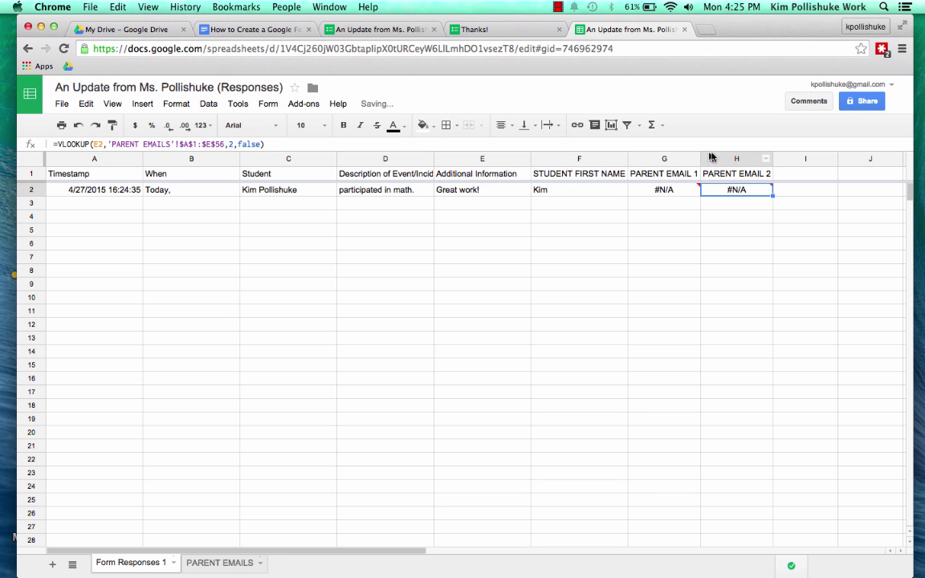
pyautogui.moveTo(701, 158); pyautogui.dragTo(747, 159)
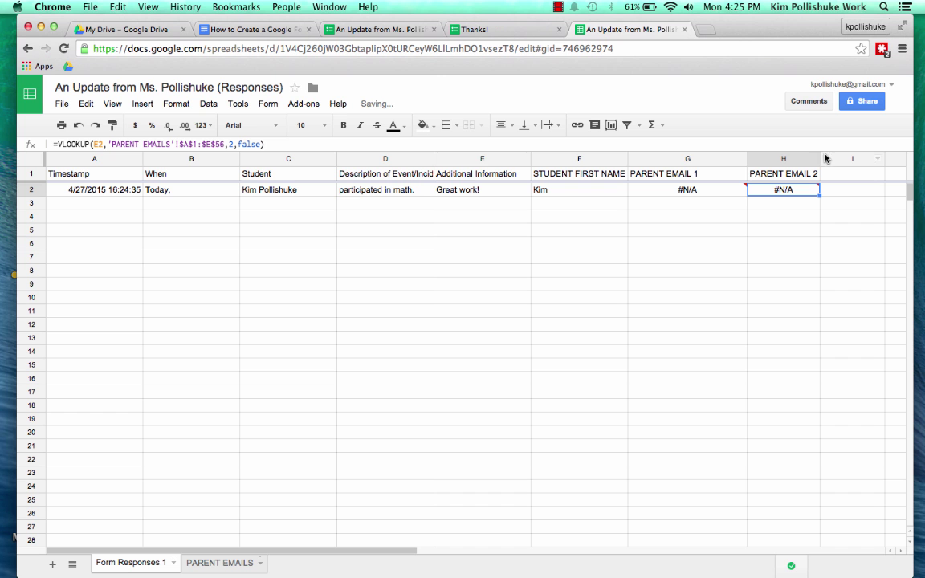
pyautogui.moveTo(820, 158); pyautogui.dragTo(875, 158)
pyautogui.click(703, 192)
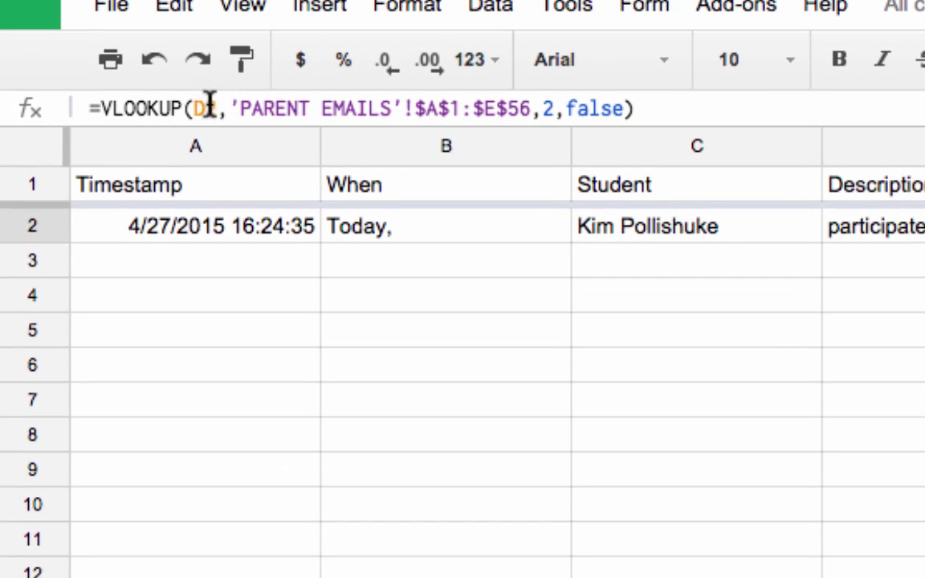
# Fix the G2 lookup to search C2 and return column 4
pyautogui.click(160, 124)
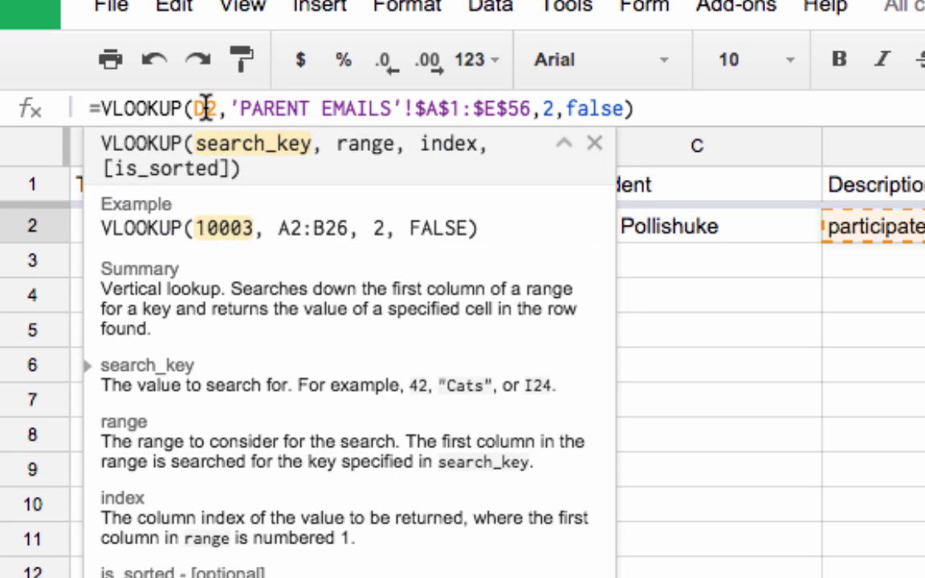
pyautogui.press('BackSpace')
pyautogui.write('C')
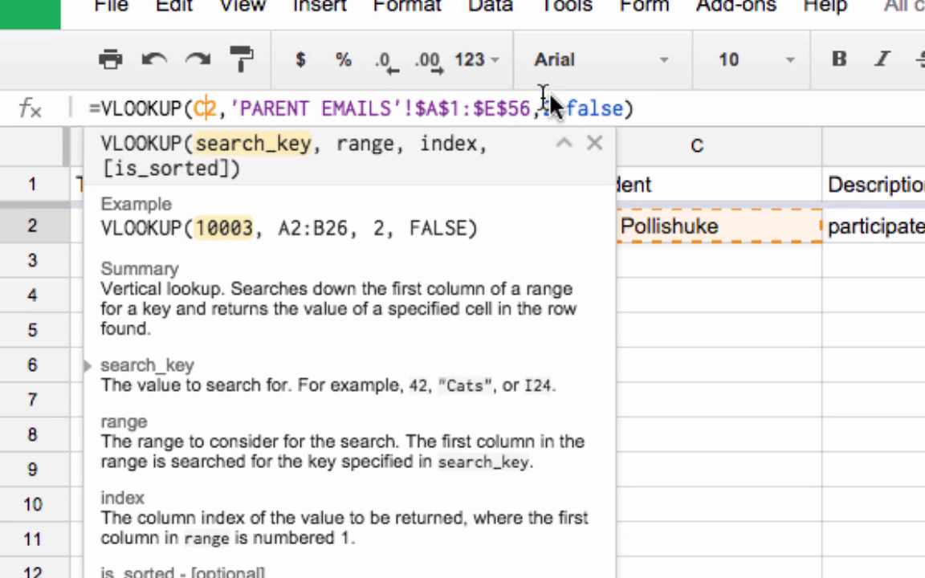
pyautogui.click(555, 106)
pyautogui.press('BackSpace')
pyautogui.write('4')
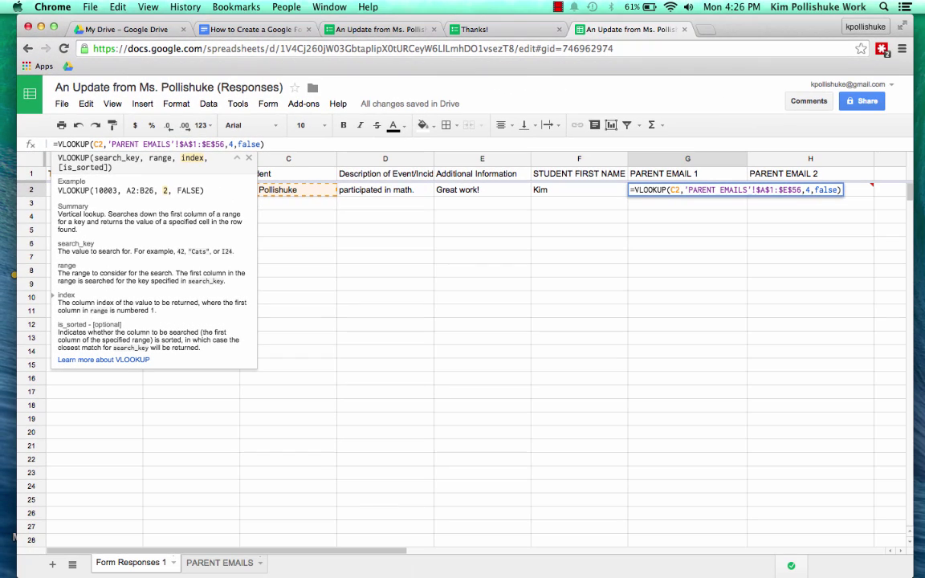
pyautogui.press('Return')
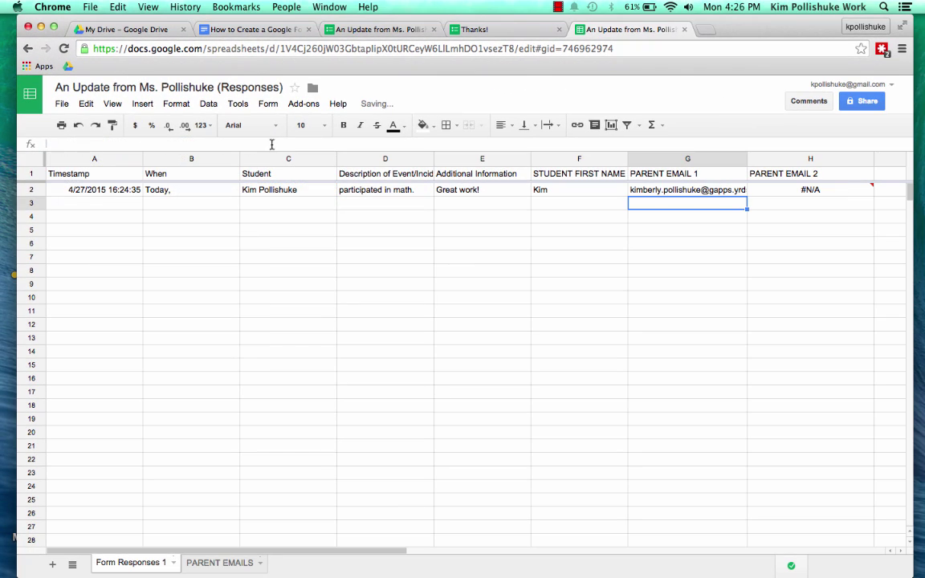
# Fix the H2 lookup to search C2 and return column 5, then widen column G
pyautogui.click(780, 195)
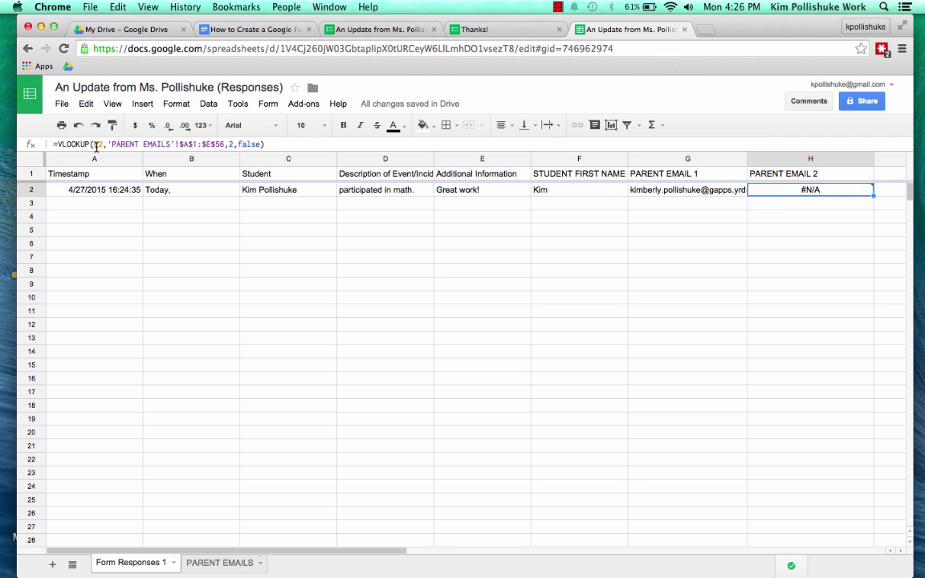
pyautogui.click(101, 144)
pyautogui.doubleClick(101, 145)
pyautogui.write('C2')
pyautogui.doubleClick(231, 144)
pyautogui.write('5')
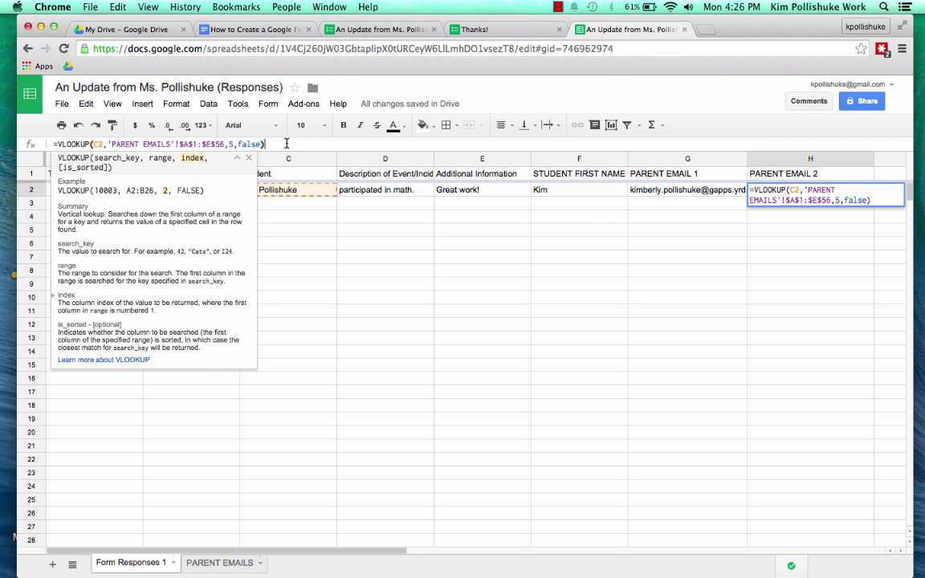
pyautogui.press('Return')
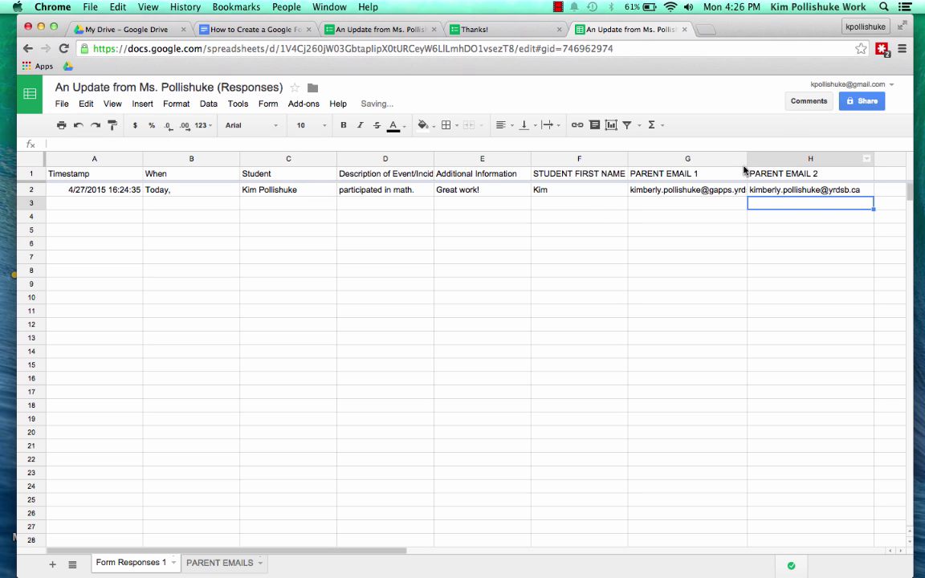
pyautogui.moveTo(747, 161); pyautogui.dragTo(772, 160)
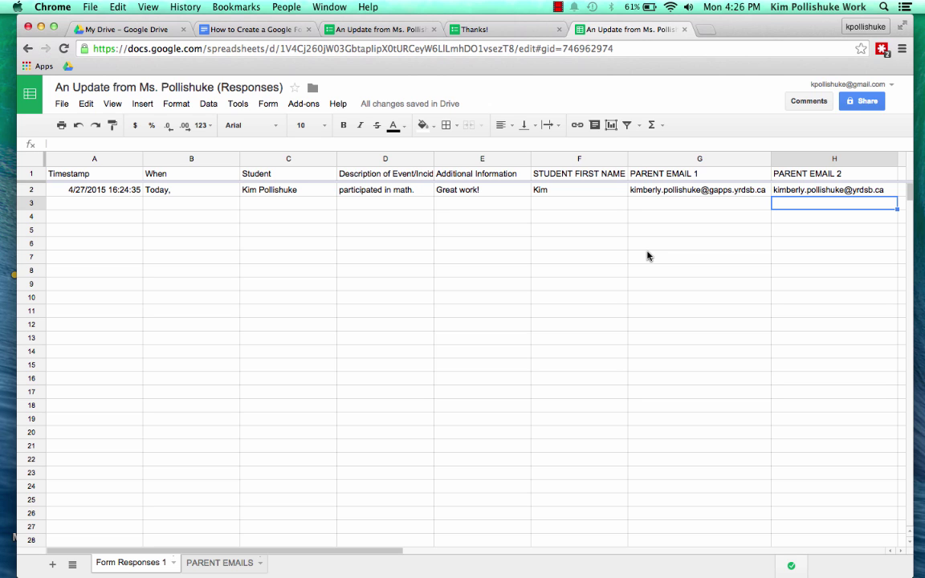
# Search the add-ons store for copydown to confirm the copyDown add-on is already installed
pyautogui.click(303, 103)
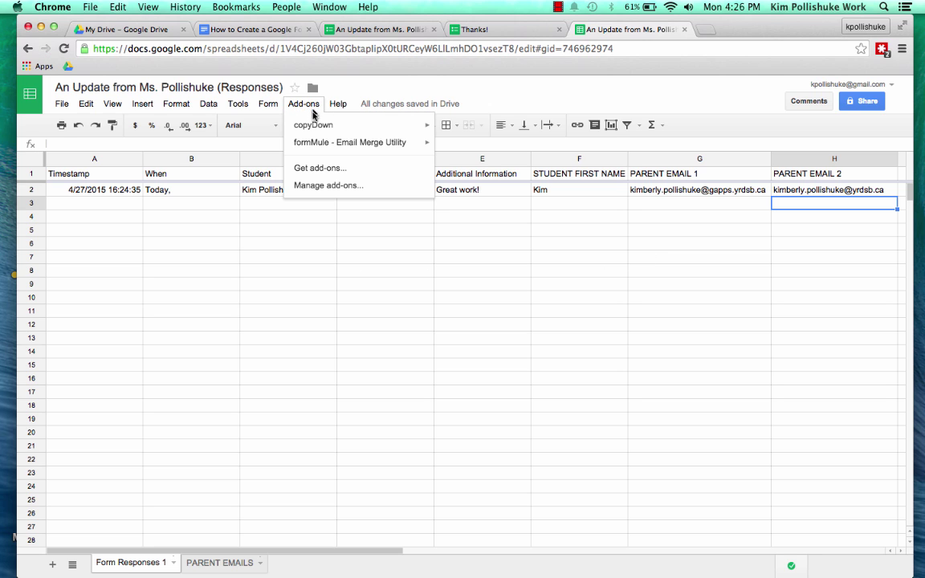
pyautogui.click(335, 175)
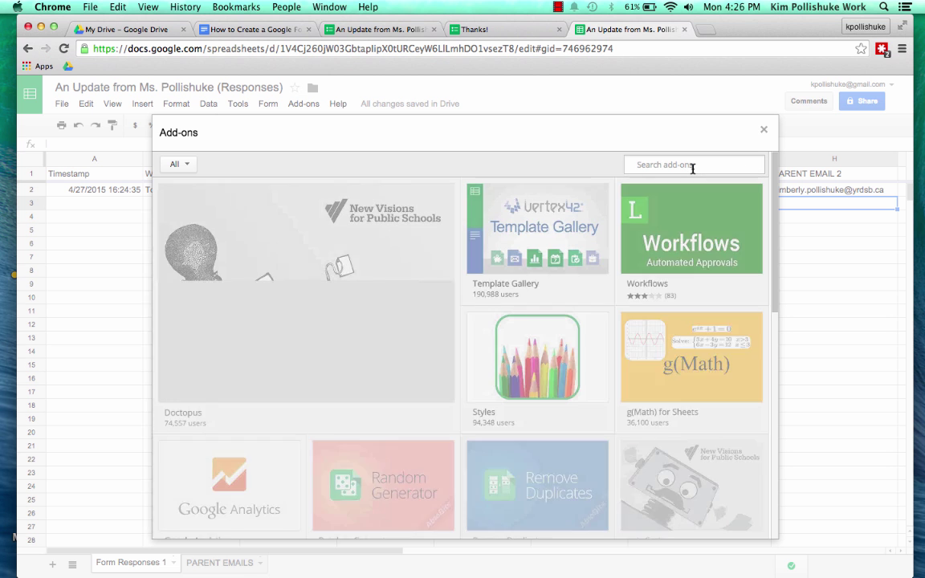
pyautogui.write('copy')
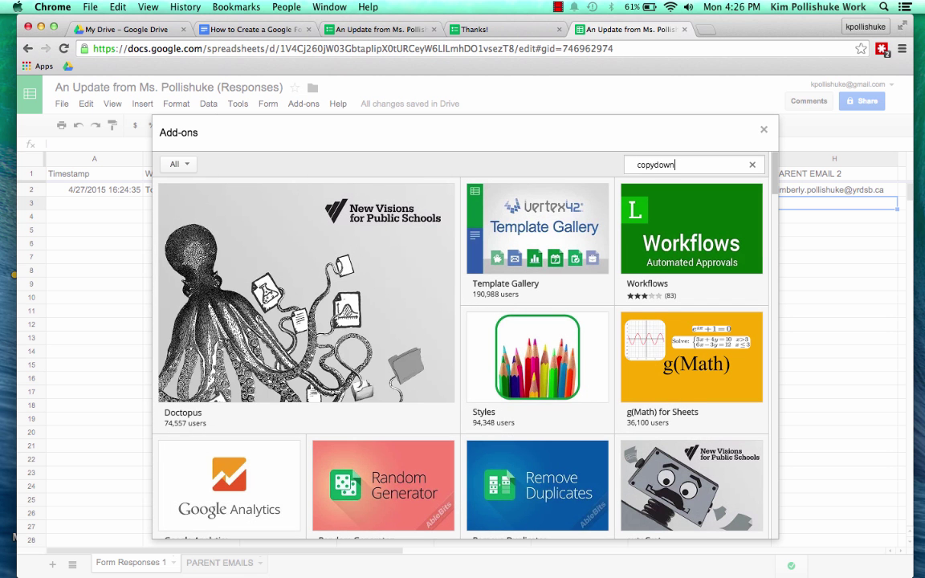
pyautogui.write('down')
pyautogui.press('Return')
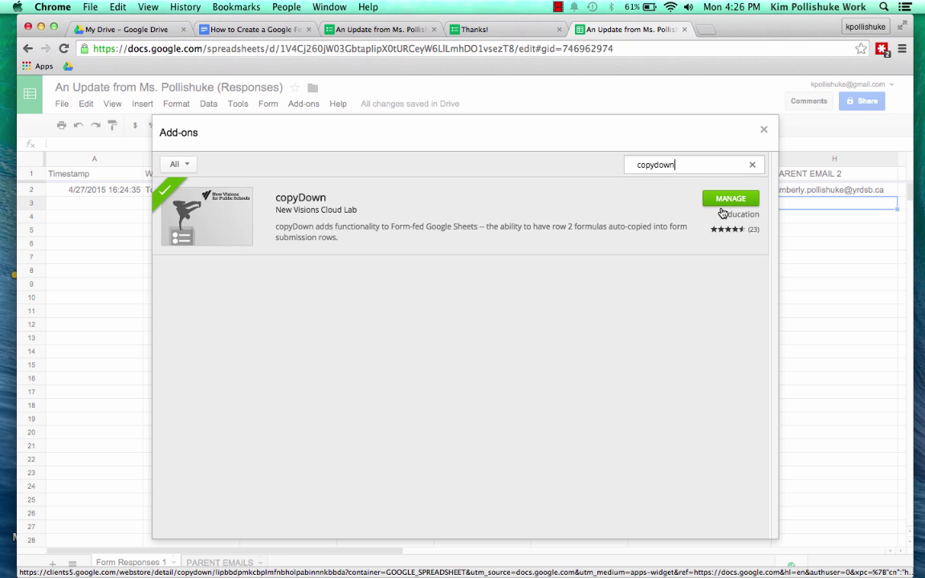
# Turn copyDown ON, paste STUDENT FIRST NAME, PARENT EMAIL 1 and 2 as values, and save
pyautogui.click(764, 131)
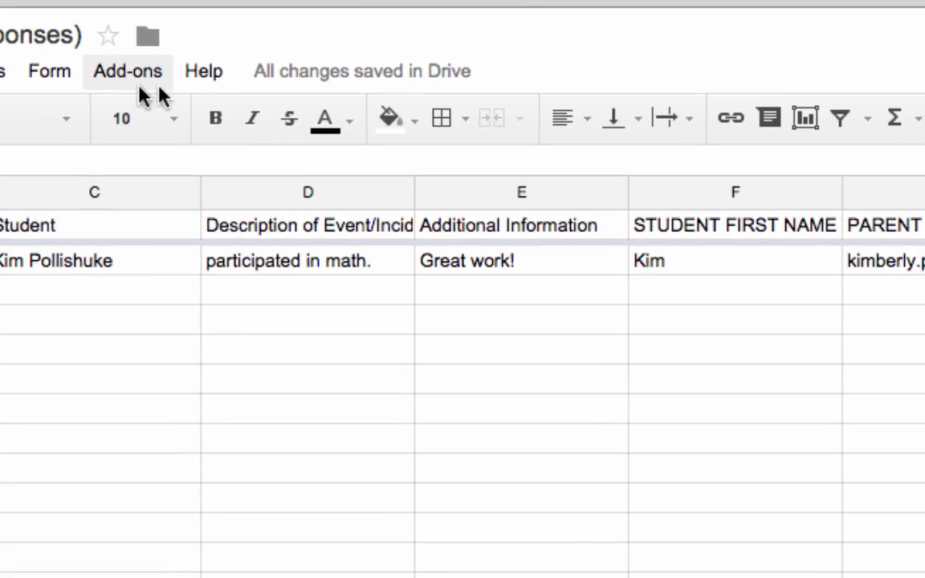
pyautogui.click(304, 104)
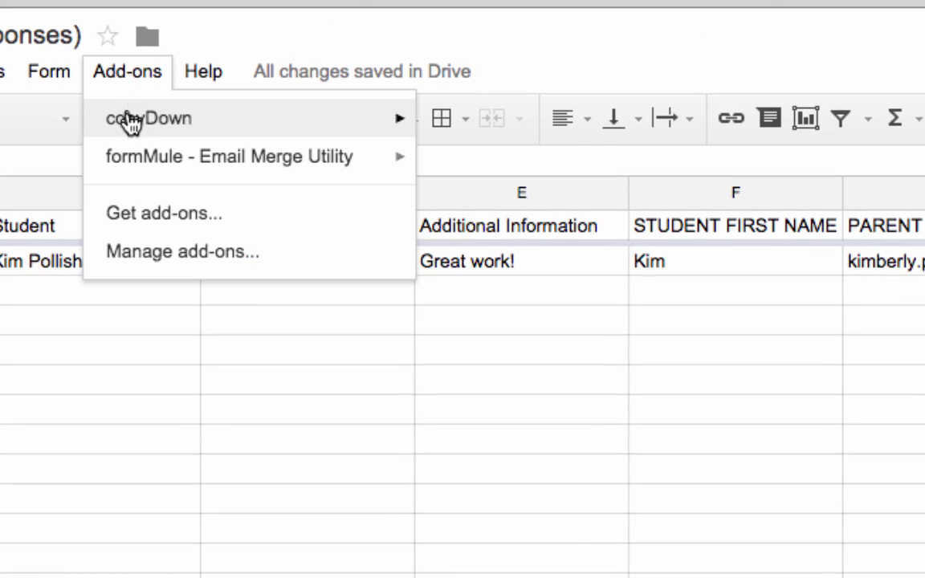
pyautogui.moveTo(133, 126)
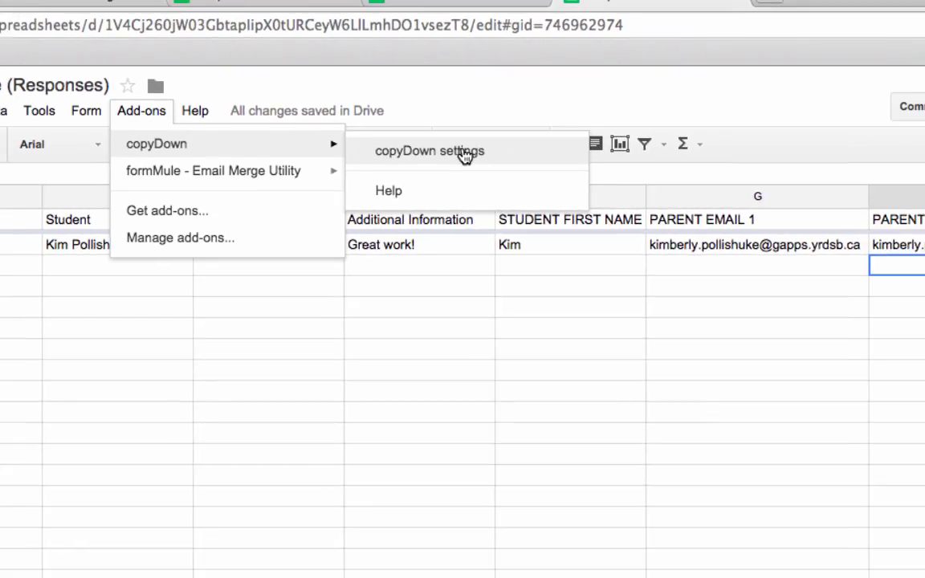
pyautogui.click(464, 156)
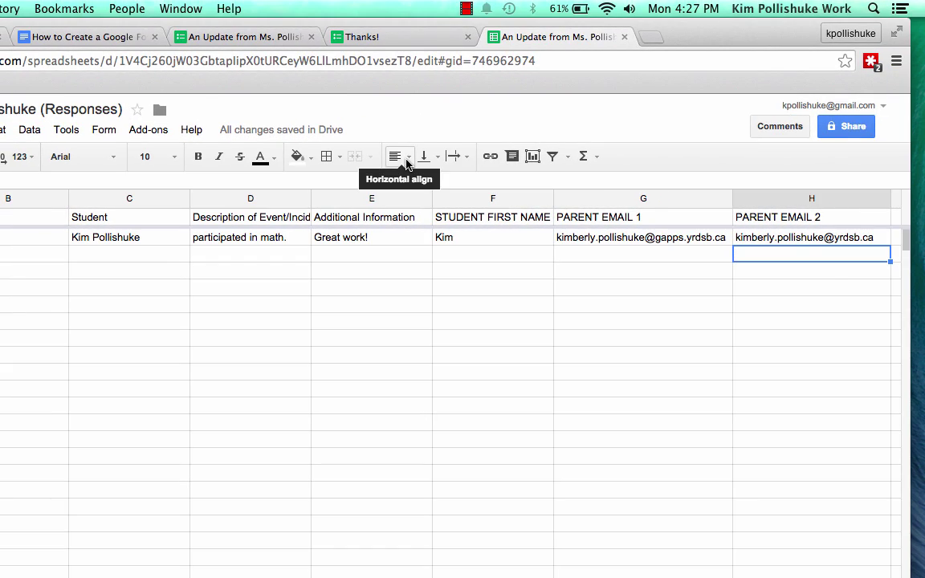
pyautogui.click(768, 206)
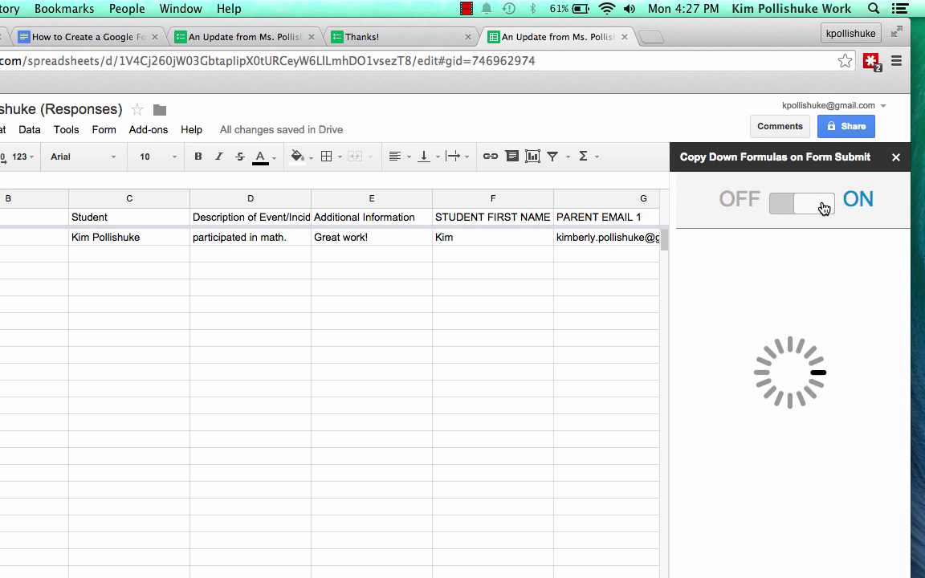
pyautogui.click(812, 210)
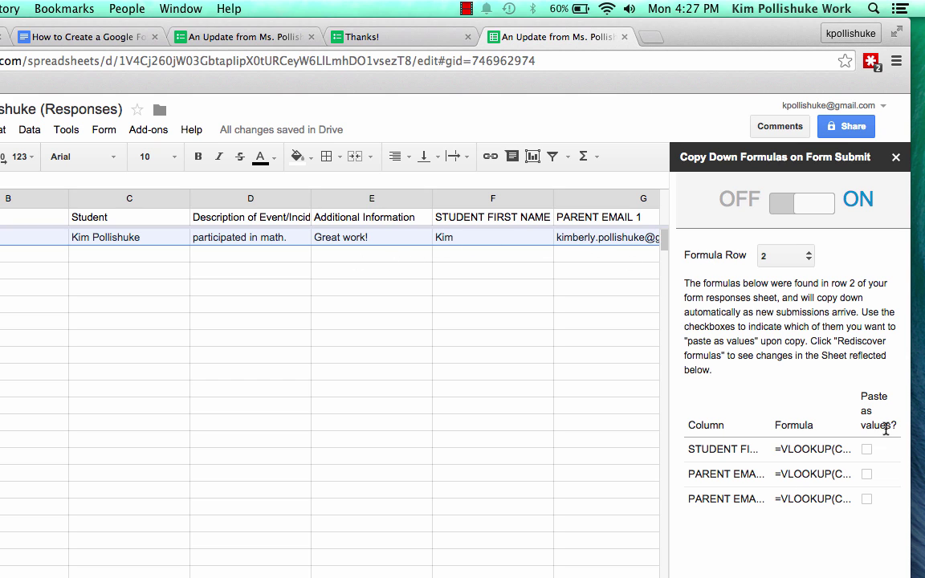
pyautogui.click(867, 449)
pyautogui.click(867, 474)
pyautogui.click(867, 499)
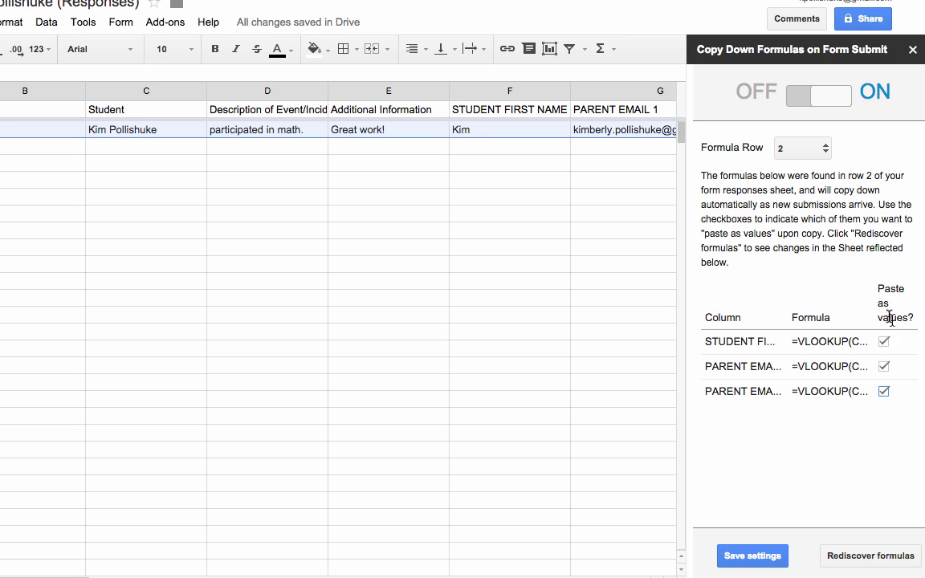
pyautogui.click(761, 556)
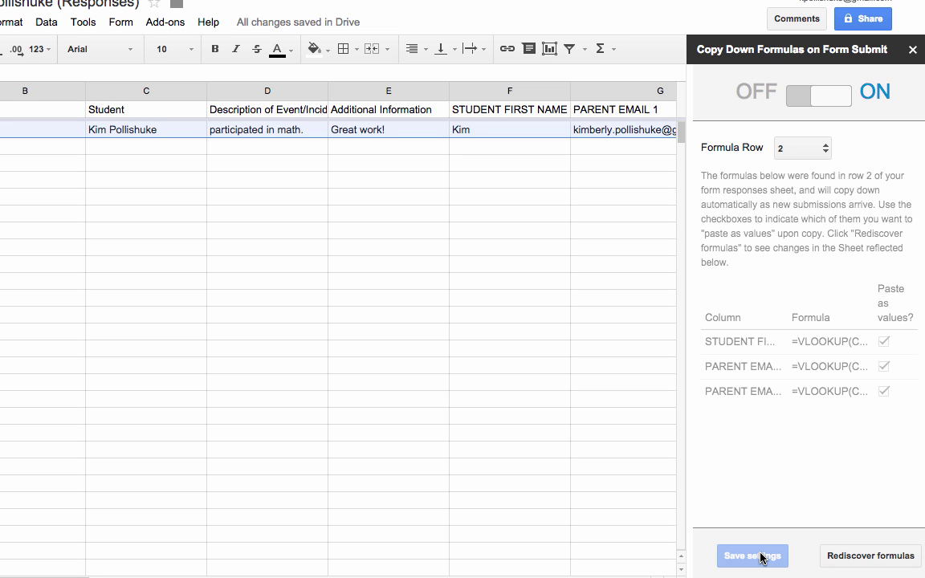
# Close the copyDown settings panel and return to the responses sheet
pyautogui.click(913, 49)
pyautogui.hscroll(5, 486, 230)
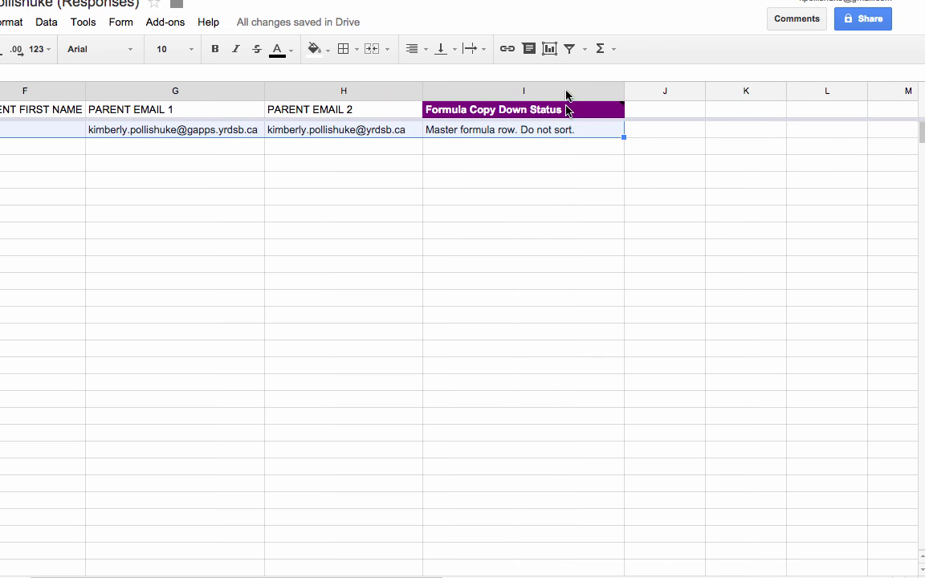
pyautogui.moveTo(488, 114)
pyautogui.hscroll(-3, 407, 225)
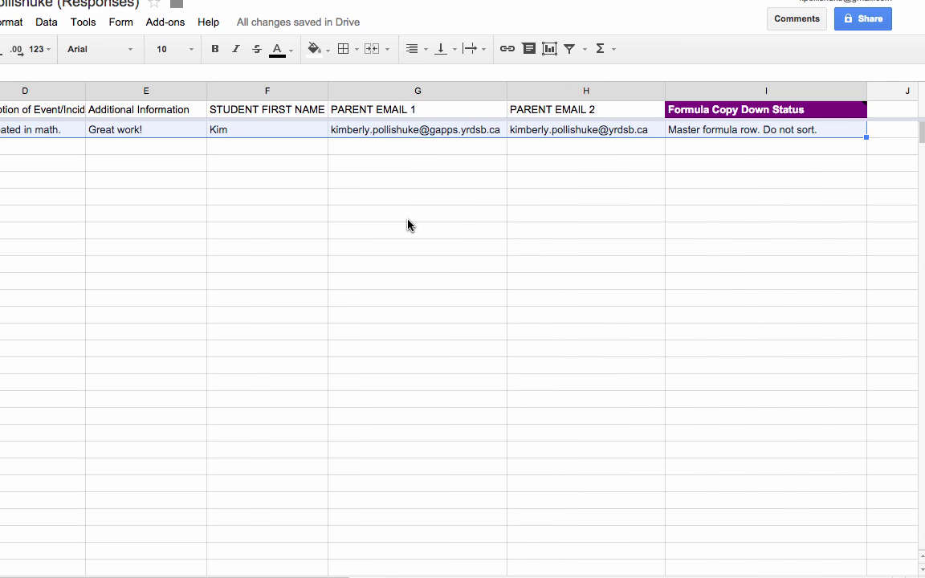
pyautogui.hscroll(1, 406, 225)
# Search the add-on store for formMule to confirm it is installed, then close the store
pyautogui.click(173, 29)
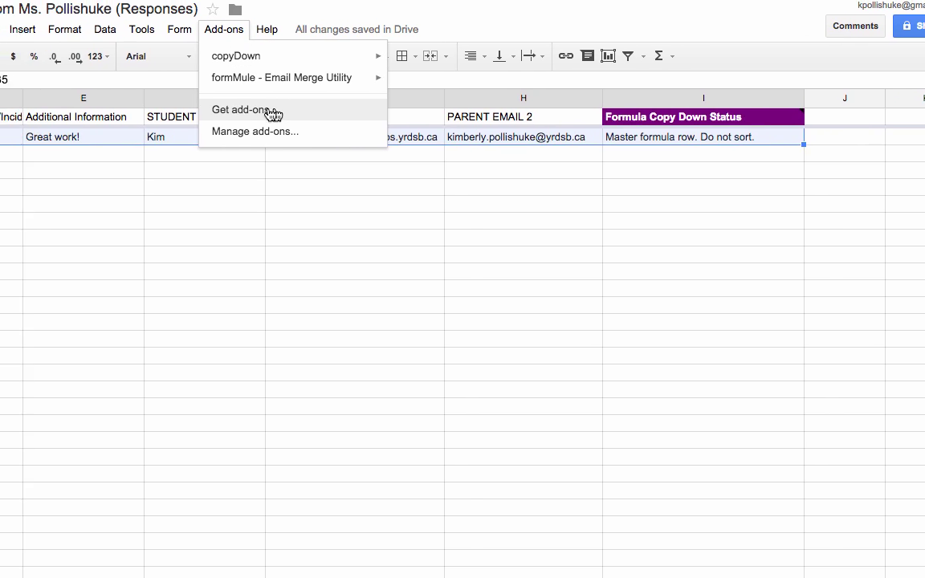
pyautogui.click(305, 114)
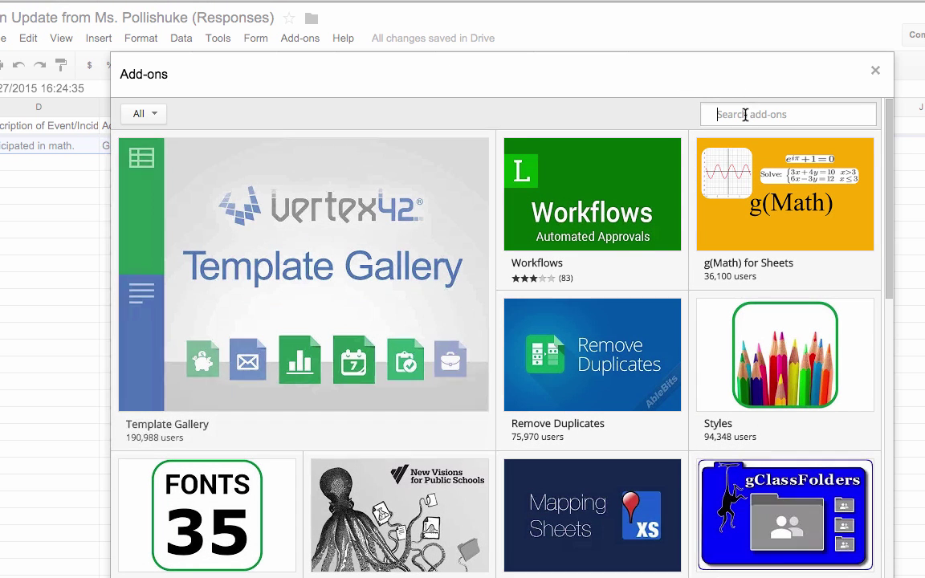
pyautogui.write('formmule')
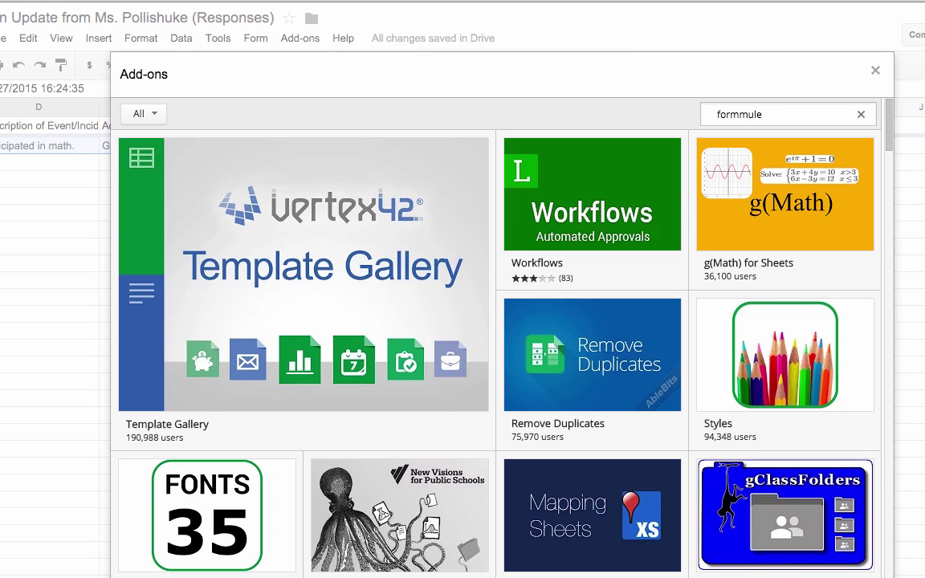
pyautogui.press('Return')
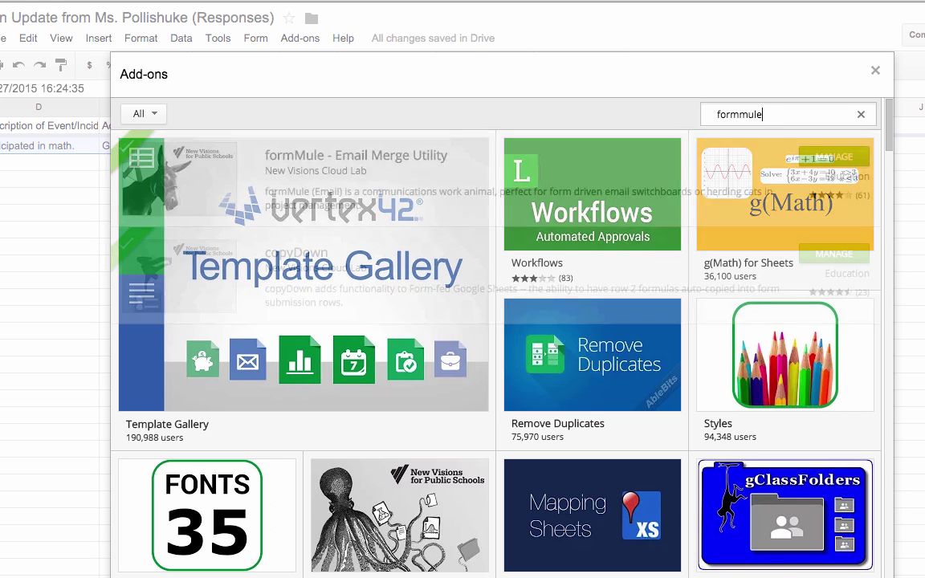
pyautogui.click(877, 74)
# Launch formMule and choose Form Responses 1 as the sheet to merge from
pyautogui.click(304, 38)
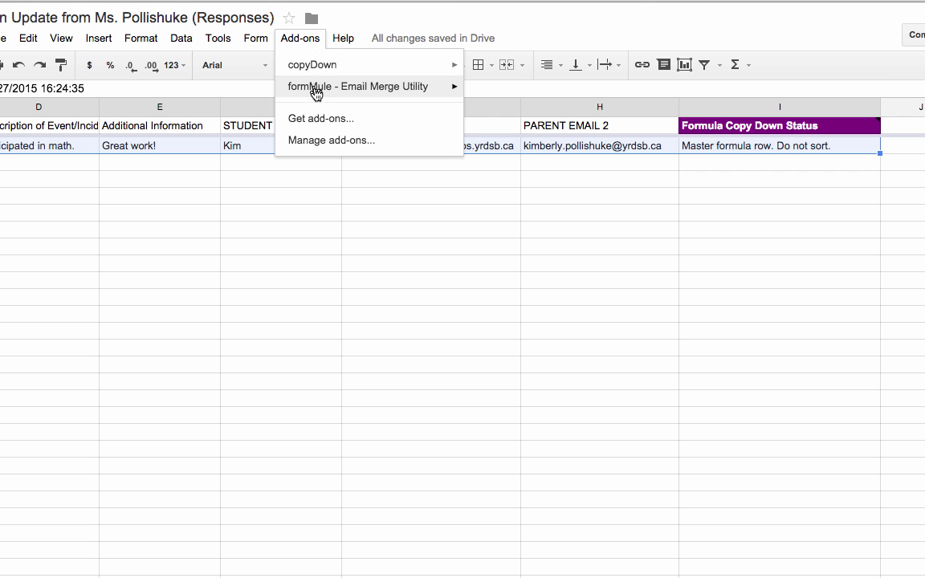
pyautogui.moveTo(361, 93)
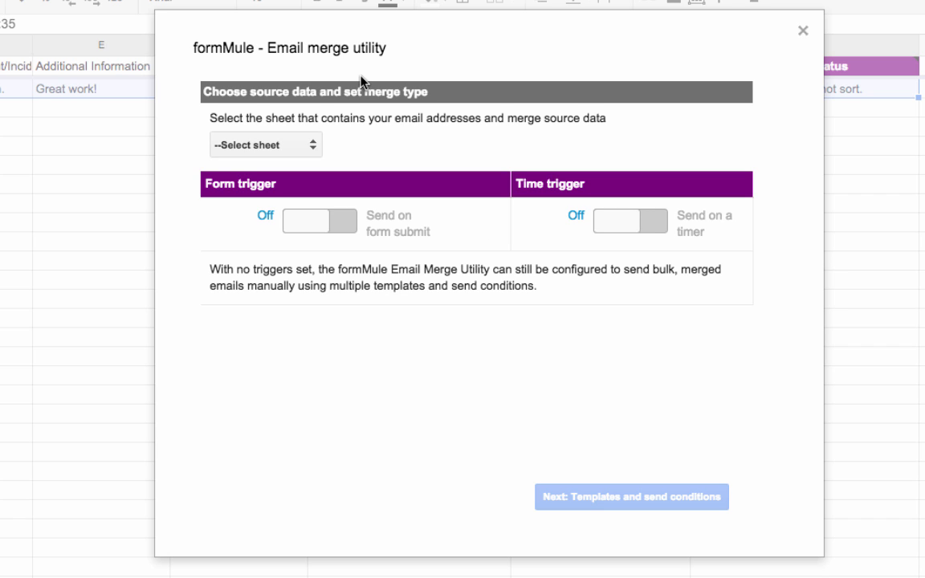
pyautogui.click(308, 146)
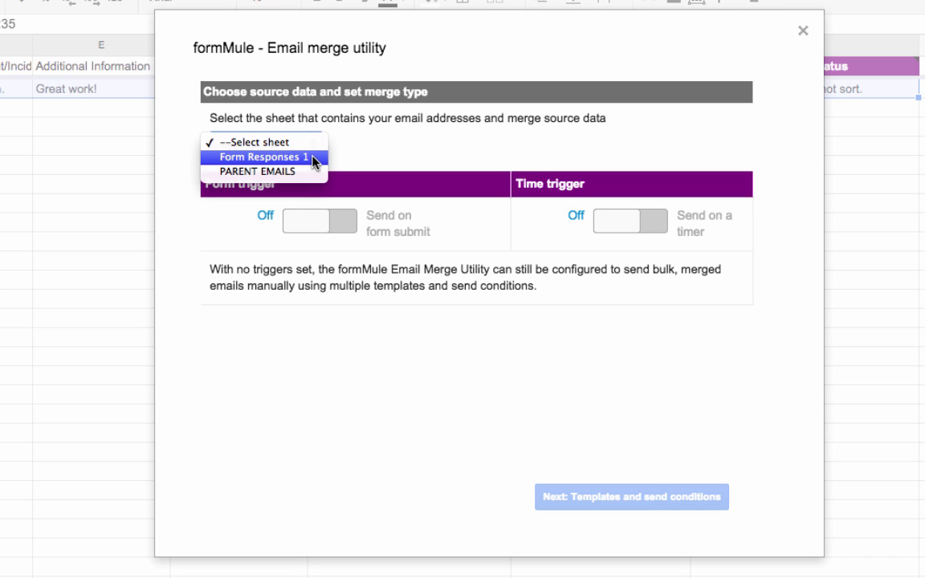
pyautogui.click(313, 158)
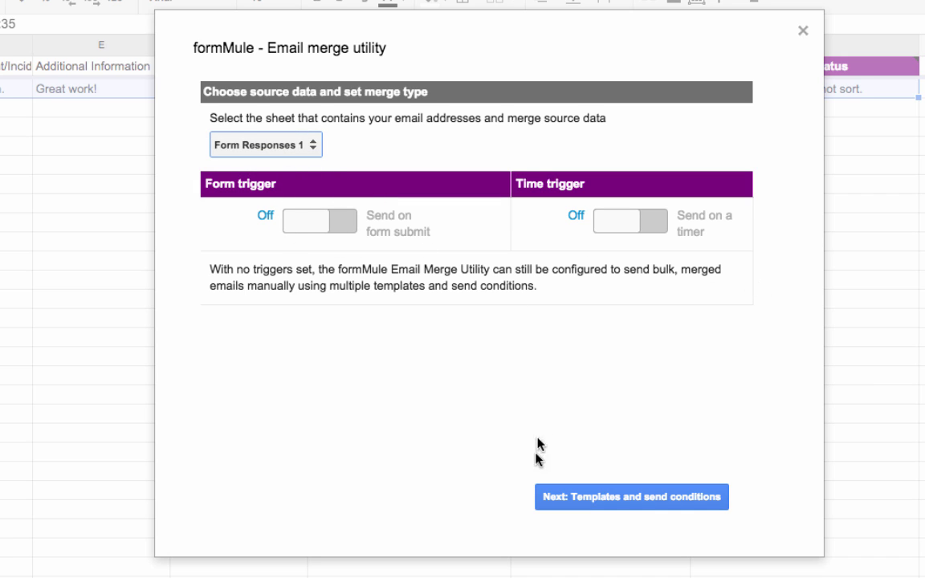
pyautogui.click(611, 497)
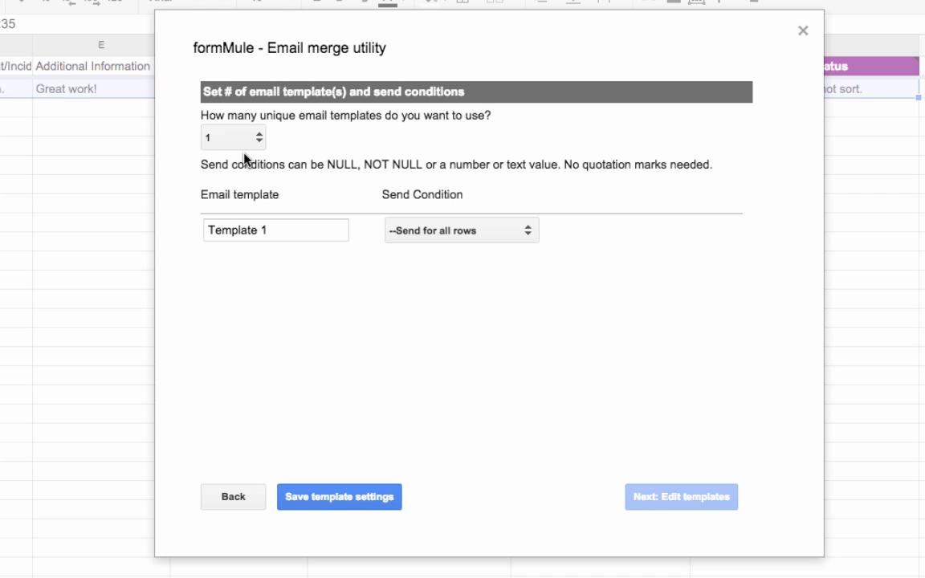
# Rename Template 1 to 'Update from' plus the teacher's name and save the template settings
pyautogui.moveTo(277, 230); pyautogui.dragTo(178, 228)
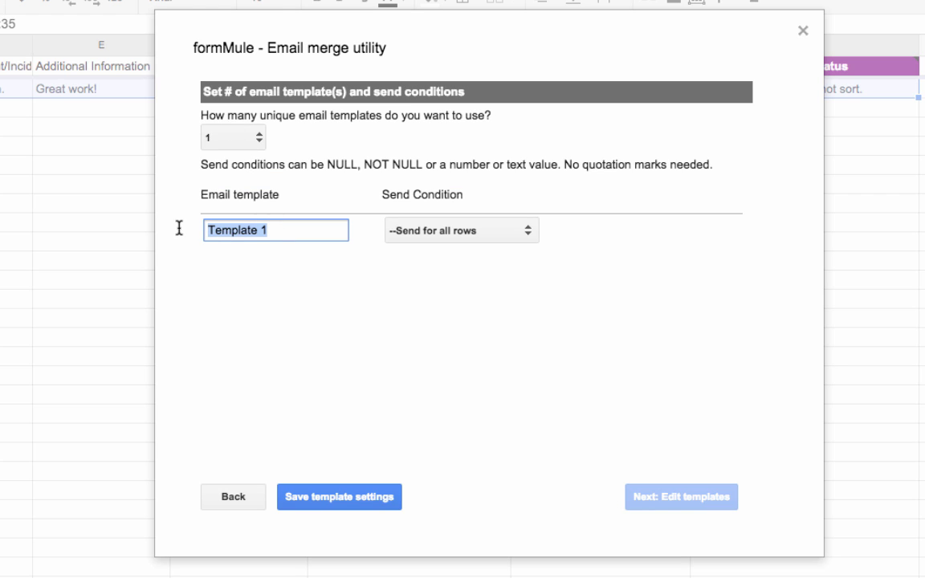
pyautogui.write('Upda')
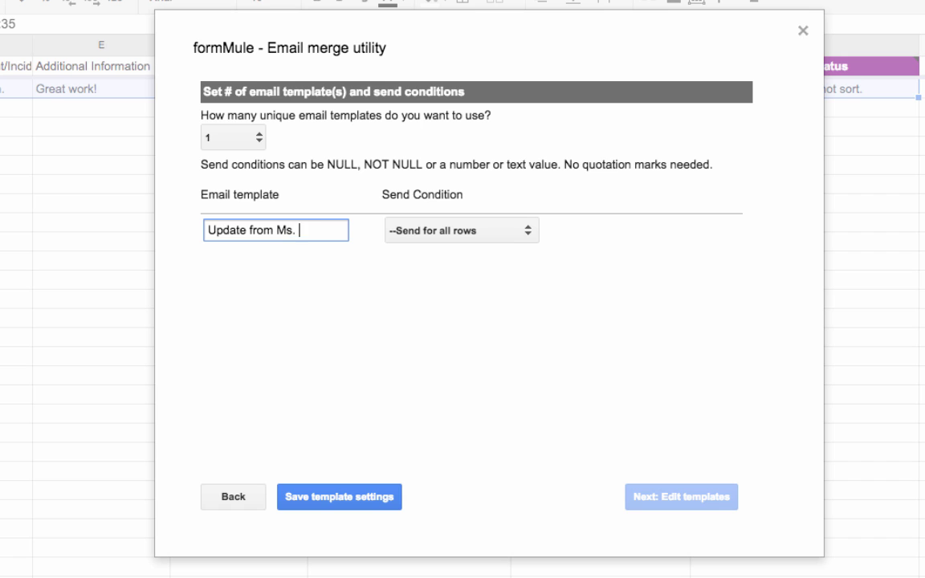
pyautogui.write('te from Ms. Pollishuke')
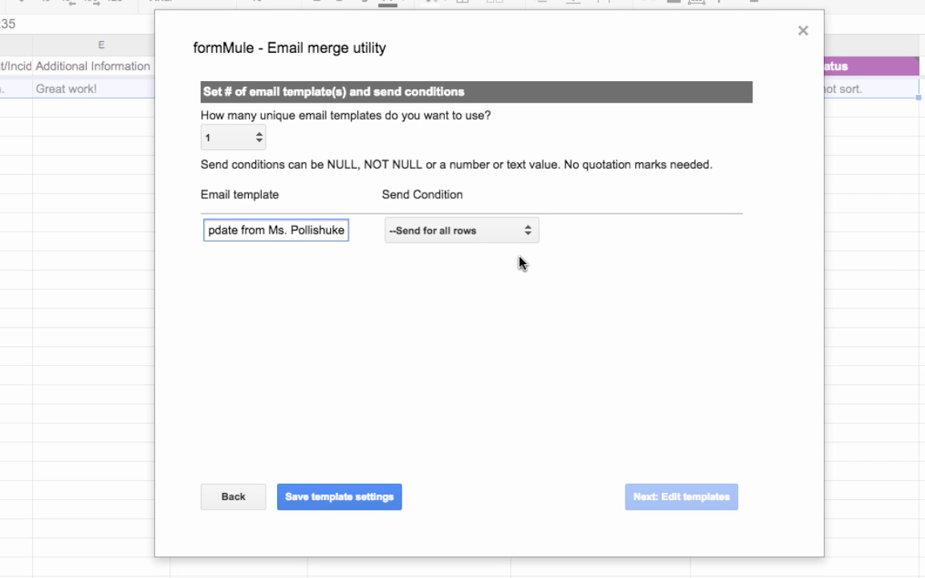
pyautogui.click(341, 497)
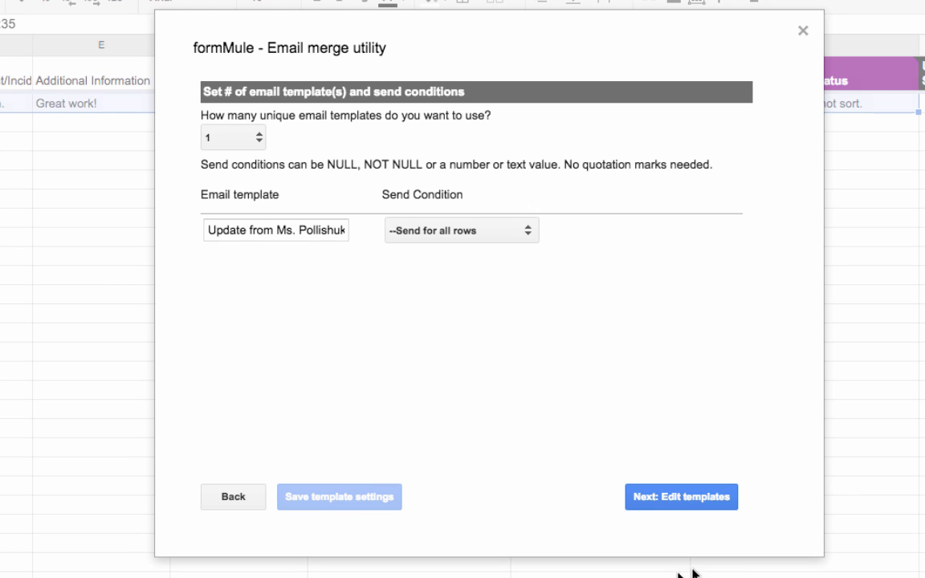
# Address the template's To field to the PARENT EMAIL 1 and PARENT EMAIL 2 tags, comma-separated
pyautogui.click(681, 498)
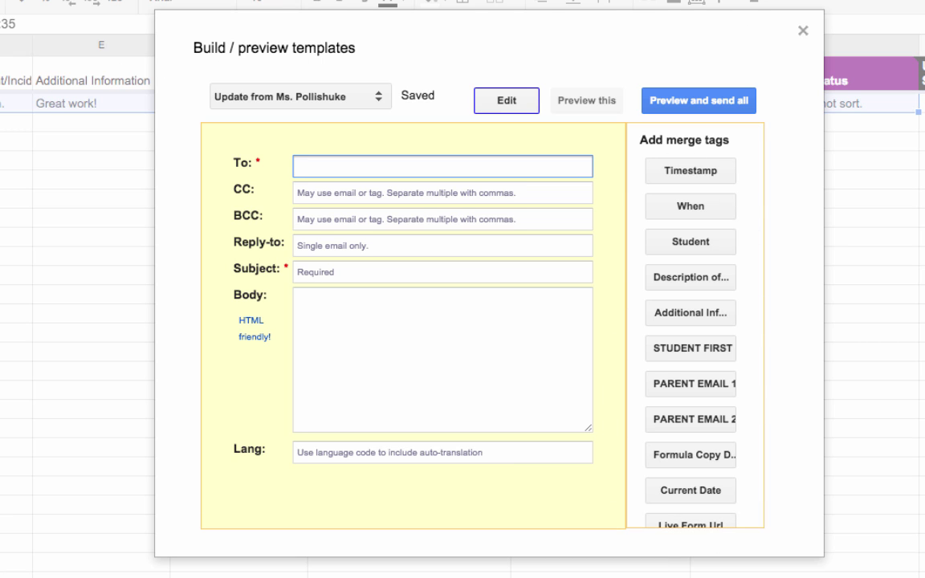
pyautogui.click(710, 423)
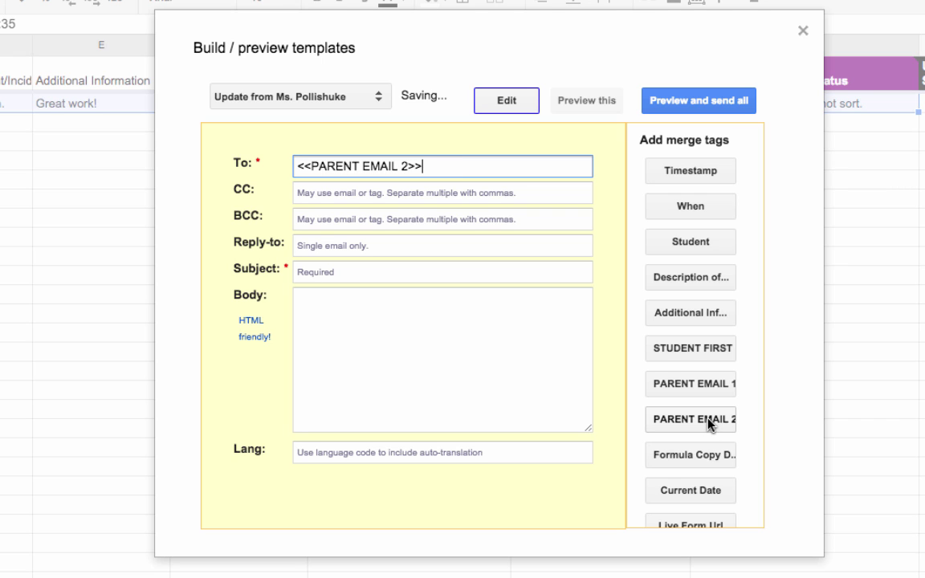
pyautogui.click(666, 384)
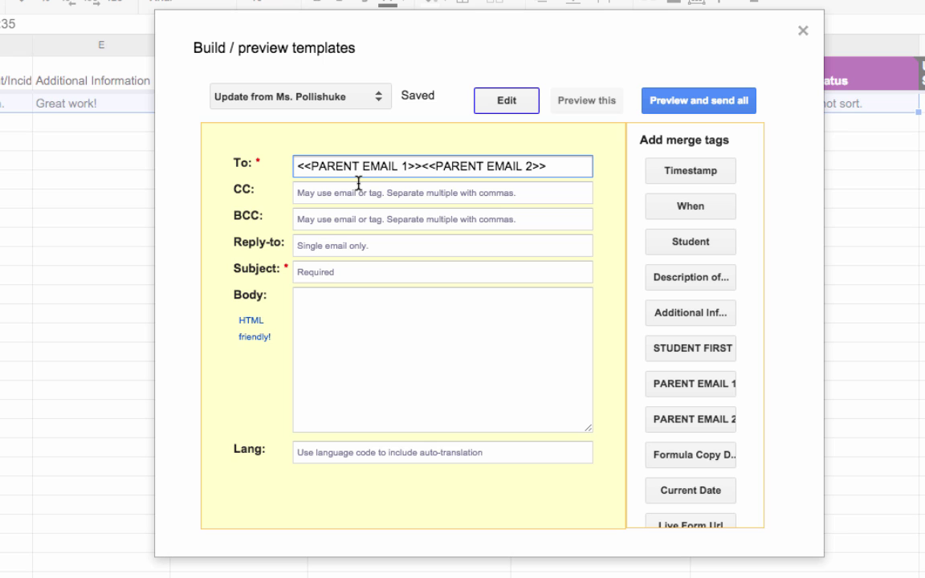
pyautogui.write(',')
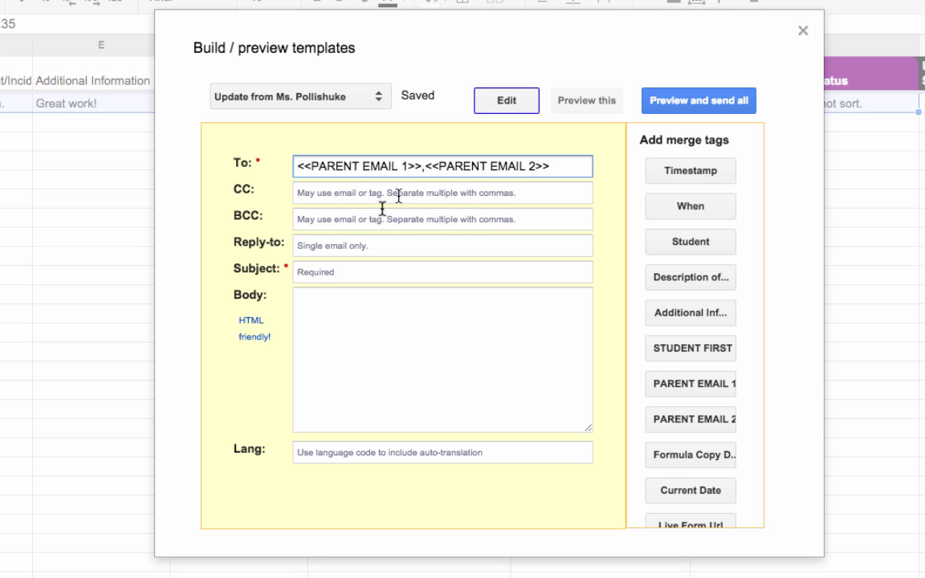
# Paste the subject line and end it with a complete <<STUDENT FIRST NAME>> tag
pyautogui.click(318, 274)
pyautogui.write('An update from Ms. Pollishuke about')
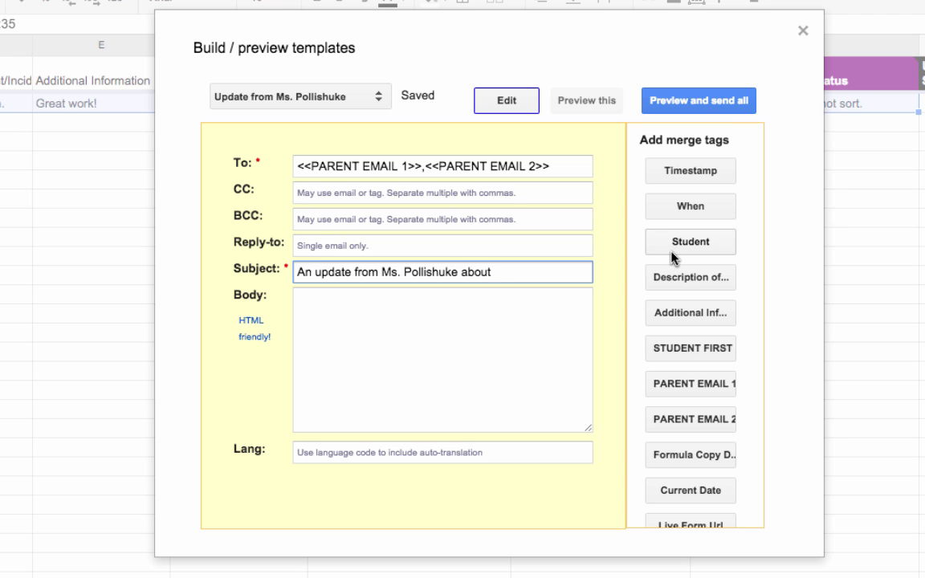
pyautogui.click(687, 351)
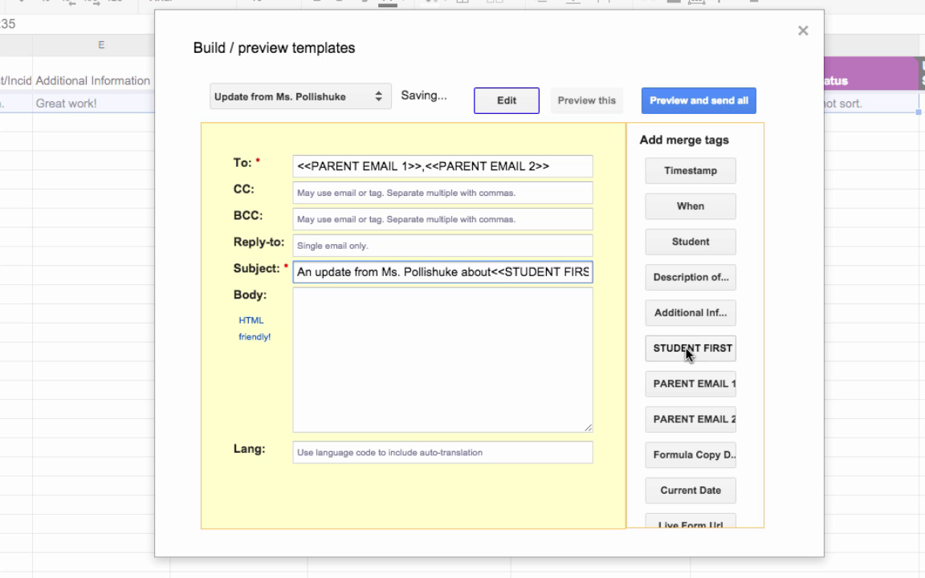
pyautogui.click(493, 273)
pyautogui.press('End')
pyautogui.press('Left')
pyautogui.press('Left')
pyautogui.write('NAME')
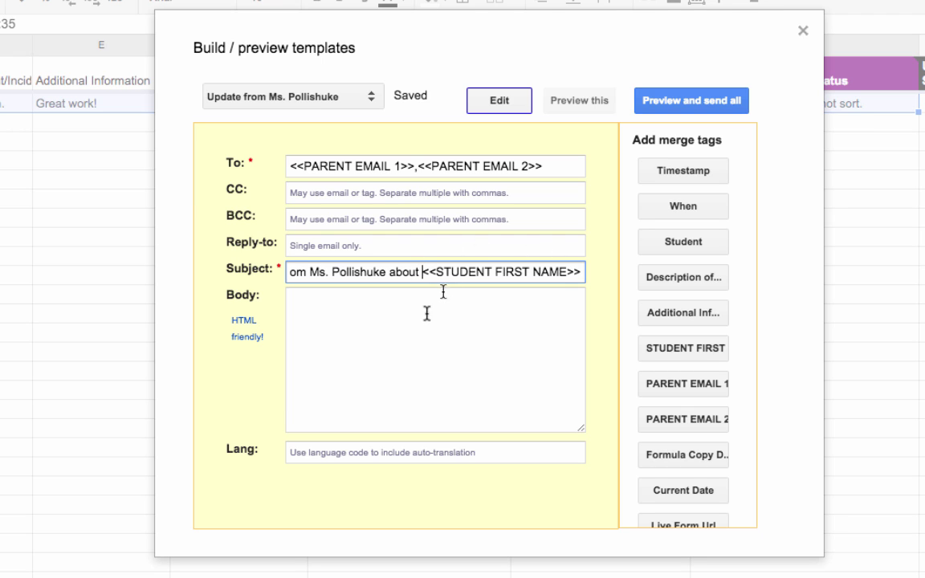
# Write the body greeting 'To the parent or guardian of' followed by the <<STUDENT FIRST NAME>> tag
pyautogui.click(404, 363)
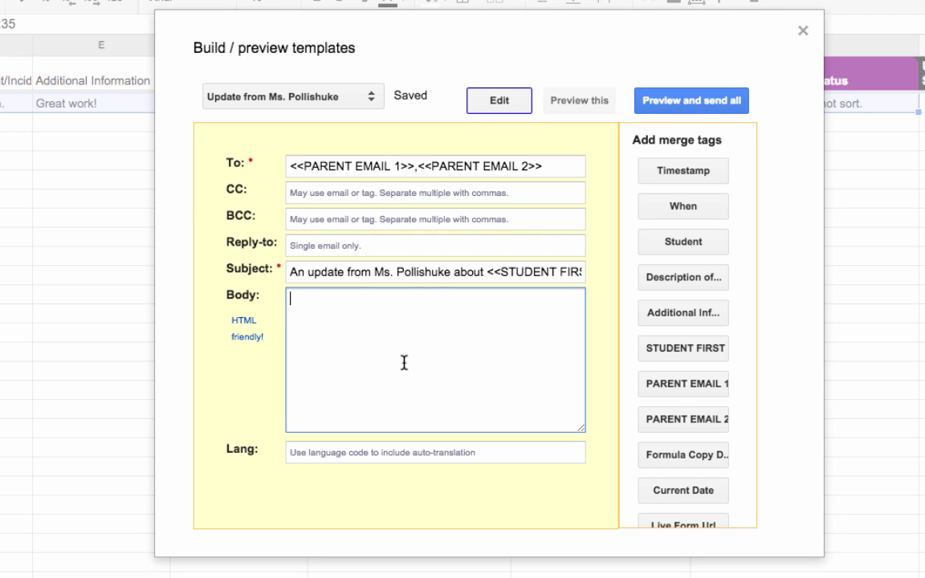
pyautogui.write('To the parent or guardian of')
pyautogui.click(707, 351)
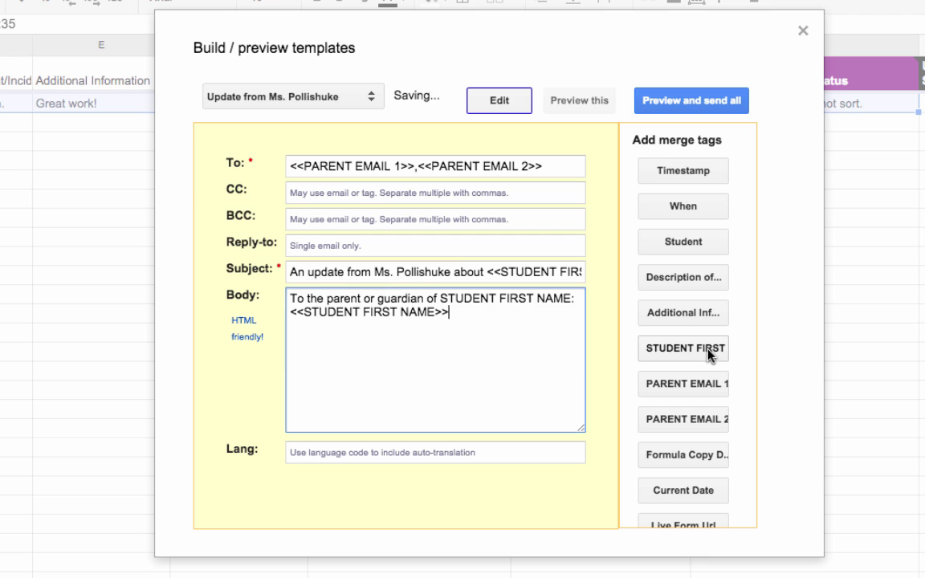
pyautogui.moveTo(441, 299); pyautogui.dragTo(575, 298)
pyautogui.press('BackSpace')
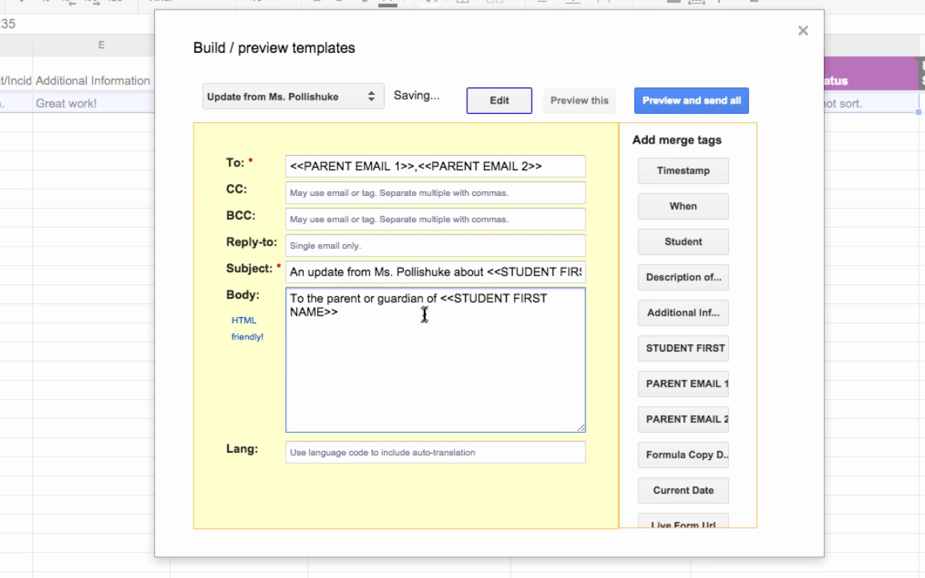
pyautogui.press('Return')
pyautogui.press('Return')
# Add the When, STUDENT FIRST NAME and Description of Event/Incident tags, deleting their extra labels
pyautogui.click(701, 210)
pyautogui.moveTo(324, 339); pyautogui.dragTo(253, 347)
pyautogui.press('BackSpace')
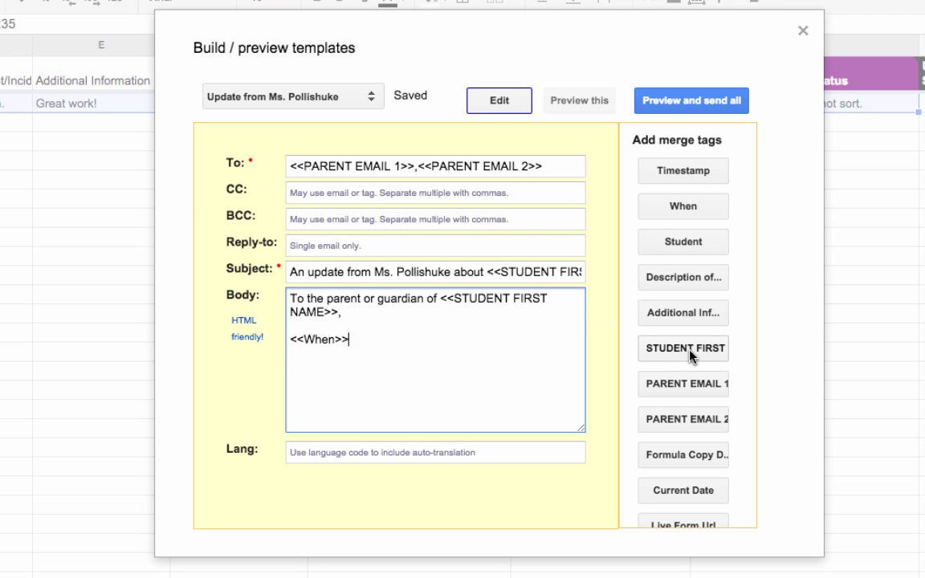
pyautogui.click(632, 351)
pyautogui.moveTo(348, 339); pyautogui.dragTo(492, 336)
pyautogui.press('BackSpace')
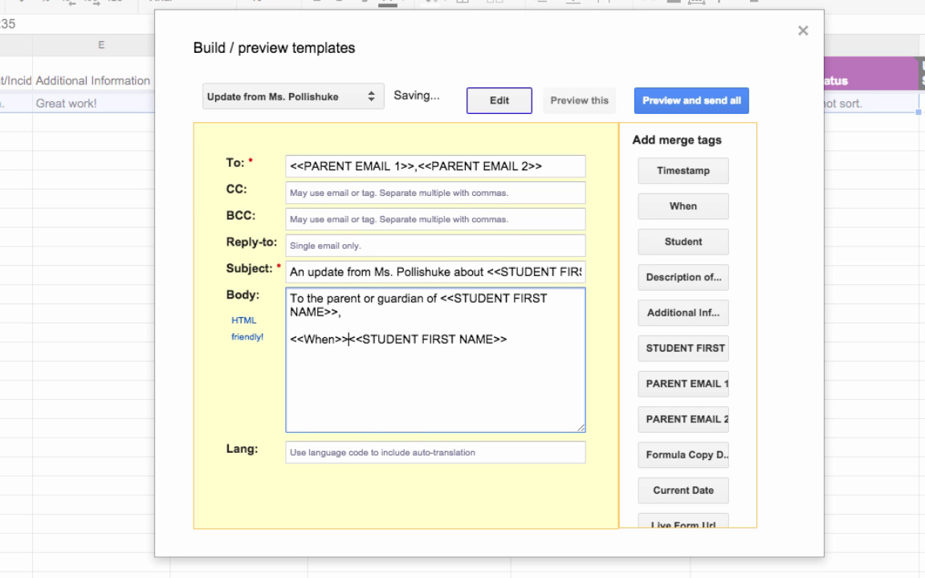
pyautogui.click(523, 332)
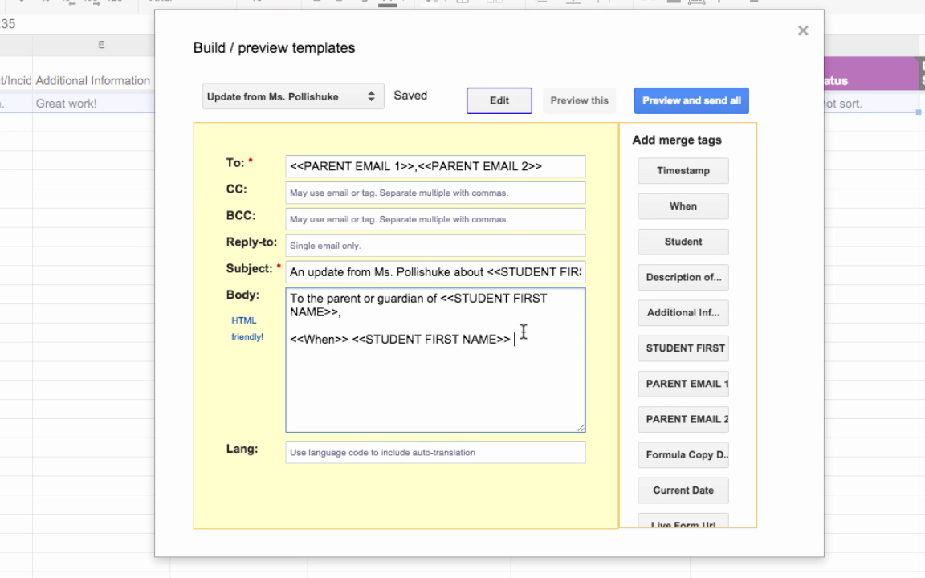
pyautogui.click(643, 277)
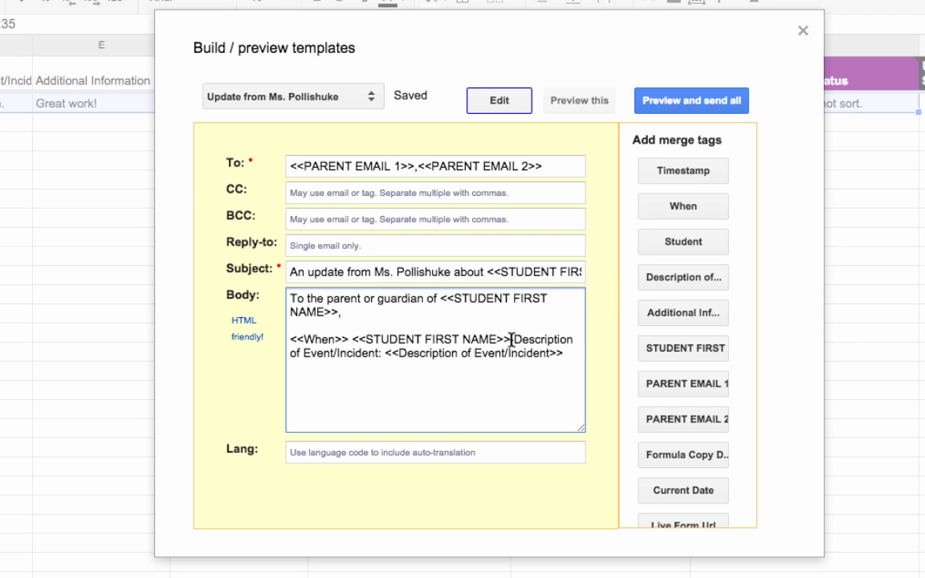
pyautogui.moveTo(511, 341); pyautogui.dragTo(384, 354)
pyautogui.press('Return')
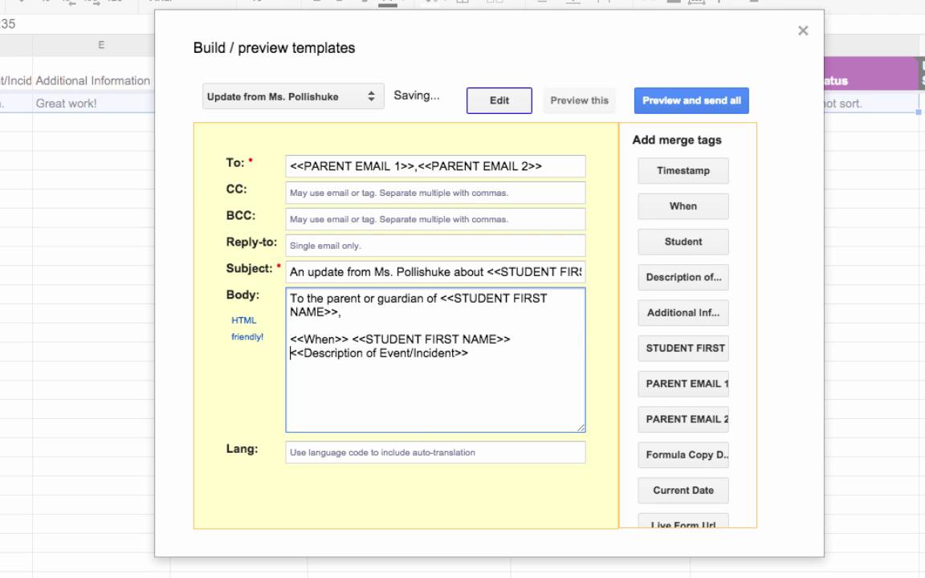
pyautogui.press('BackSpace')
pyautogui.press('BackSpace')
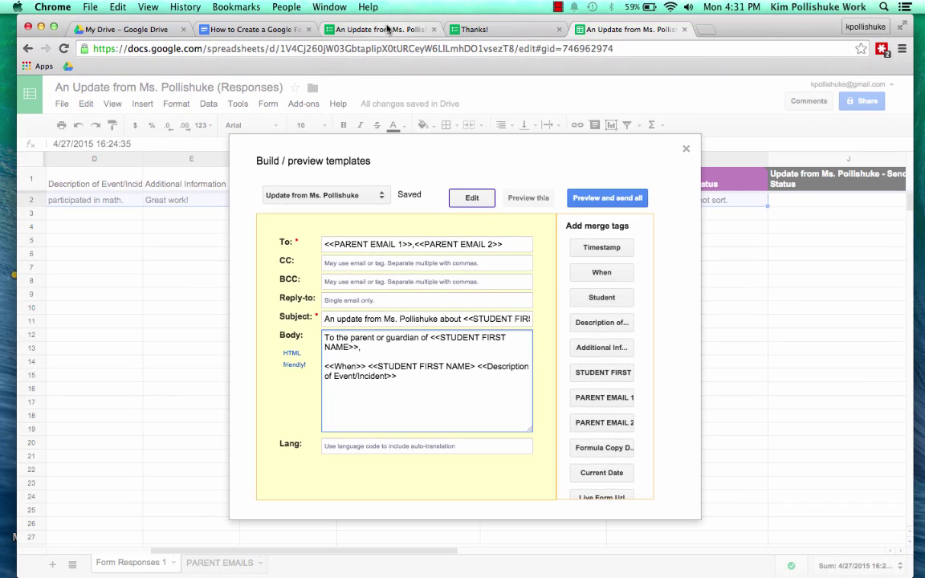
# Check the form's When, Student and Description questions, then return to the template builder
pyautogui.click(386, 29)
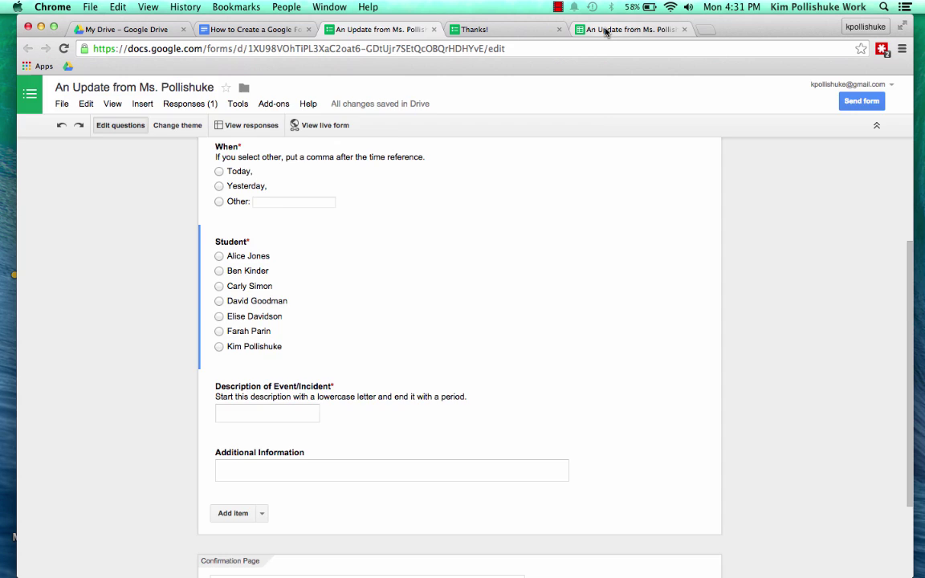
pyautogui.click(606, 30)
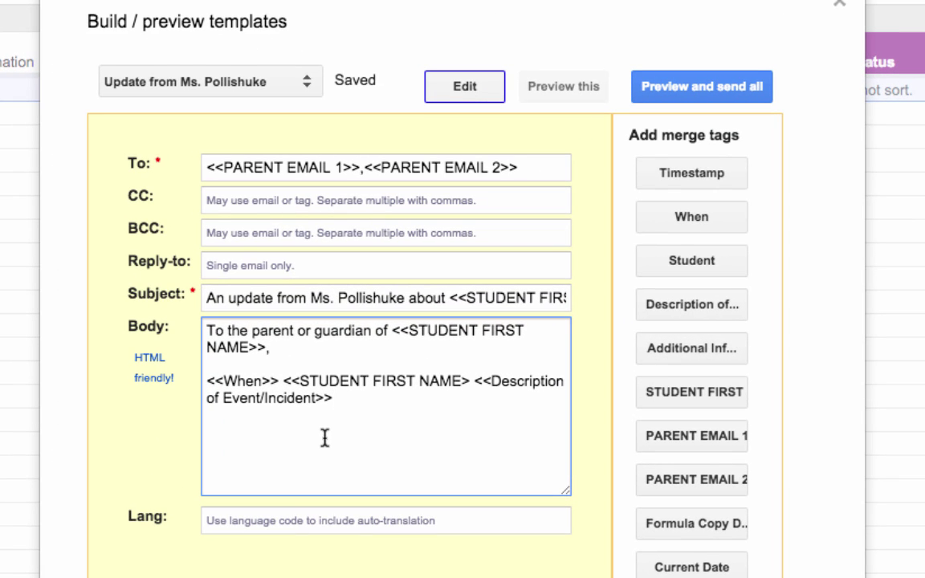
# Add the Additional Information tag without its label, then paste the do-not-reply line and thank-you sign-off
pyautogui.press('Return')
pyautogui.press('Return')
pyautogui.click(727, 363)
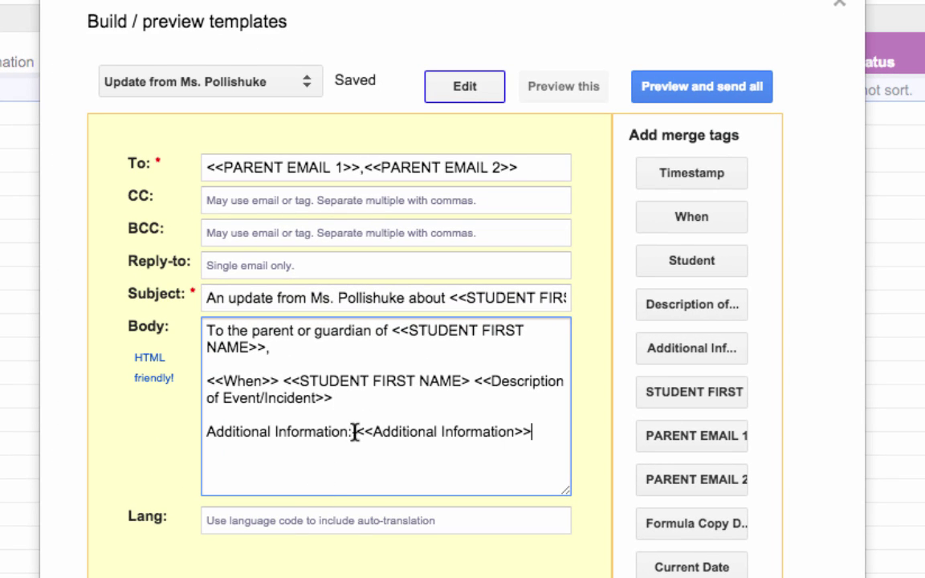
pyautogui.moveTo(355, 431); pyautogui.dragTo(145, 432)
pyautogui.press('BackSpace')
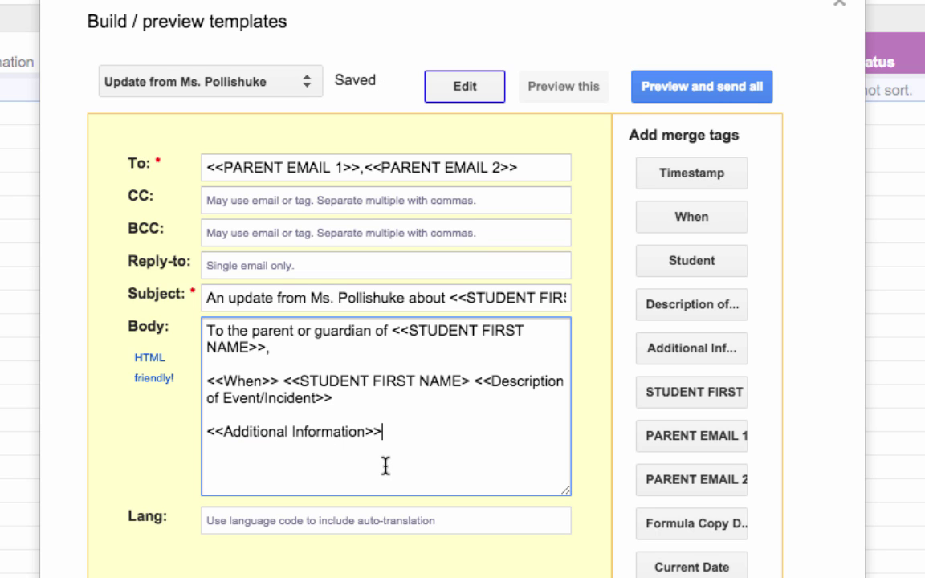
pyautogui.press('Return')
pyautogui.press('Return')
pyautogui.write('Please do not reply to this email.')
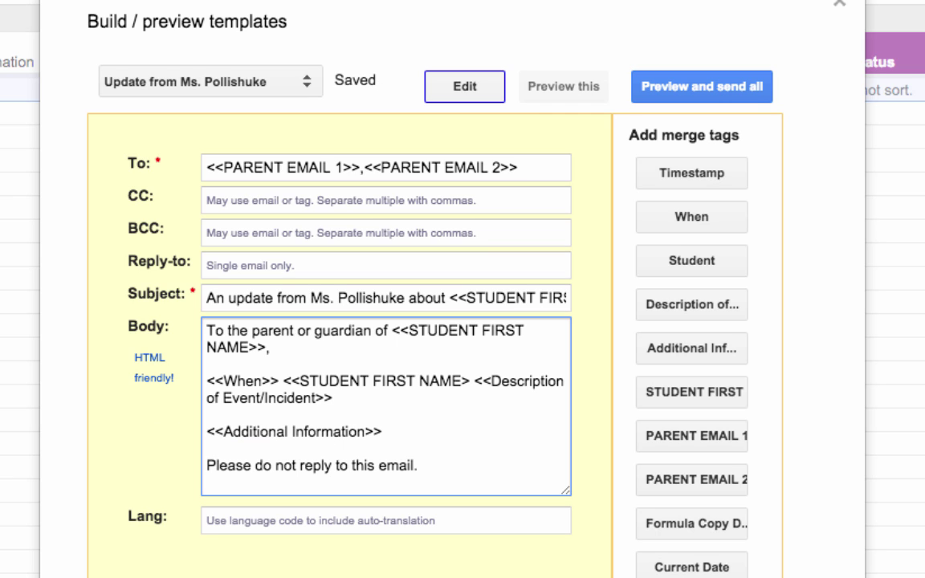
pyautogui.press('Return')
pyautogui.press('Return')
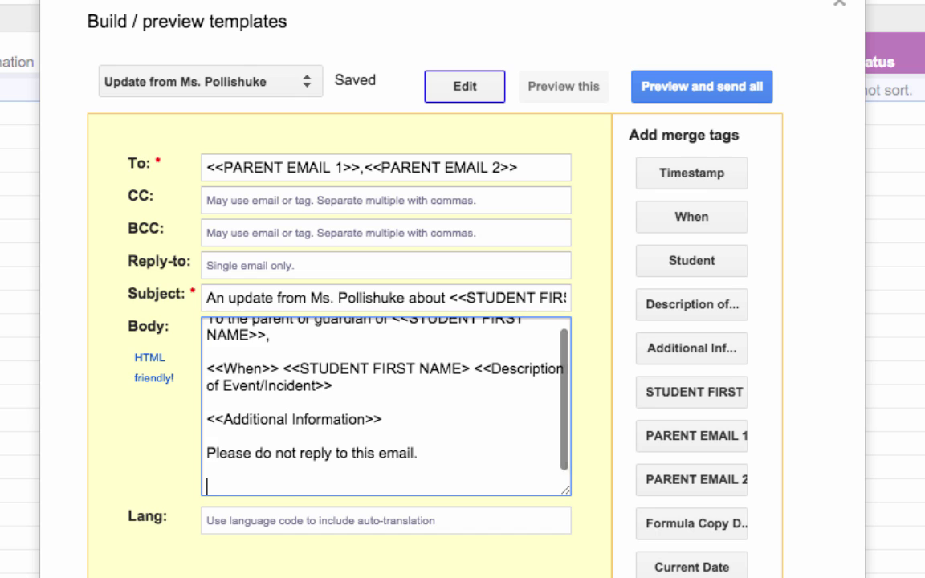
pyautogui.write('Thank you, Ms. Pollishuke')
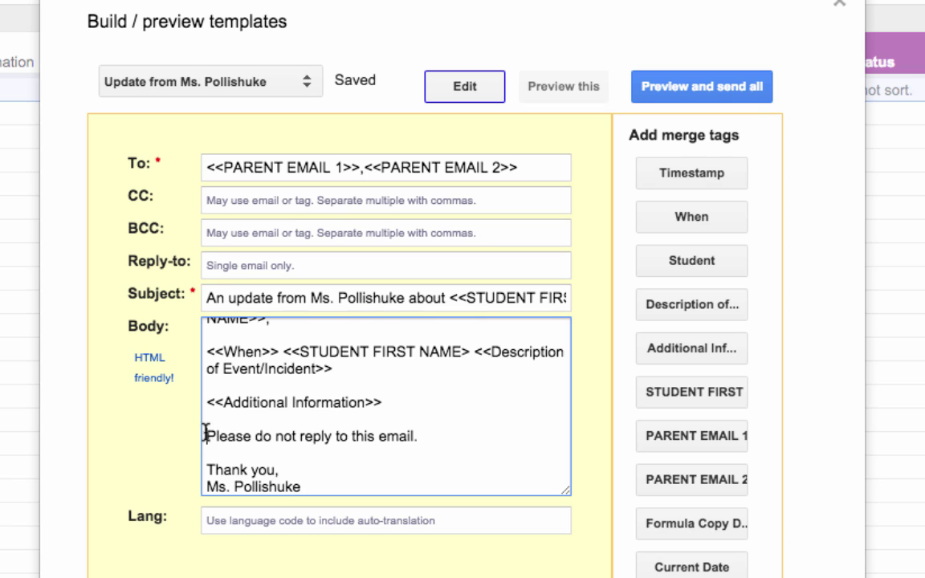
# Wrap the do-not-reply line in <i></i> to italicize it
pyautogui.click(206, 435)
pyautogui.scroll(1, 206, 434)
pyautogui.write('<i>')
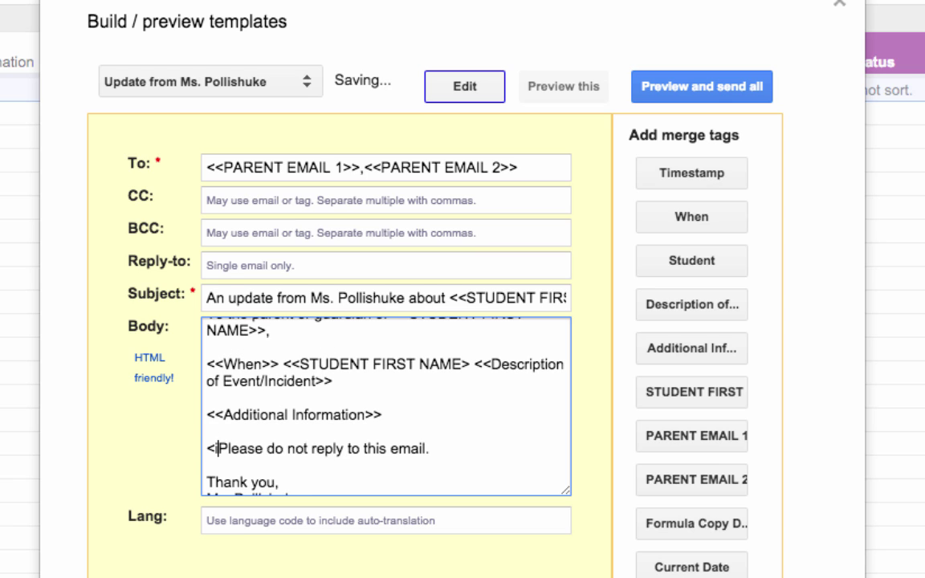
pyautogui.click(450, 447)
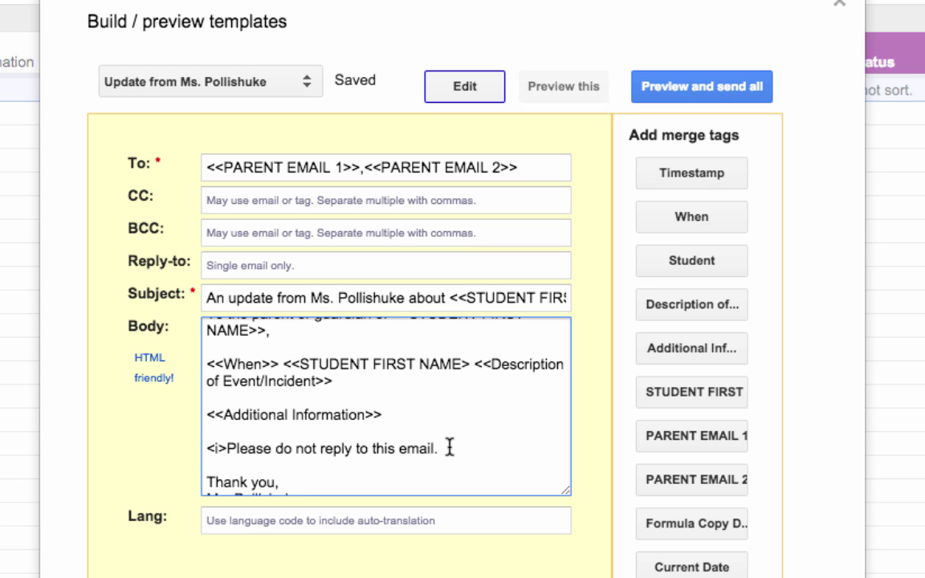
pyautogui.write('</i>')
pyautogui.scroll(-2, 514, 450)
pyautogui.scroll(2, 511, 445)
pyautogui.scroll(-2, 510, 444)
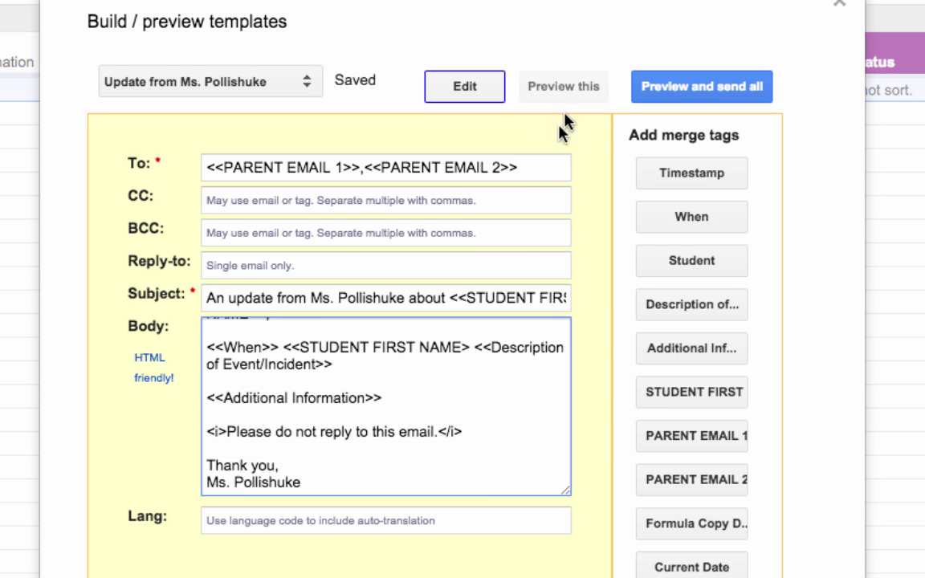
# Move the description tag onto its own line after <<STUDENT FIRST NAME>>, checking the merged preview
pyautogui.click(572, 88)
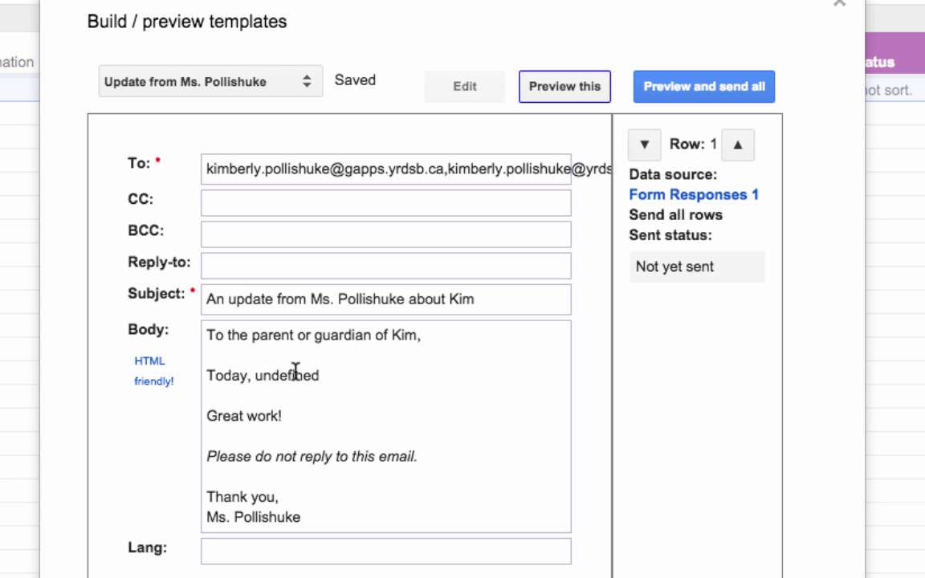
pyautogui.click(463, 87)
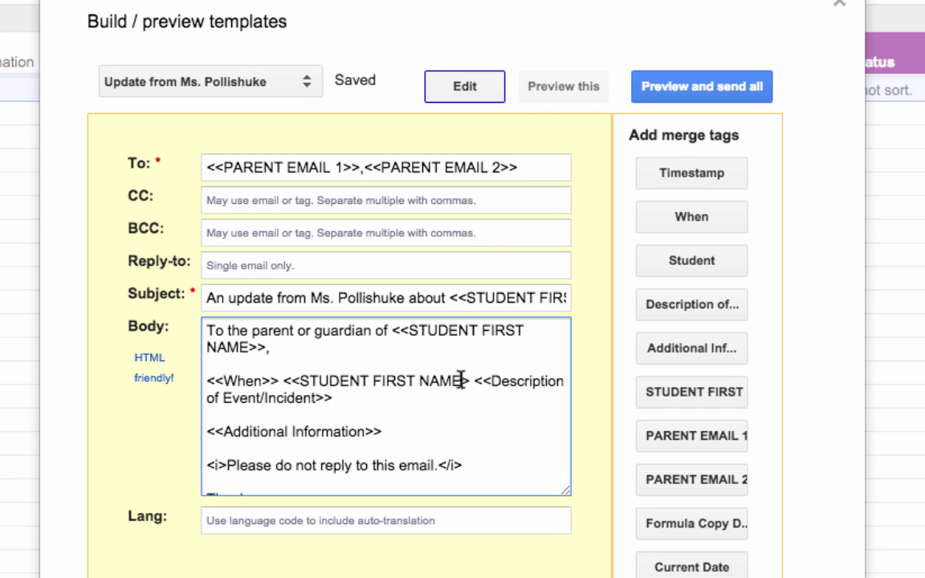
pyautogui.click(562, 90)
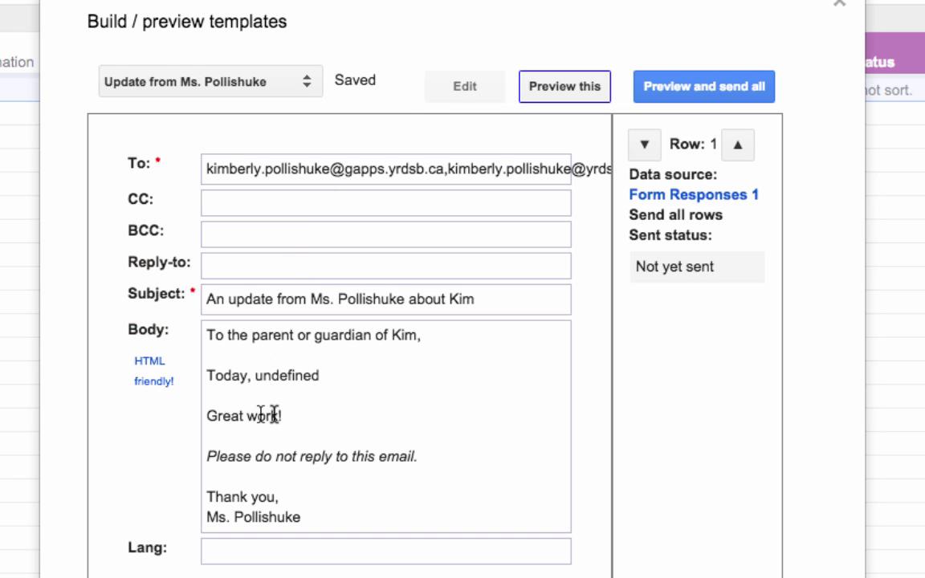
pyautogui.click(460, 87)
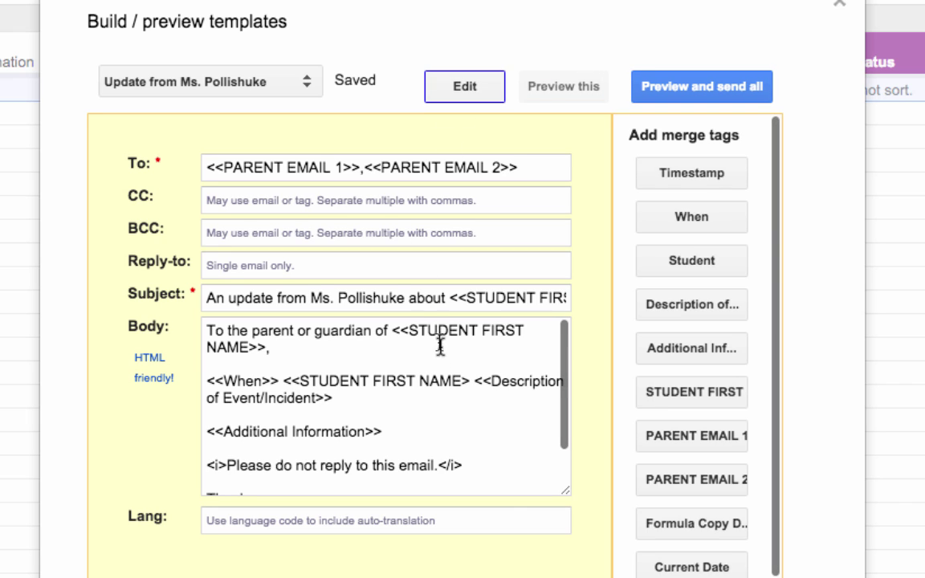
pyautogui.rightClick(462, 380)
pyautogui.click(466, 380)
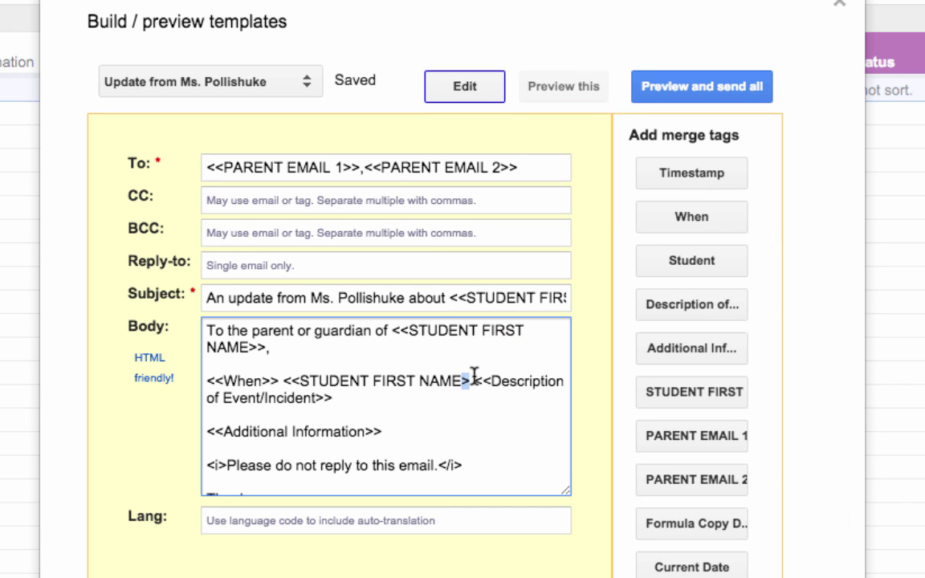
pyautogui.press('Return')
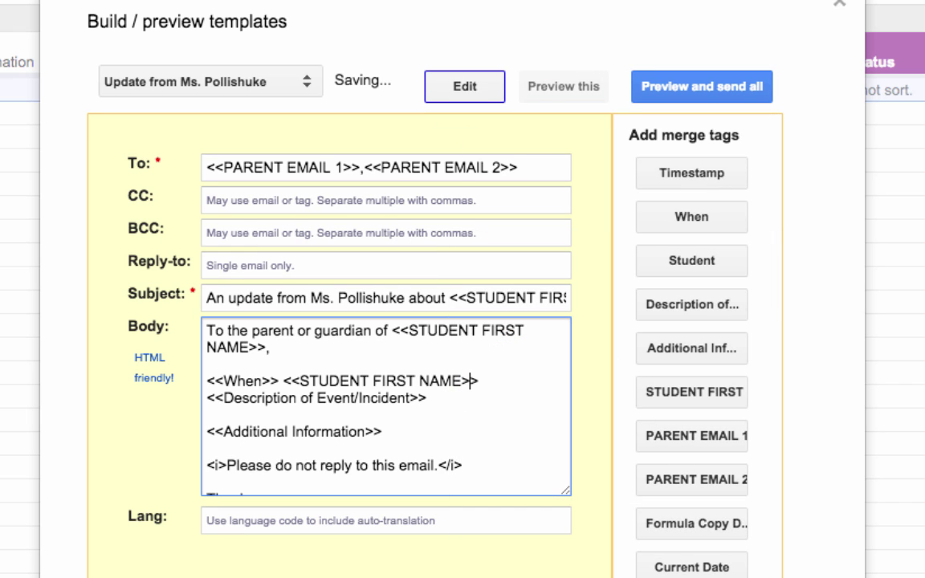
pyautogui.click(564, 88)
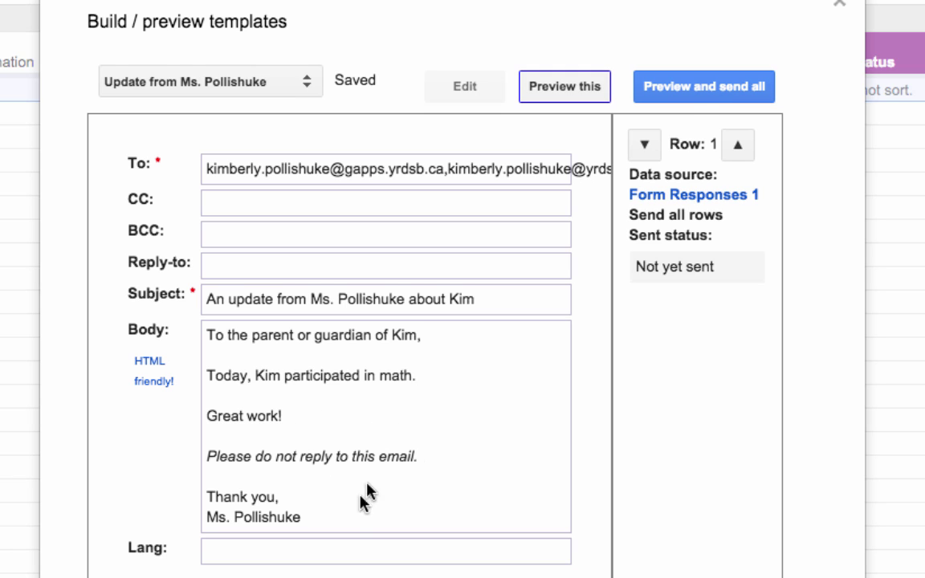
# Review all merged emails and send the parent update now
pyautogui.click(703, 90)
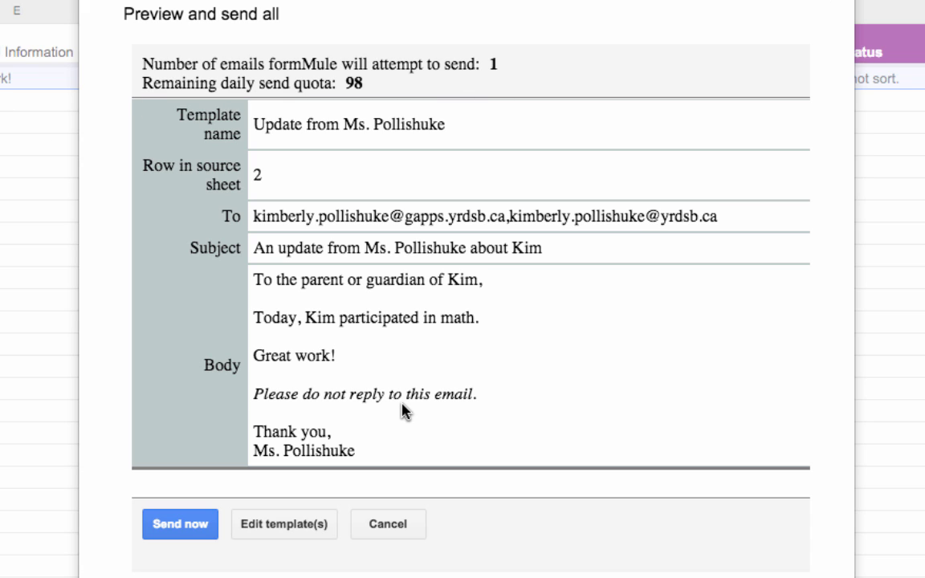
pyautogui.click(182, 524)
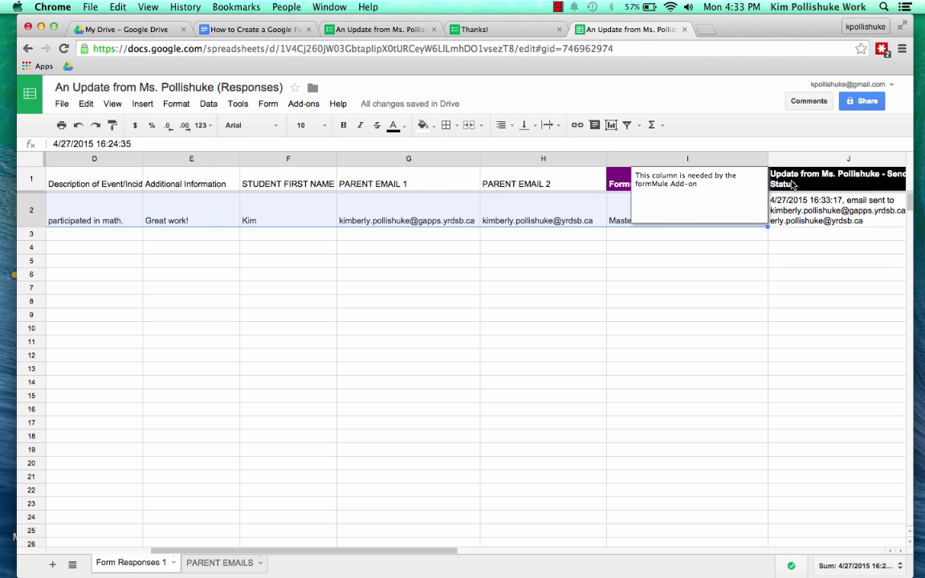
pyautogui.hscroll(2, 792, 185)
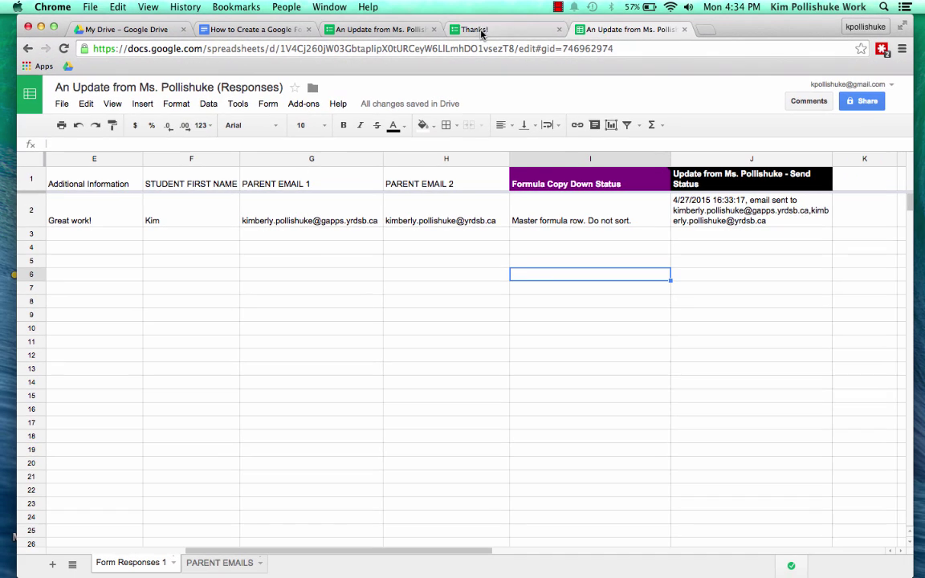
# Submit another response for the student: 'left her homework in her locker.' plus the pasted additional information
pyautogui.click(484, 31)
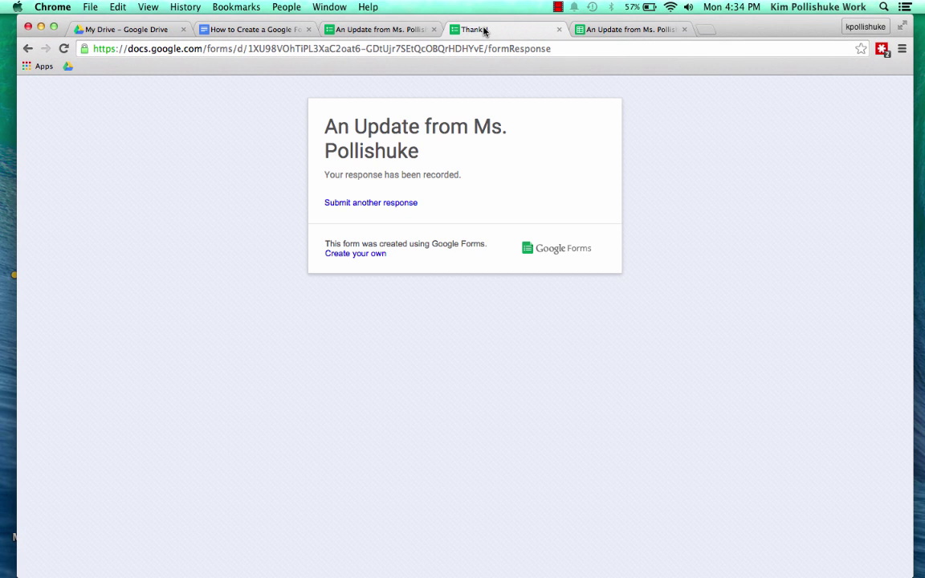
pyautogui.click(378, 202)
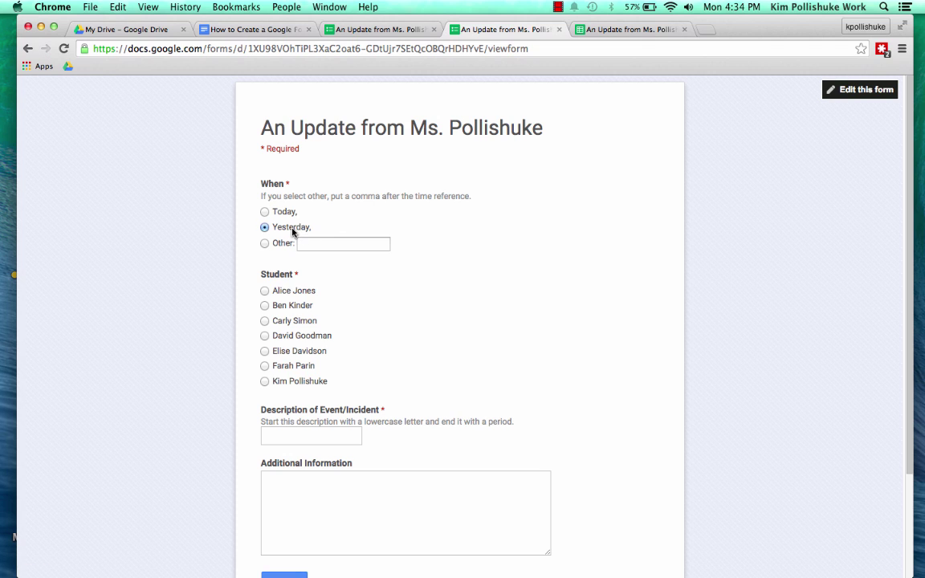
pyautogui.click(298, 387)
pyautogui.click(305, 437)
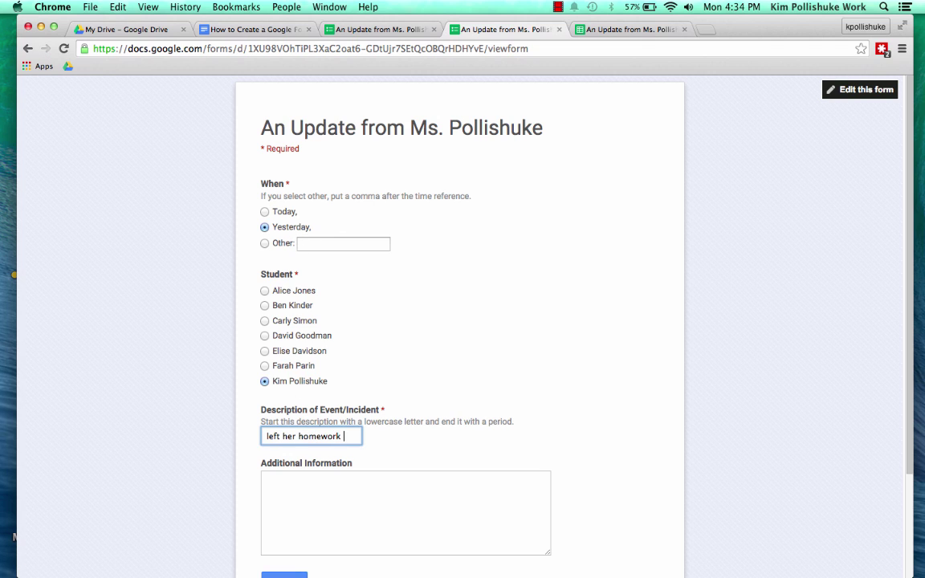
pyautogui.write('left her homework in her locker.')
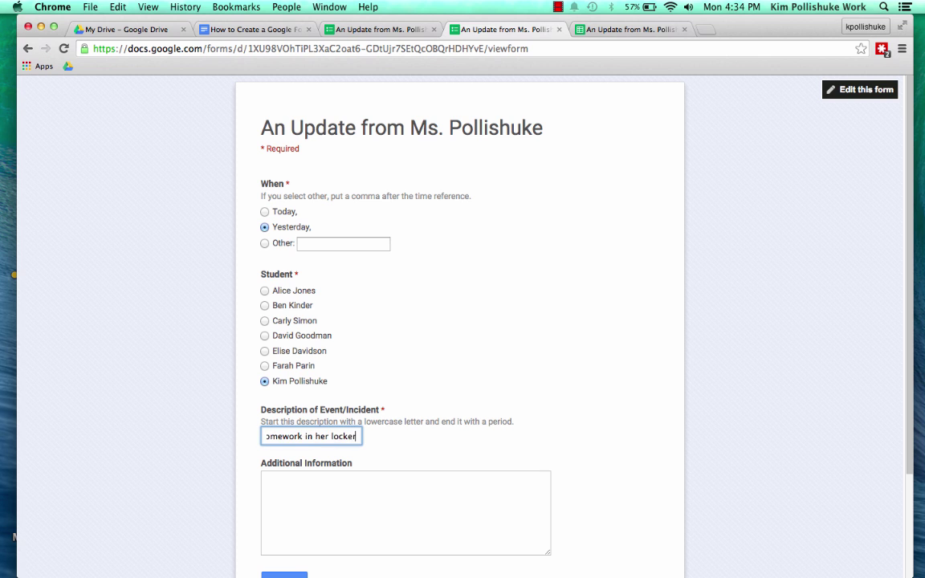
pyautogui.click(312, 505)
pyautogui.write('She must remember to bring her notes to class.')
pyautogui.scroll(-2, 443, 503)
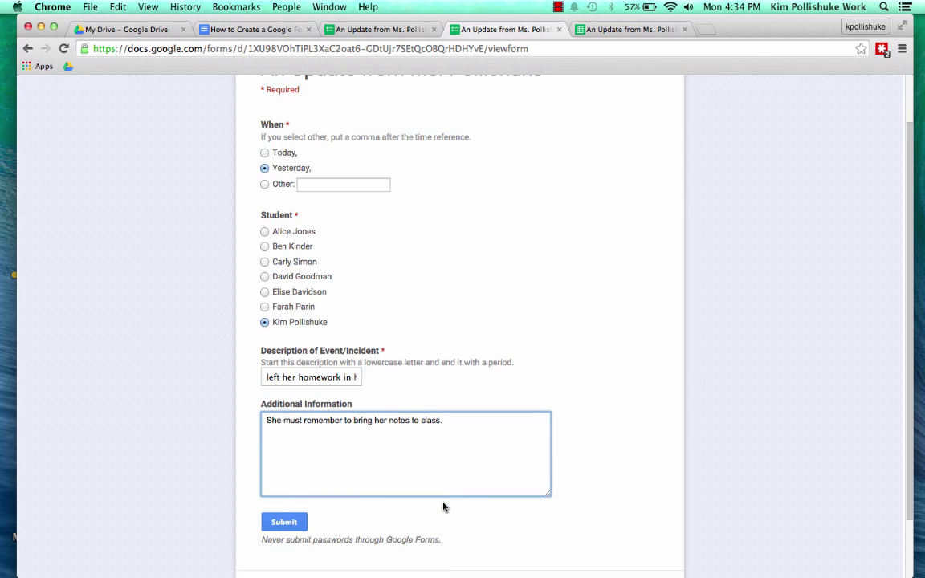
pyautogui.click(283, 520)
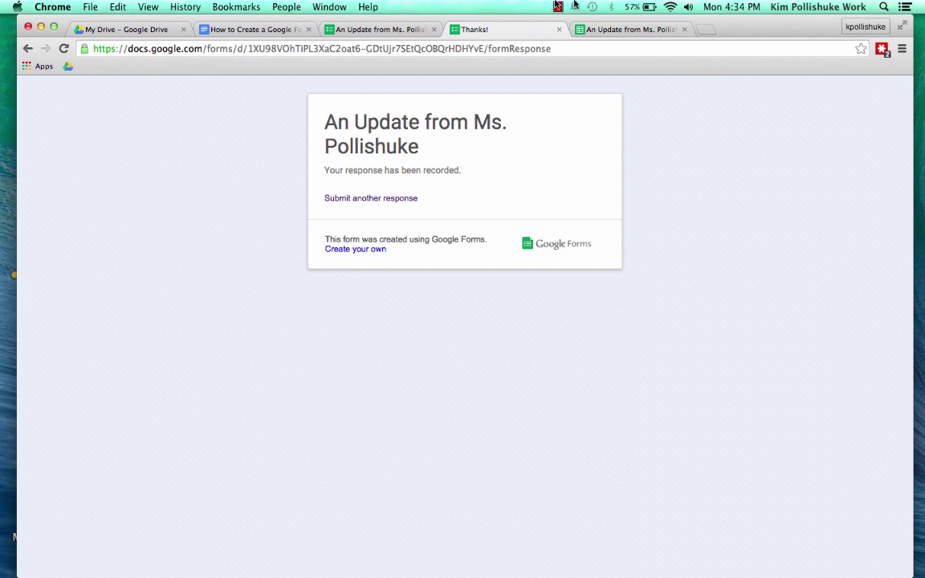
pyautogui.click(612, 32)
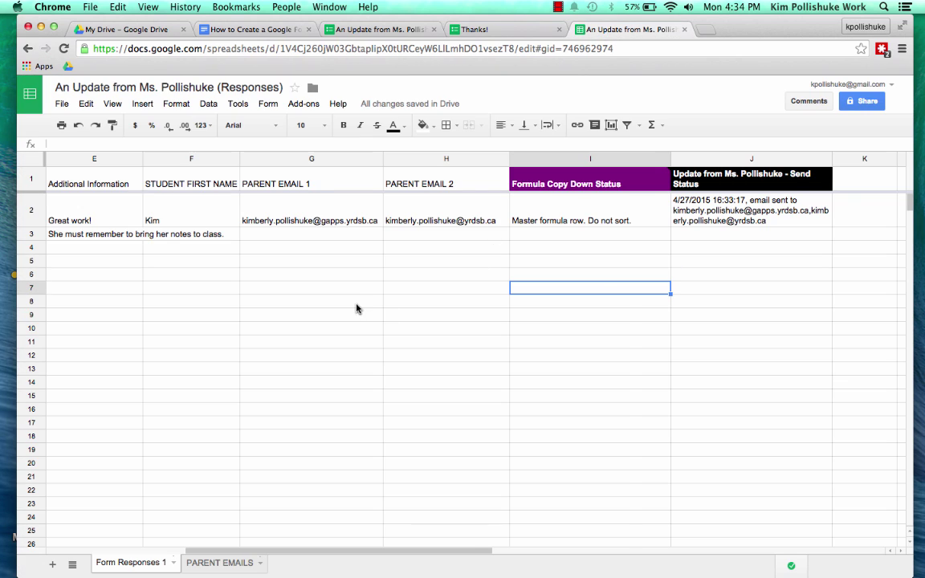
pyautogui.hscroll(-5, 355, 308)
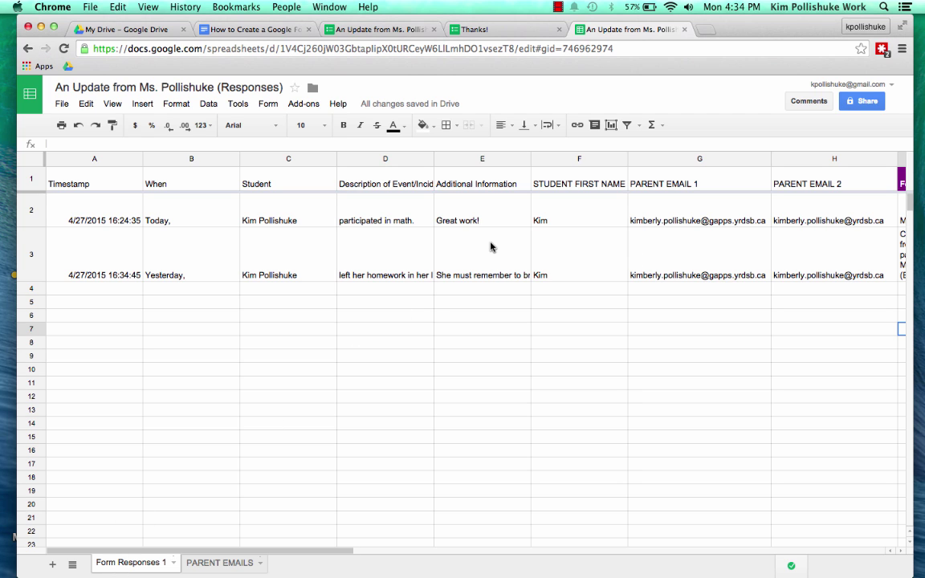
pyautogui.hscroll(2, 564, 268)
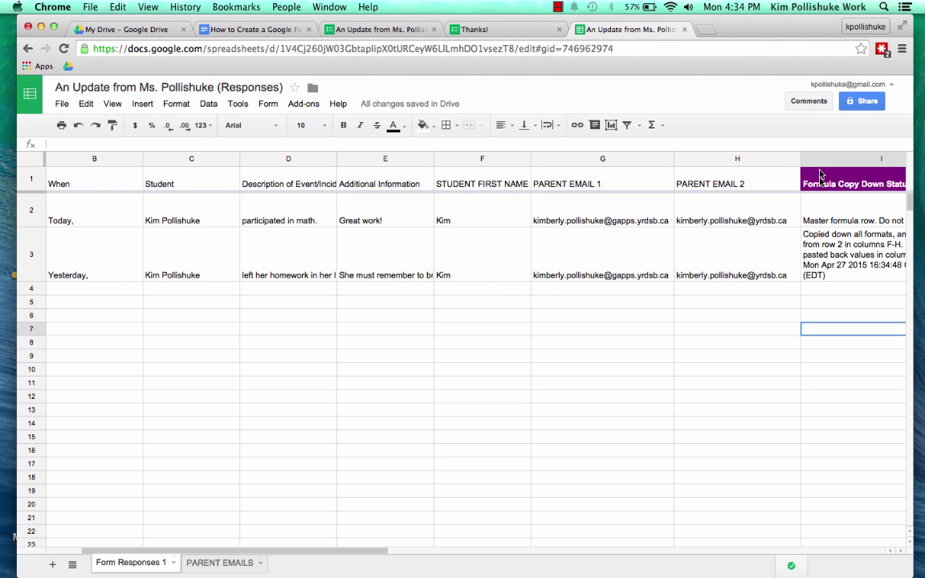
pyautogui.hscroll(5, 814, 274)
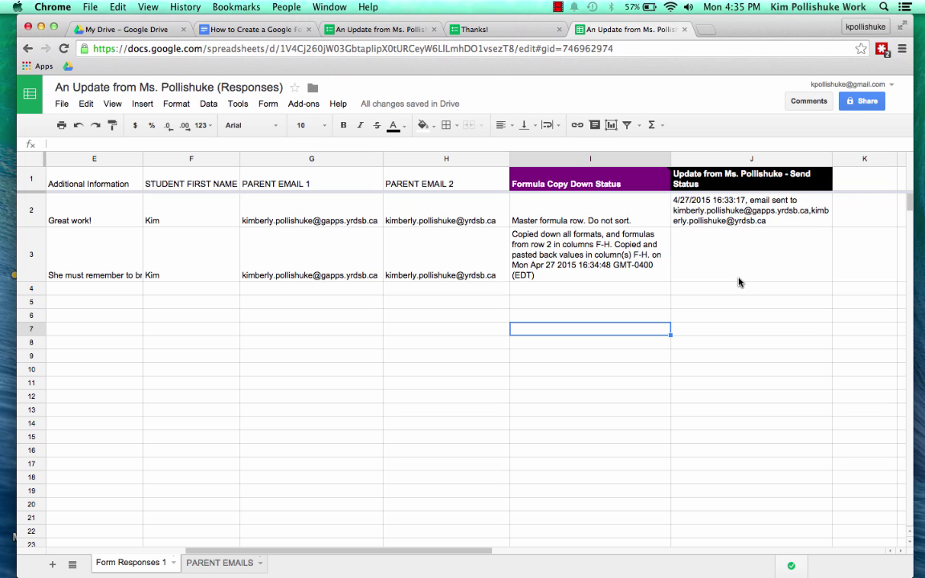
pyautogui.hscroll(-3, 651, 299)
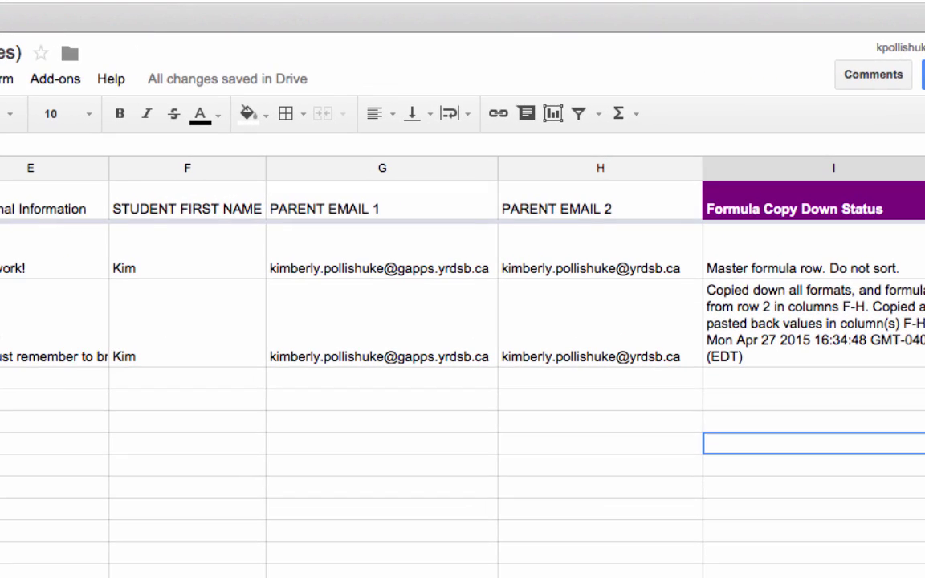
# Open formMule's source data and merge setup, leaving the form-submit trigger off
pyautogui.click(64, 83)
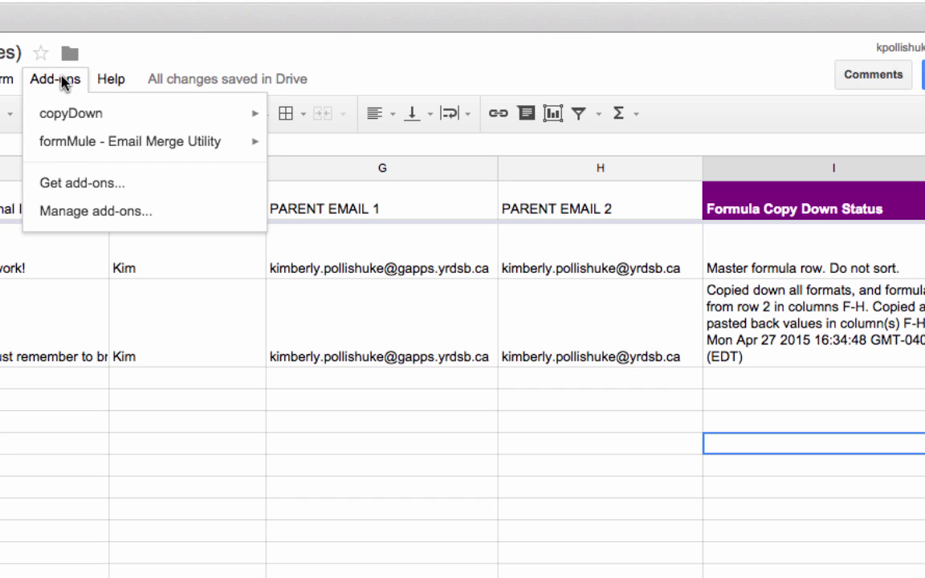
pyautogui.moveTo(80, 143)
pyautogui.moveTo(324, 155)
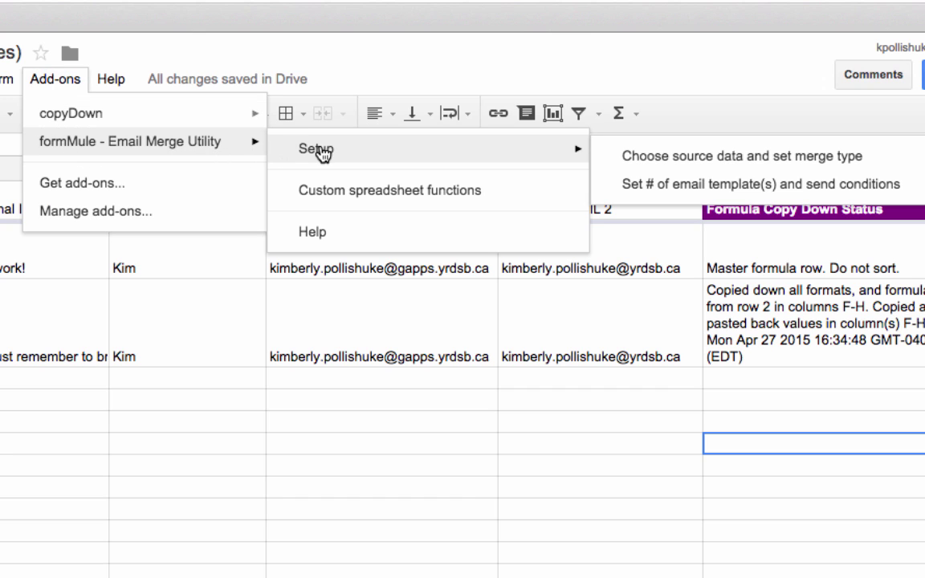
pyautogui.click(642, 159)
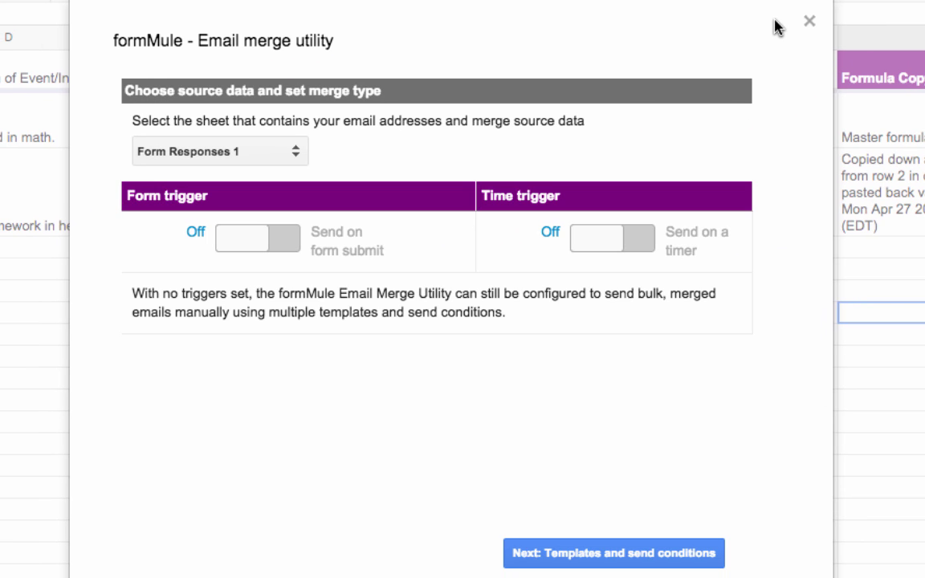
pyautogui.click(271, 238)
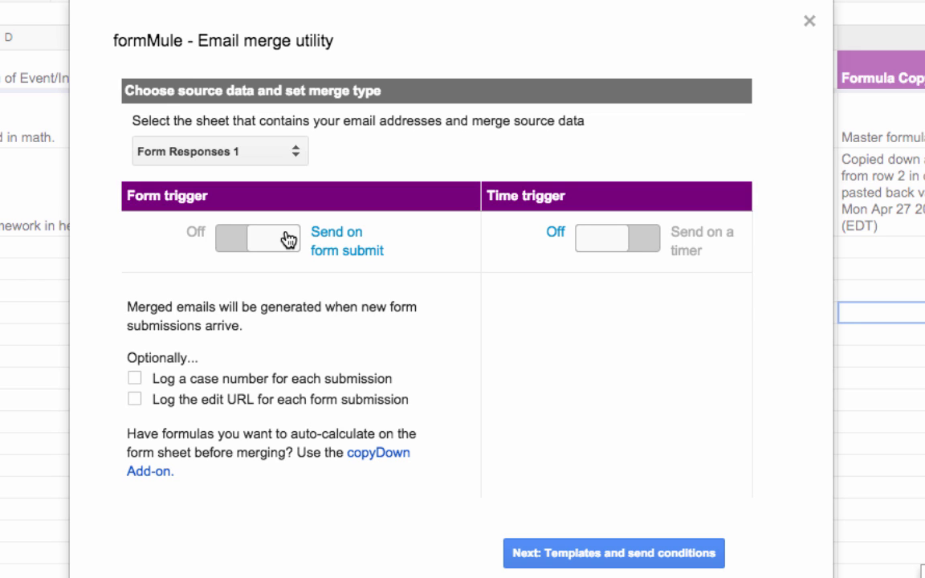
pyautogui.click(231, 243)
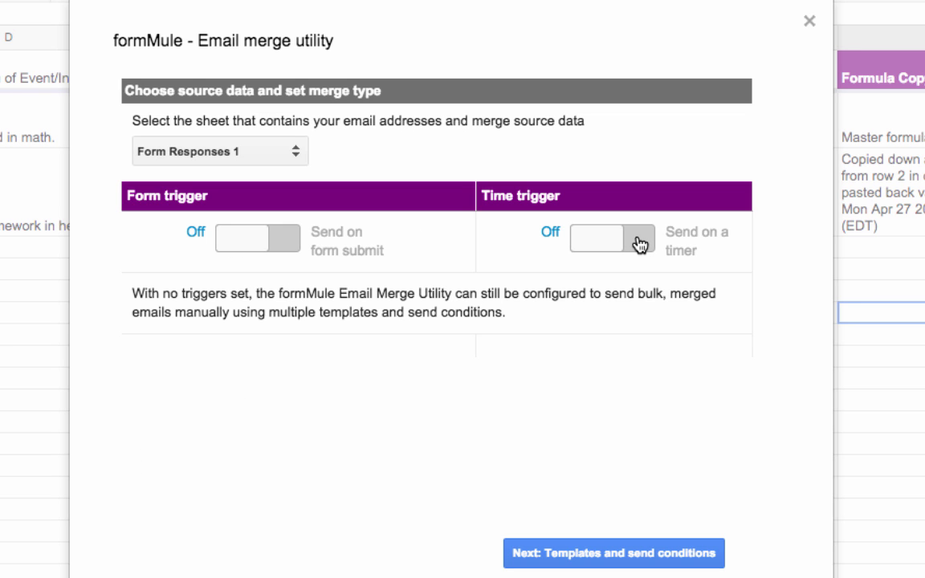
# Enable a daily time trigger for 5pm to 6pm, then save the template settings
pyautogui.click(640, 244)
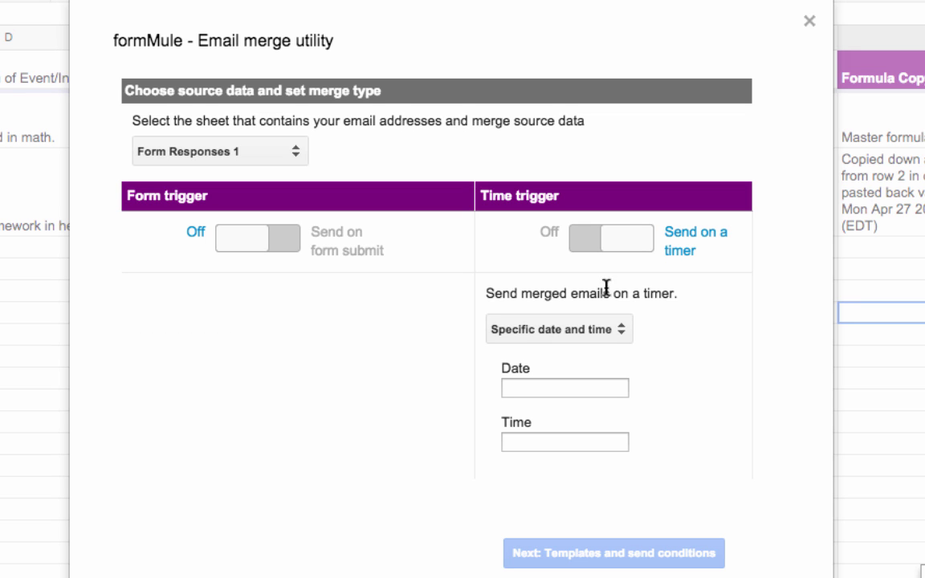
pyautogui.click(615, 331)
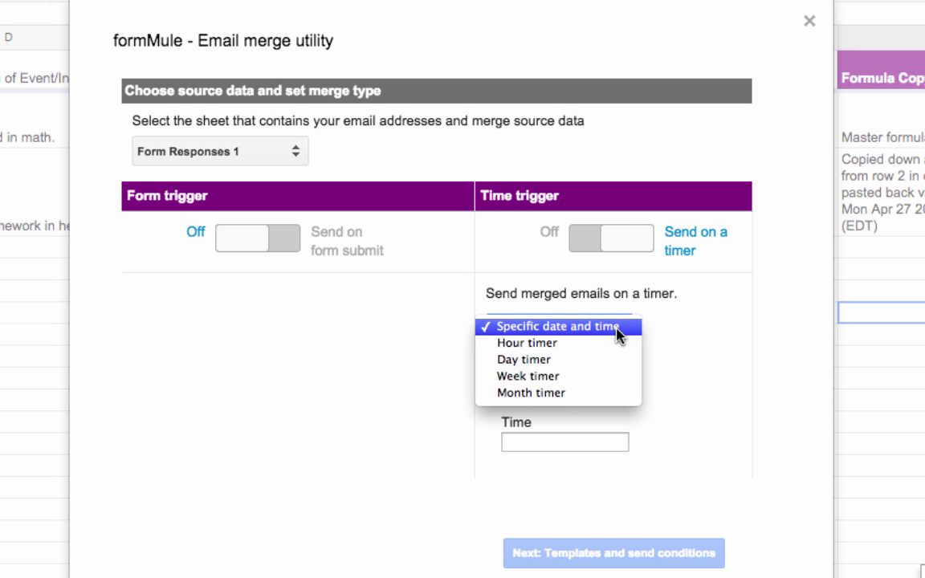
pyautogui.click(615, 359)
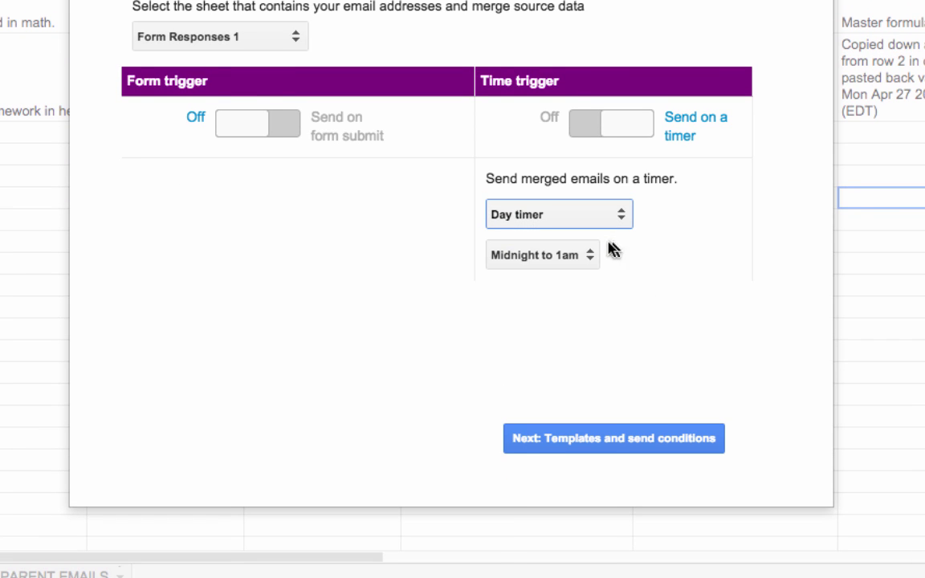
pyautogui.click(597, 251)
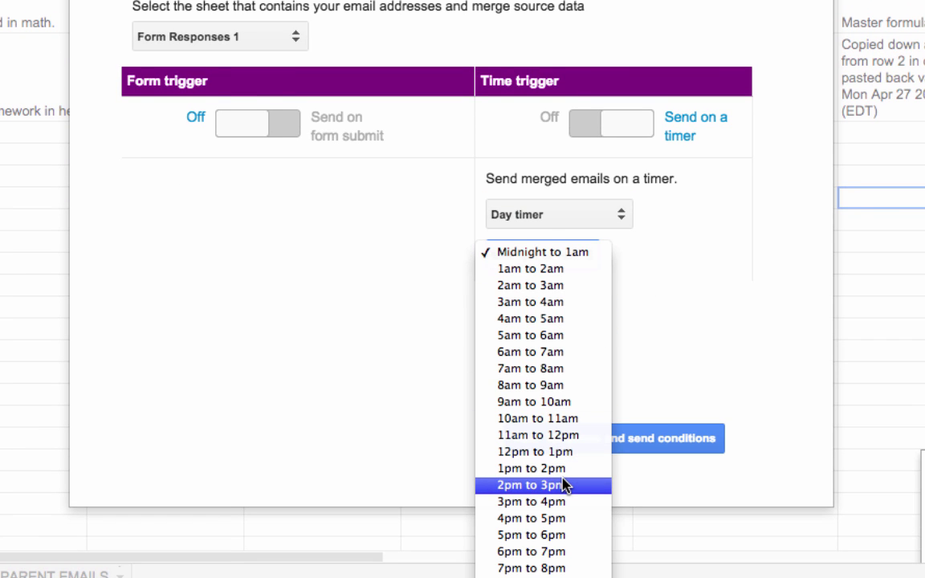
pyautogui.scroll(-3, 566, 484)
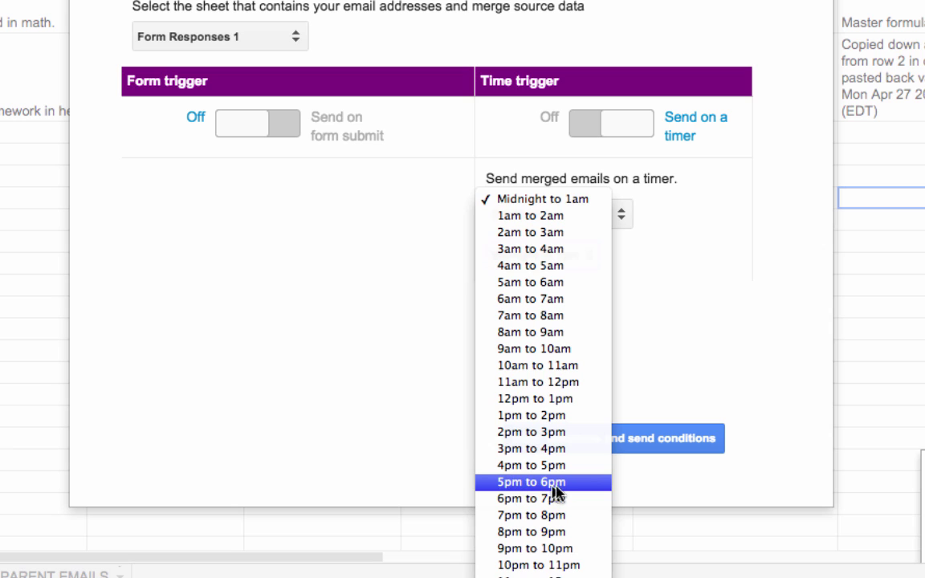
pyautogui.click(560, 484)
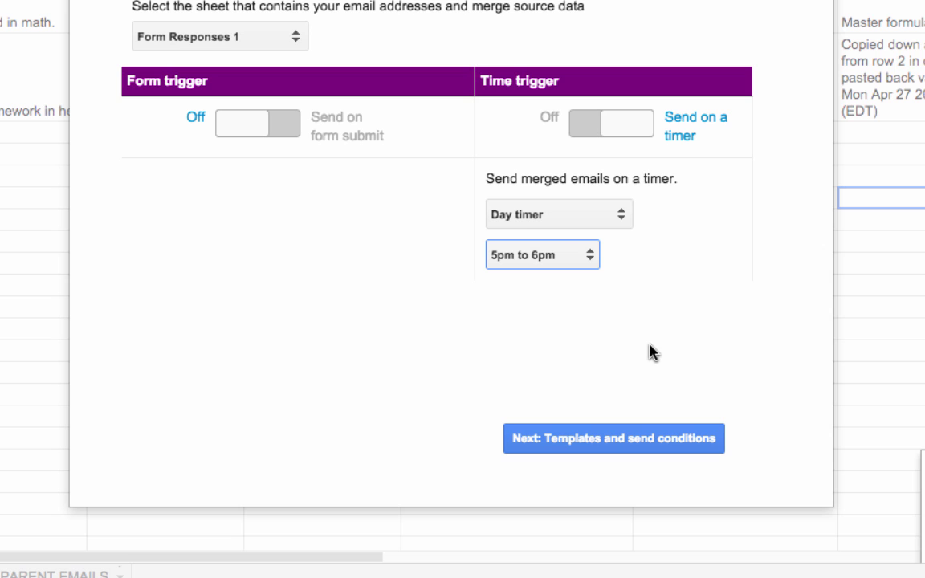
pyautogui.click(621, 287)
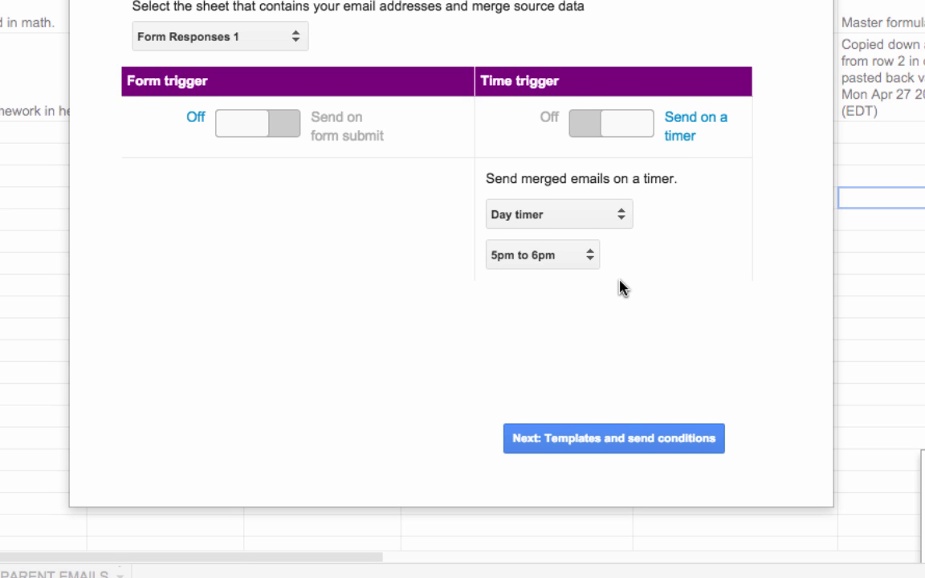
pyautogui.click(568, 567)
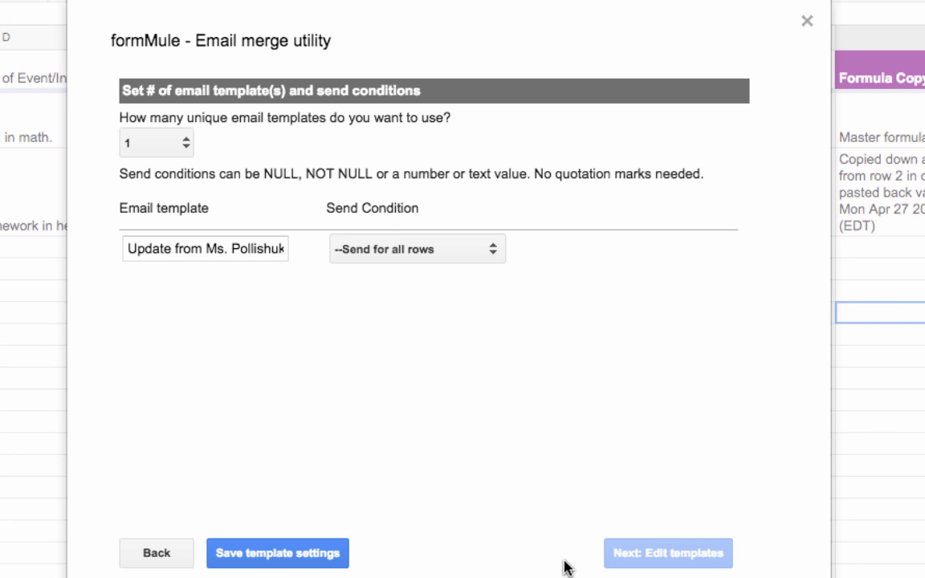
pyautogui.click(314, 559)
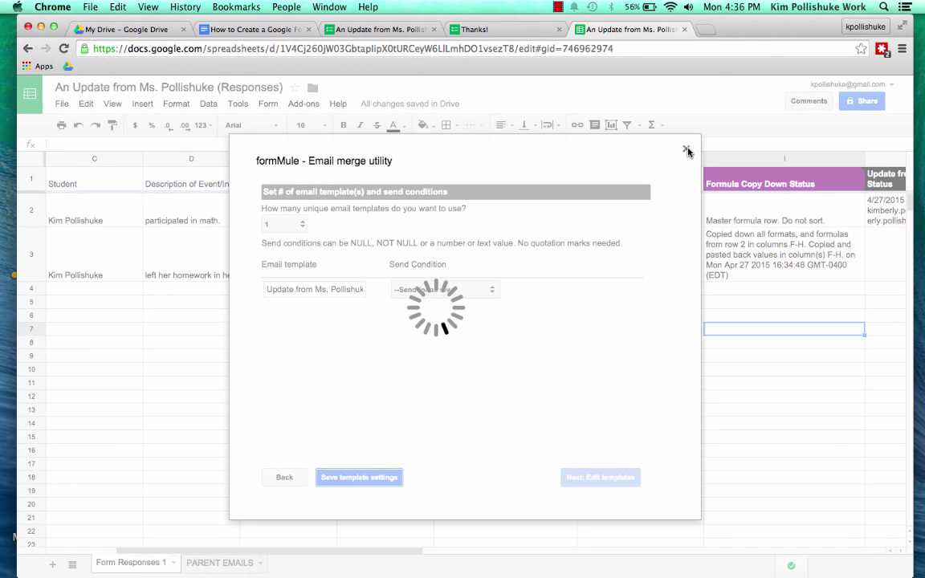
# Close formMule and enter n/a in J3's Send Status so row 3 is skipped
pyautogui.click(687, 150)
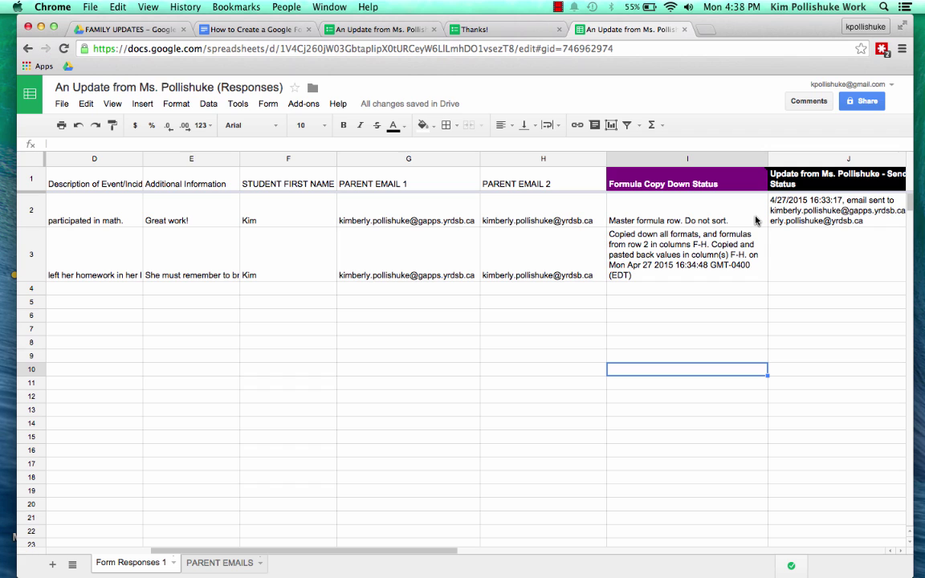
pyautogui.click(819, 261)
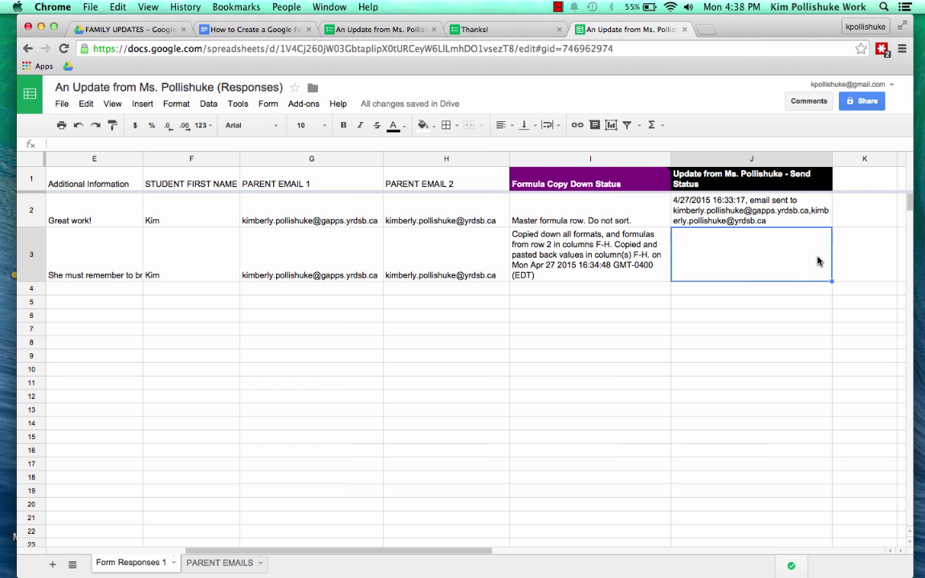
pyautogui.write('n/a')
pyautogui.click(721, 316)
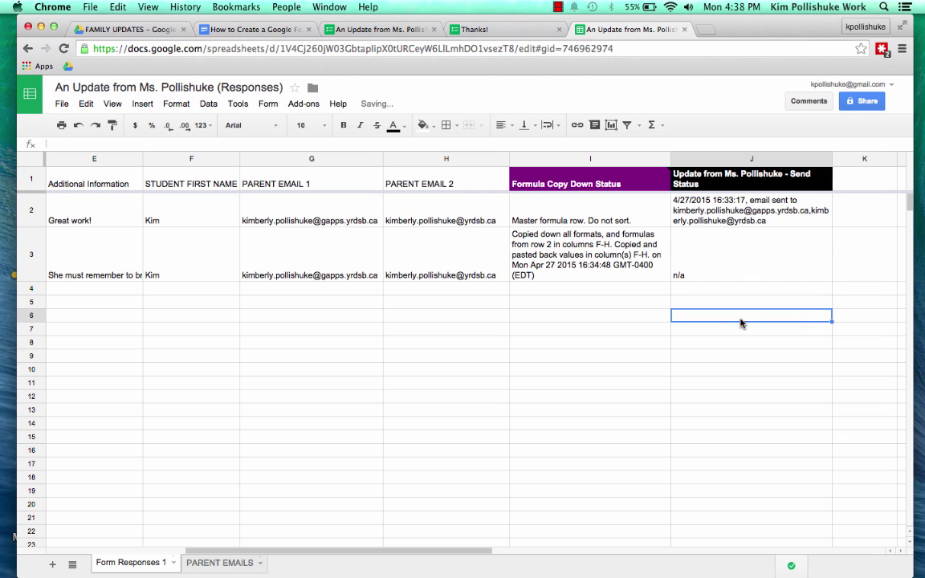
pyautogui.click(699, 269)
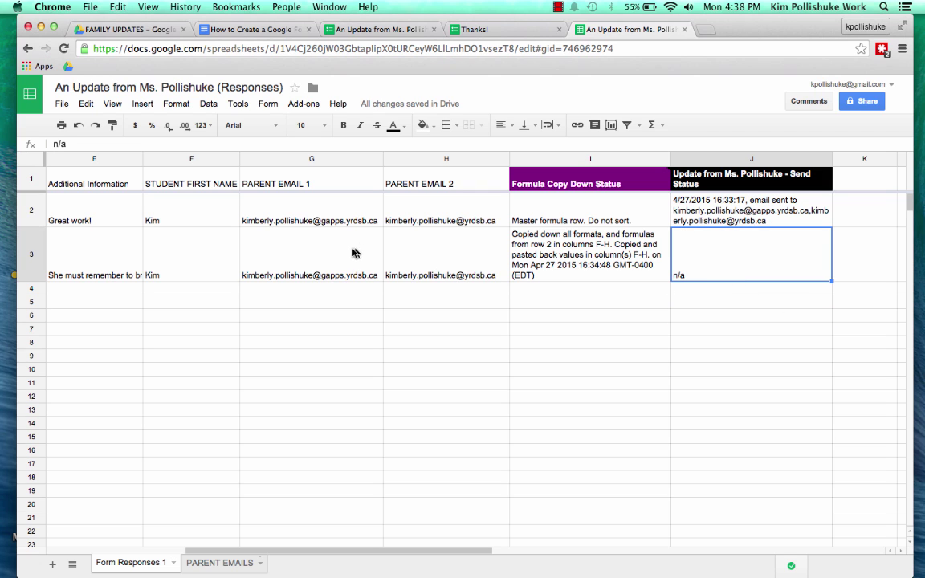
pyautogui.click(812, 362)
pyautogui.hscroll(2, 624, 336)
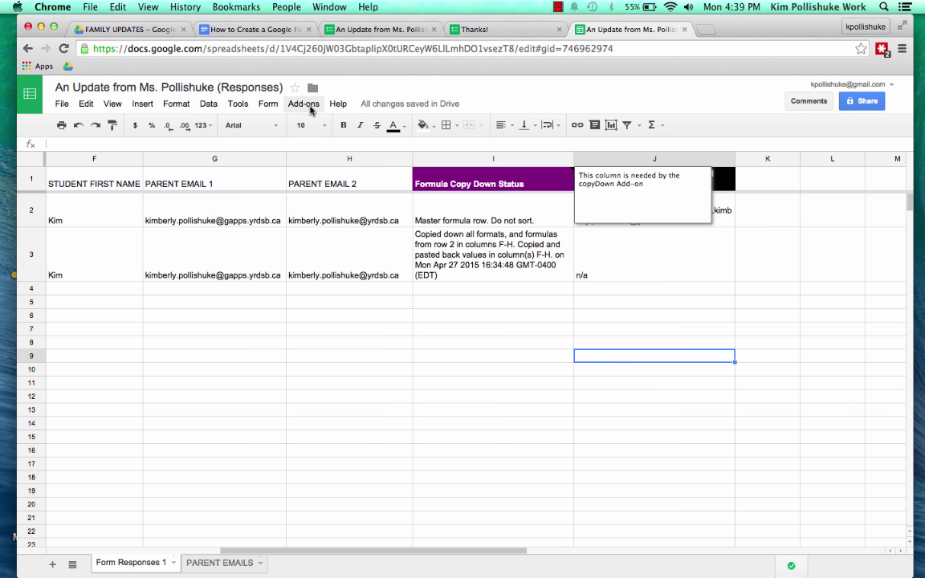
# Submit a response: 'shared an idea in literacy.' plus 'She should try to participate like this more often.'
pyautogui.click(484, 32)
pyautogui.click(390, 198)
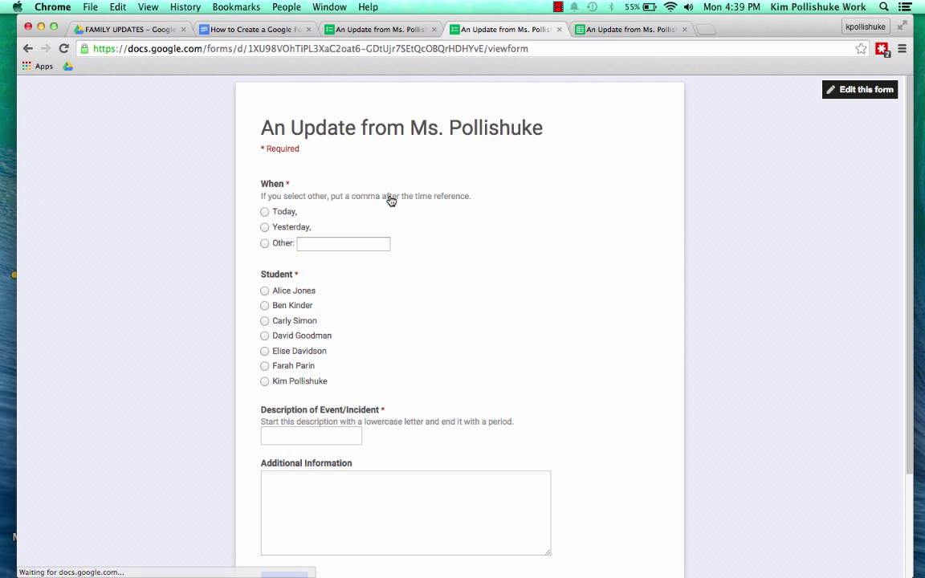
pyautogui.click(277, 435)
pyautogui.write('shared an idea in literacy.')
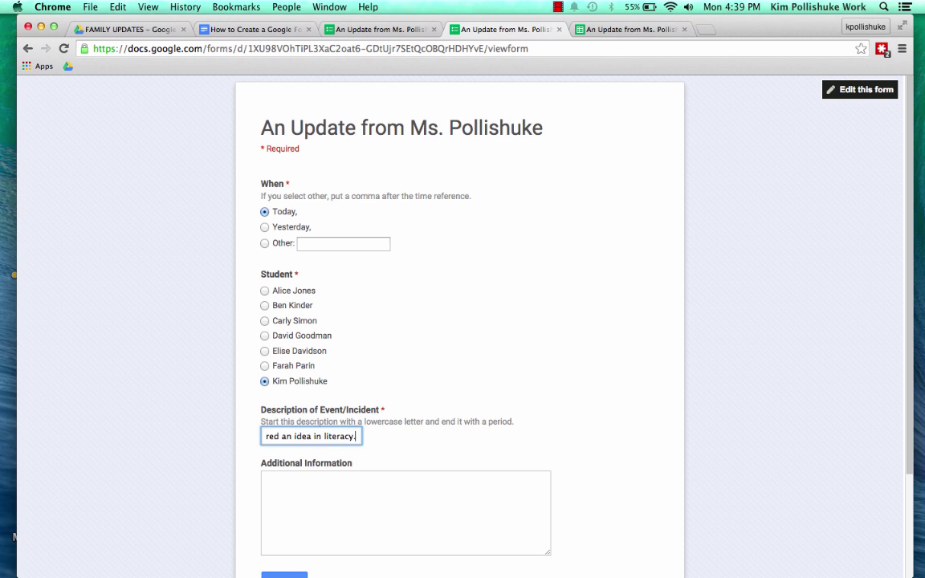
pyautogui.click(266, 482)
pyautogui.write('She should try to participate like this more often.')
pyautogui.scroll(-1, 401, 361)
pyautogui.click(283, 520)
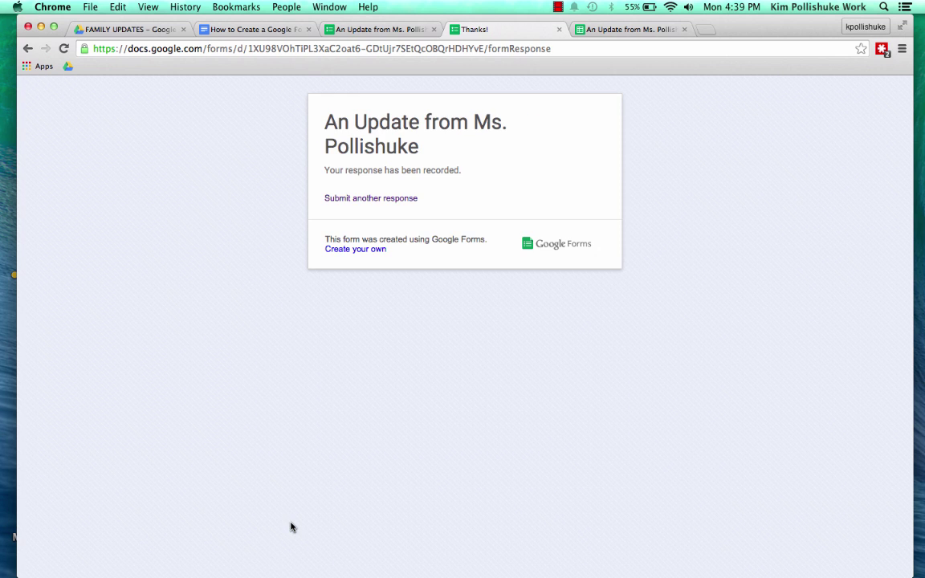
# Preview the pending merged emails with formMule's Preview and send all
pyautogui.click(607, 29)
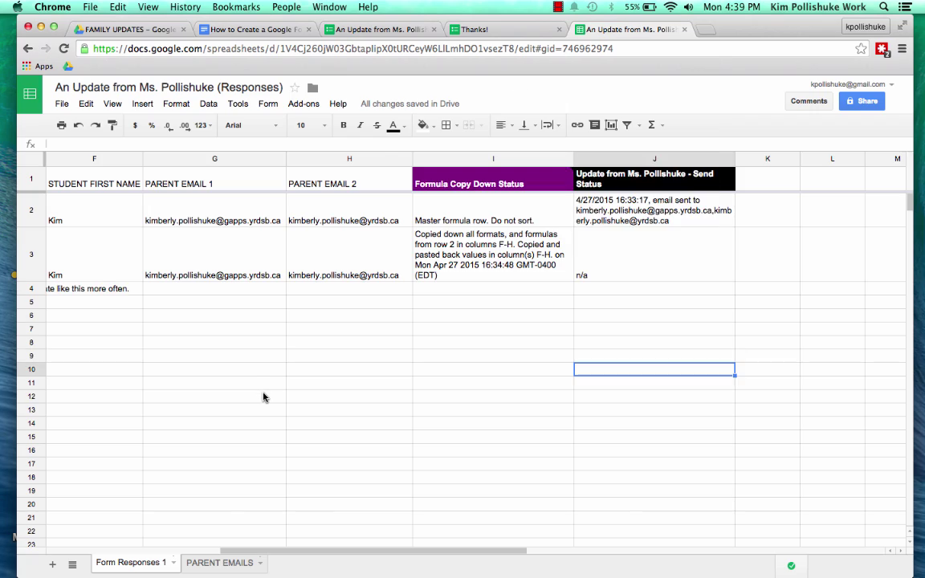
pyautogui.hscroll(5, 266, 397)
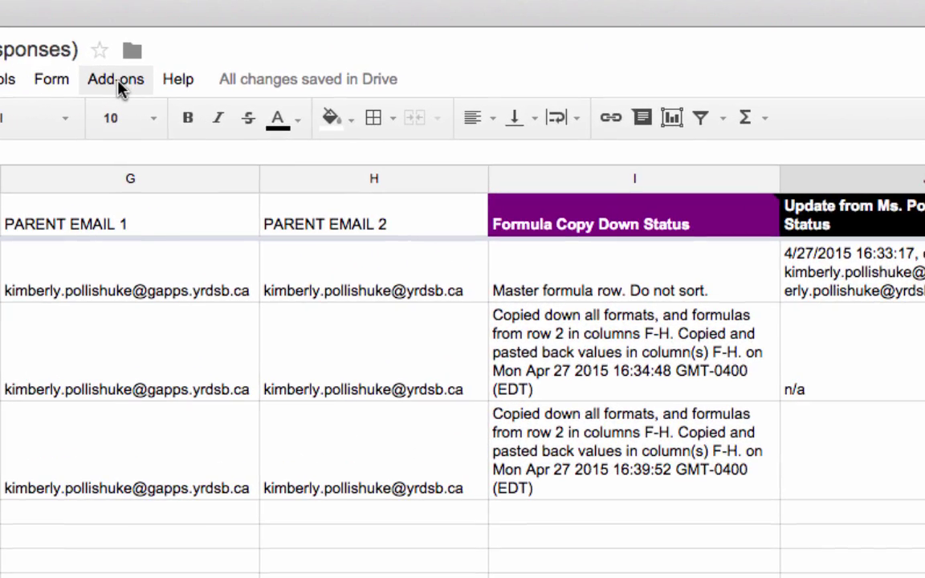
pyautogui.click(117, 80)
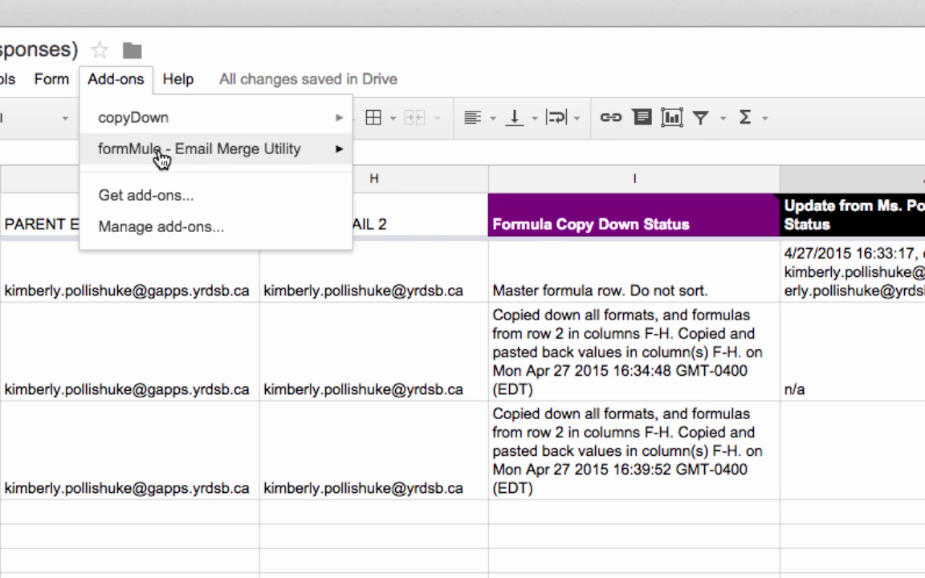
pyautogui.moveTo(166, 158)
pyautogui.moveTo(408, 159)
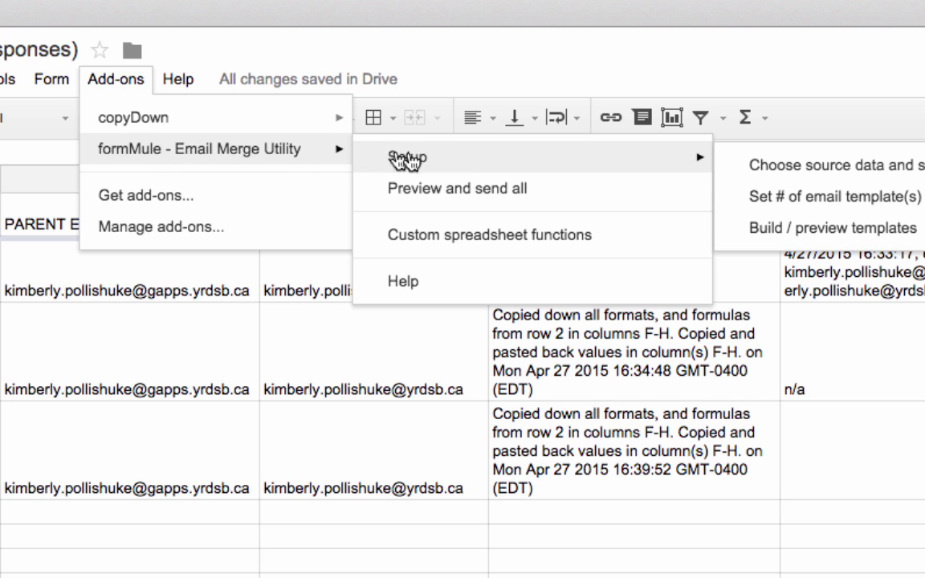
pyautogui.click(526, 193)
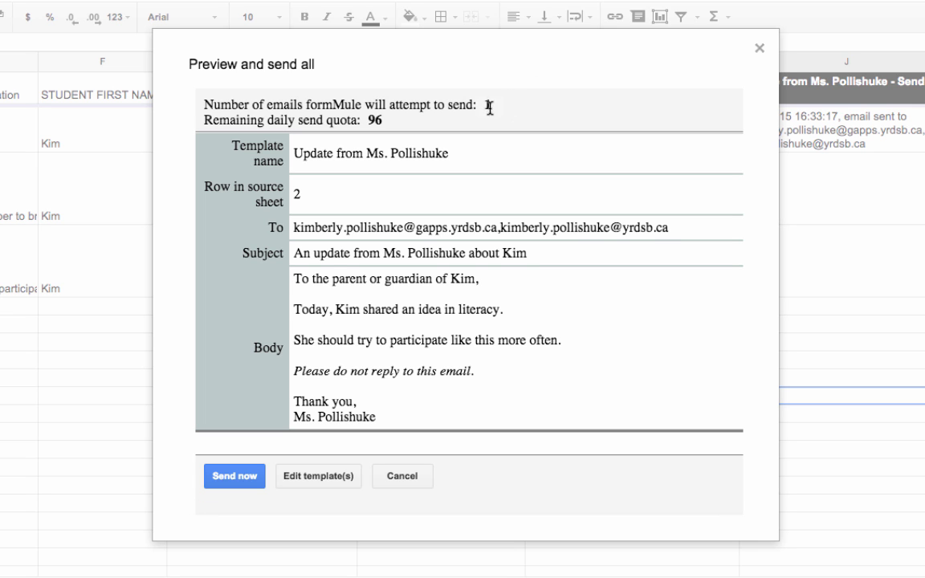
pyautogui.moveTo(543, 76); pyautogui.dragTo(382, 53)
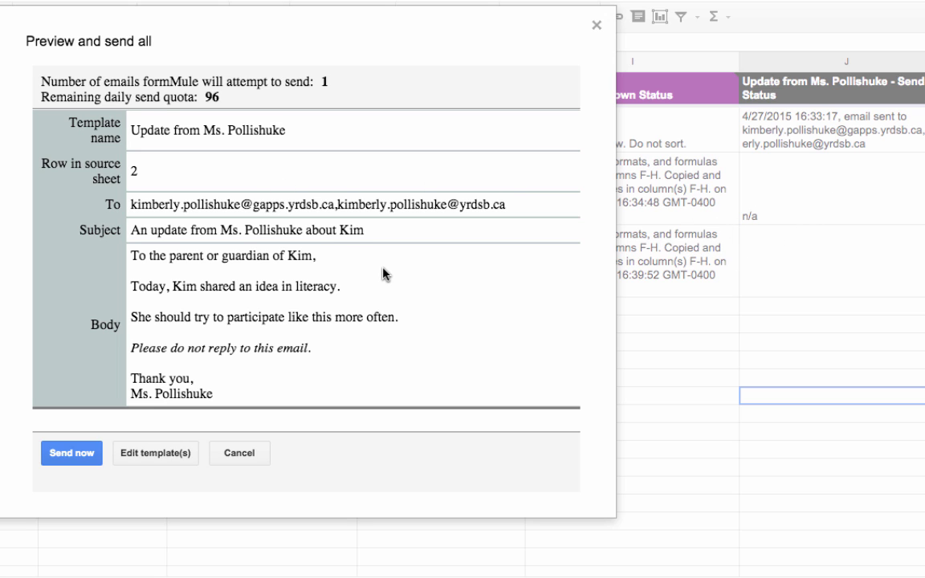
# Send the merged email now and open the new 4:40 PM update in the inbox
pyautogui.click(74, 452)
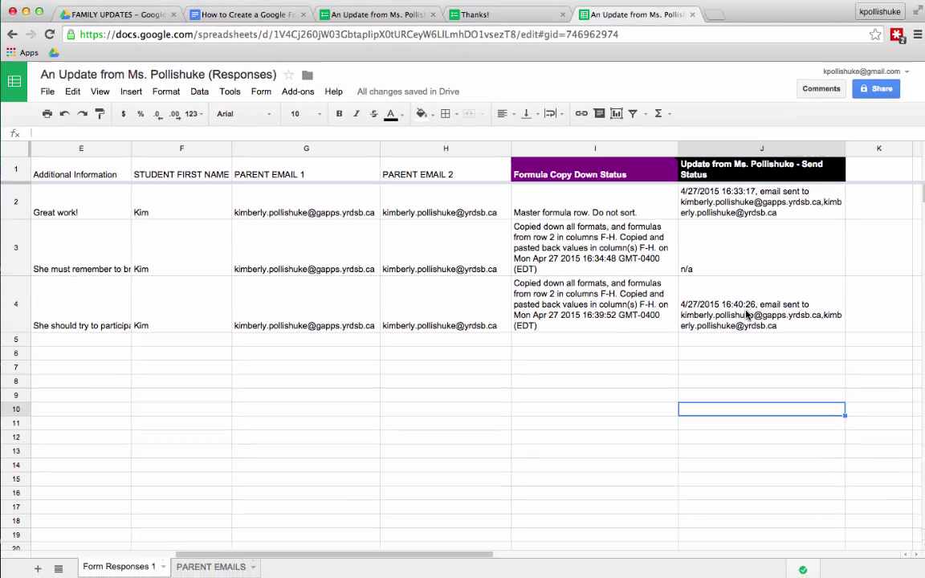
pyautogui.press('super+grave')
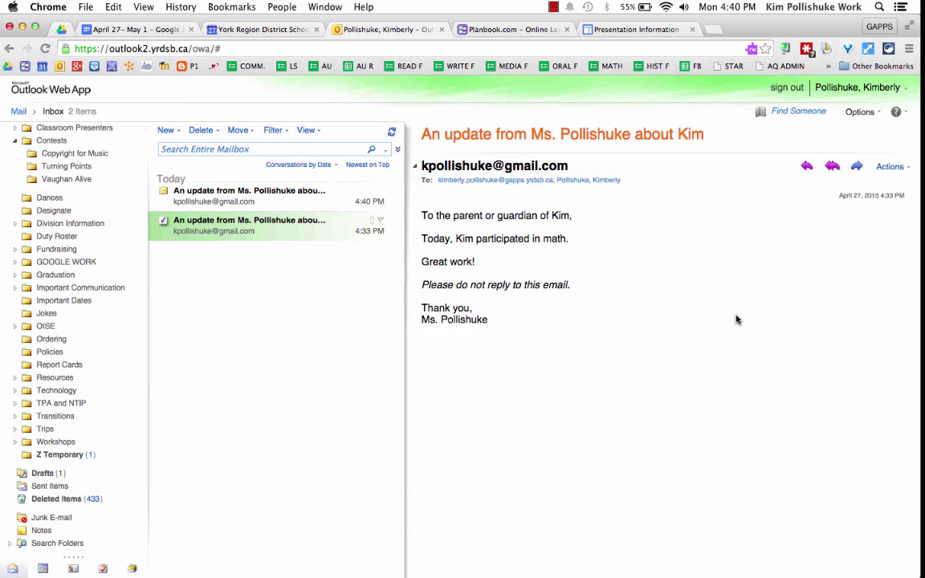
pyautogui.click(262, 201)
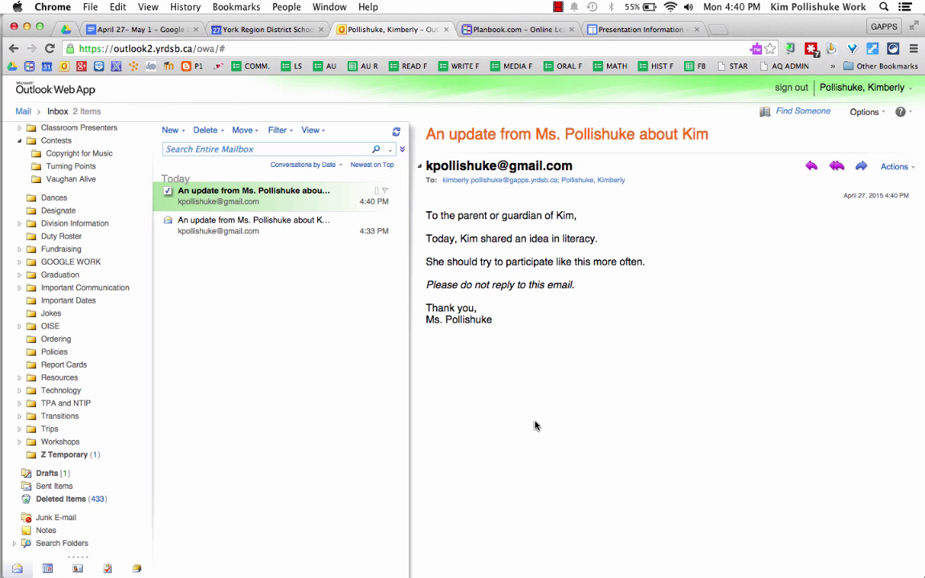
pyautogui.press('super+grave')
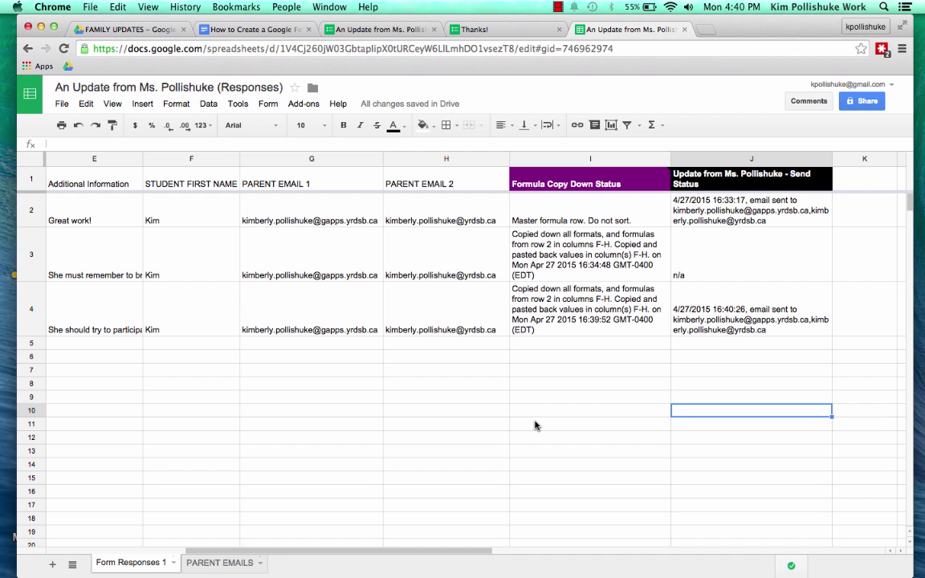